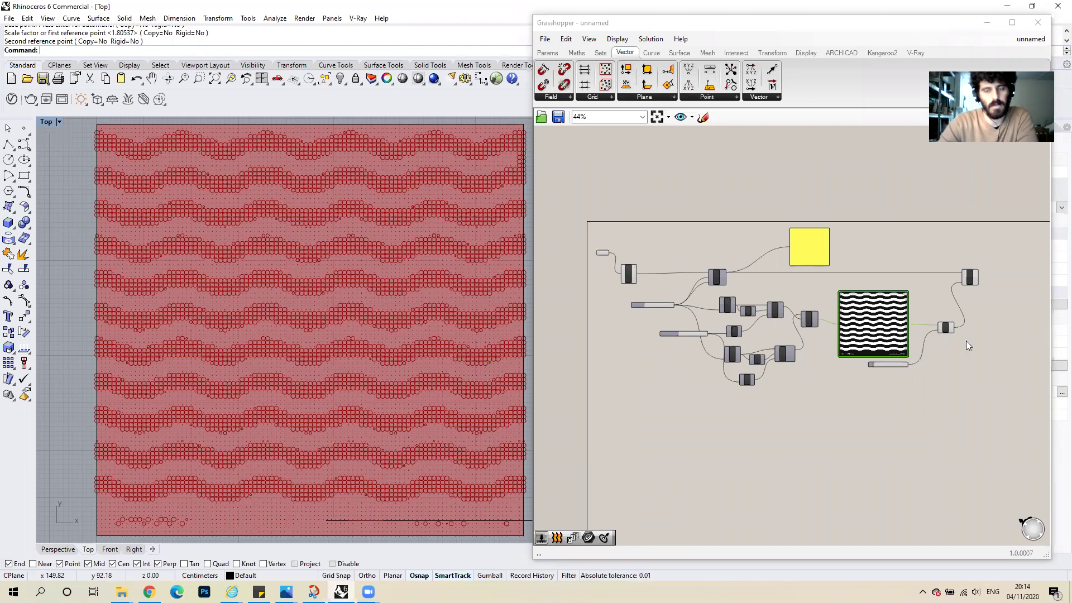
Replace the Image Sampler's wave pattern with 15_cumulus_heap.jpg from the Downloads folder.
click(872, 324)
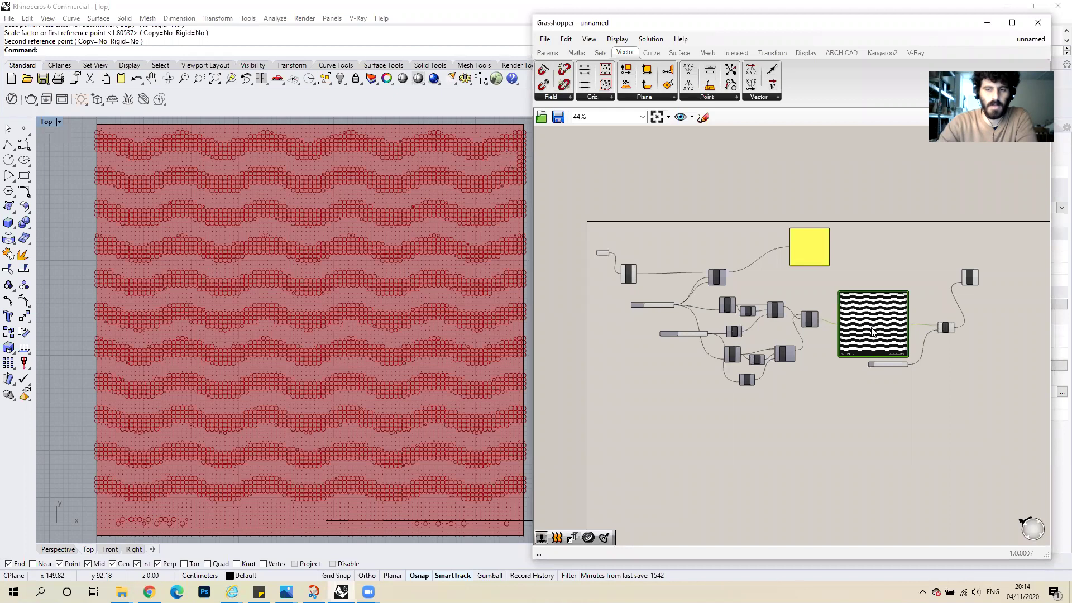
double_click(874, 330)
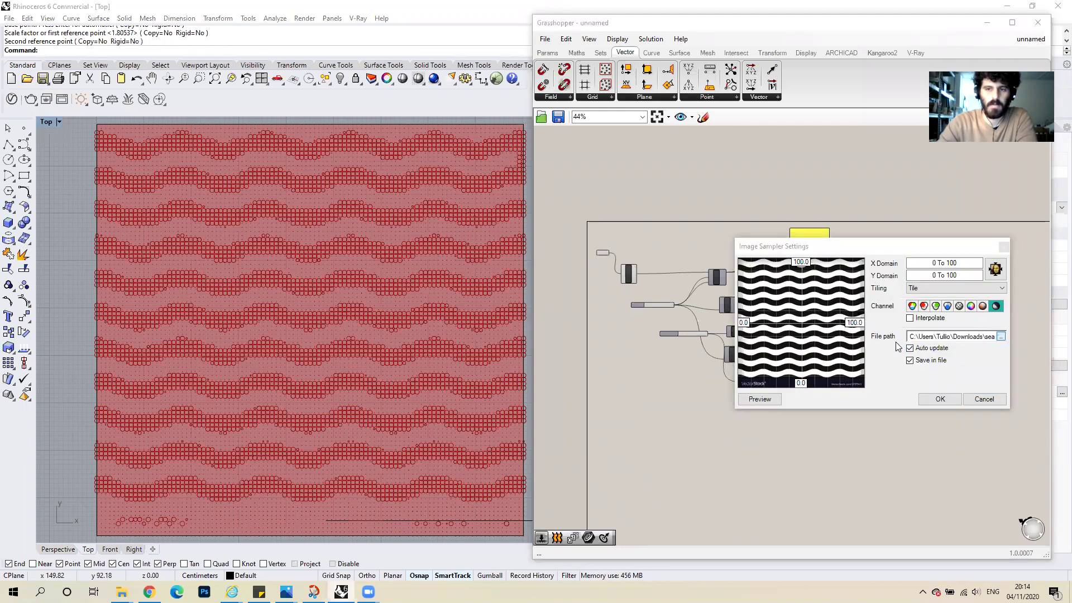
click(1000, 336)
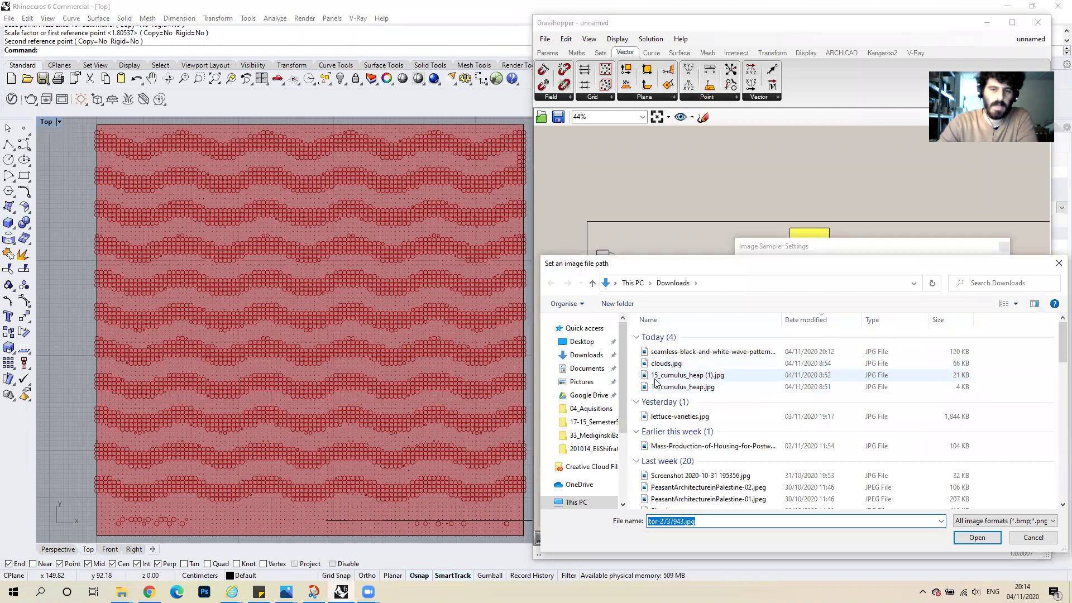
click(661, 364)
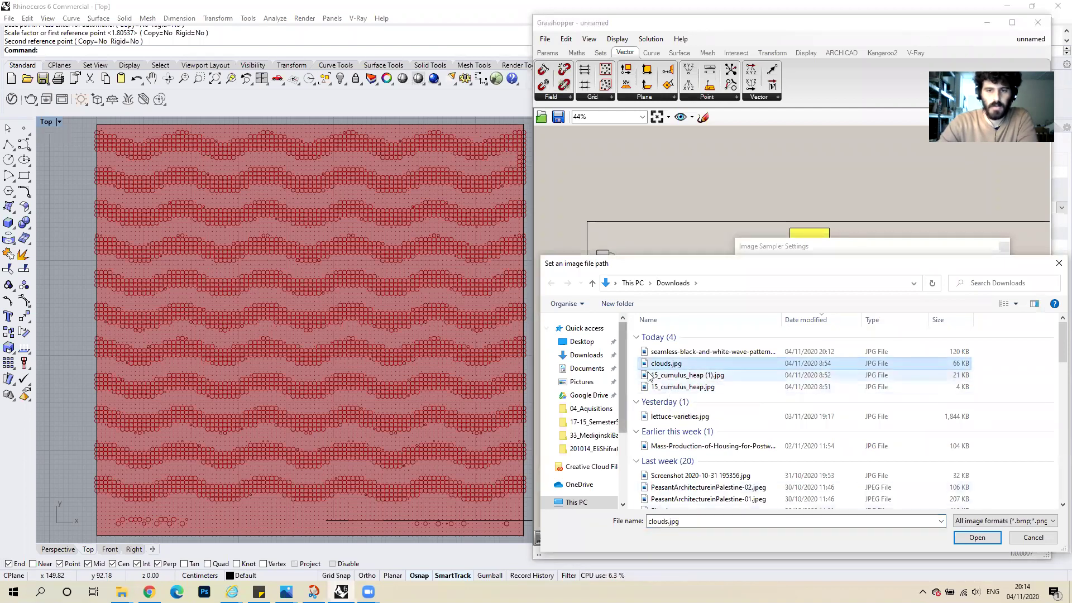
click(662, 375)
click(677, 388)
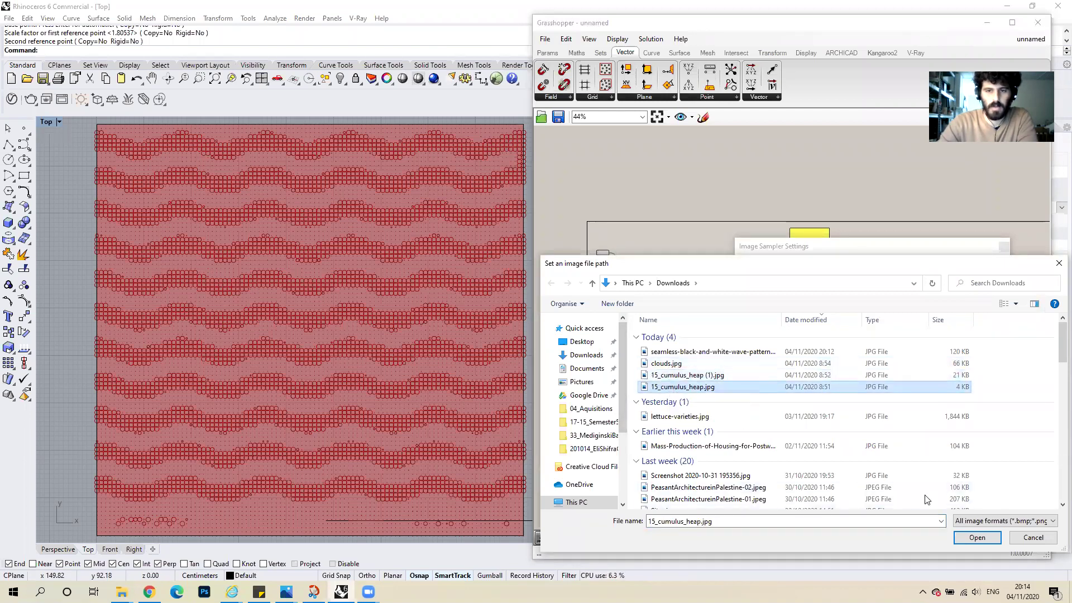
click(972, 538)
click(939, 400)
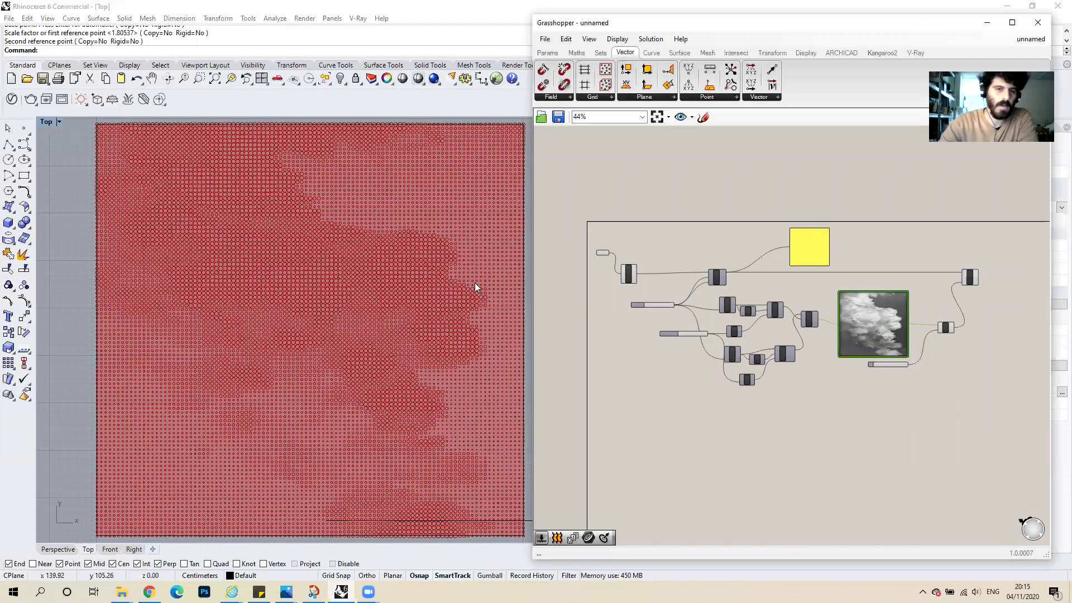
Set the V Count slider to 46.
scroll(642, 296, up, 8)
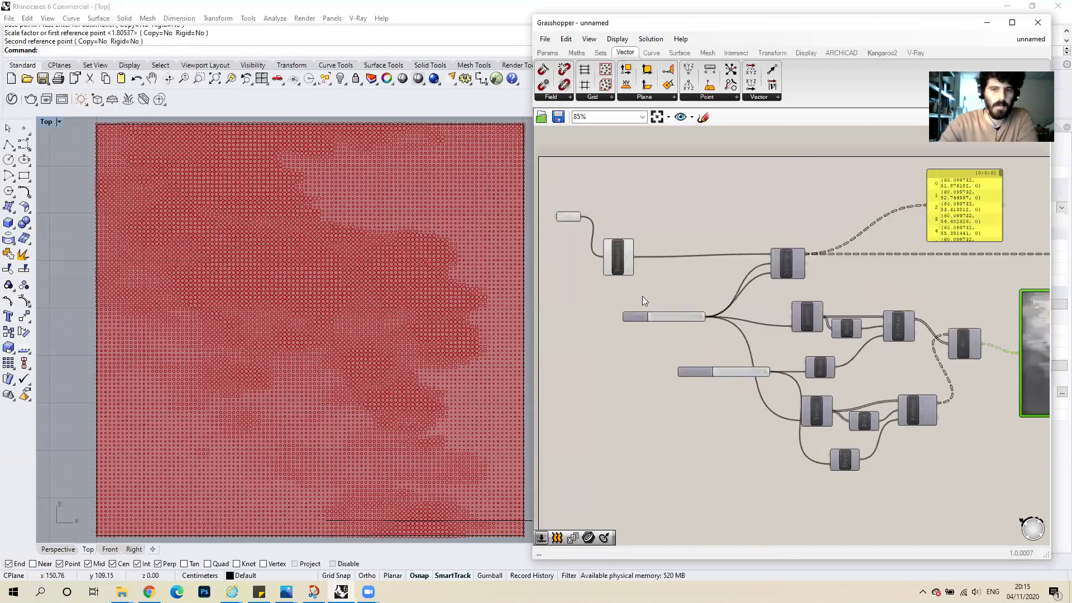
scroll(731, 306, down, 3)
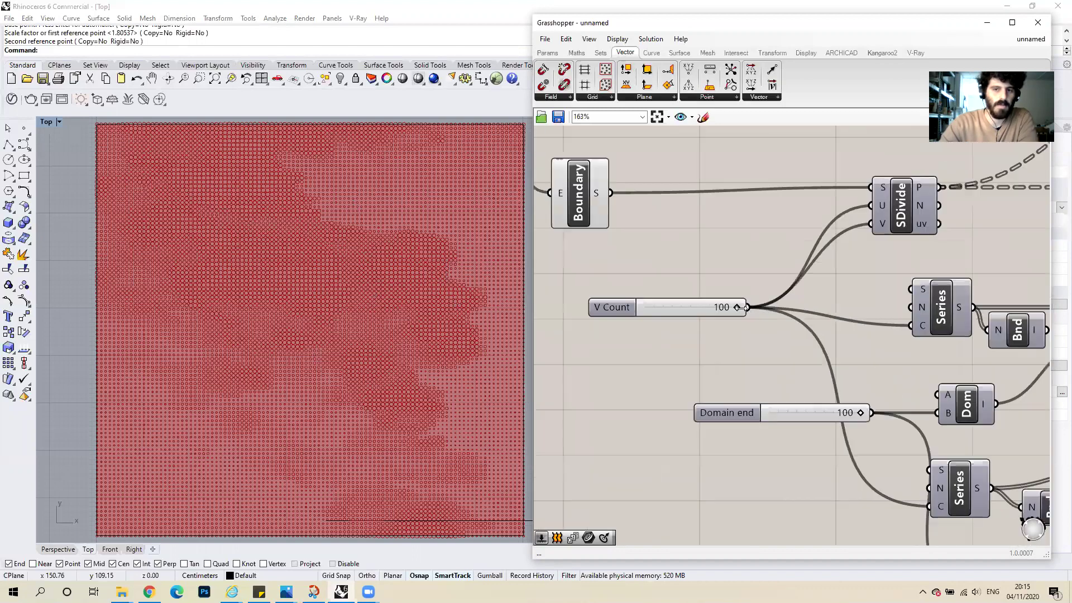
drag(730, 309, 674, 312)
scroll(639, 274, down, 3)
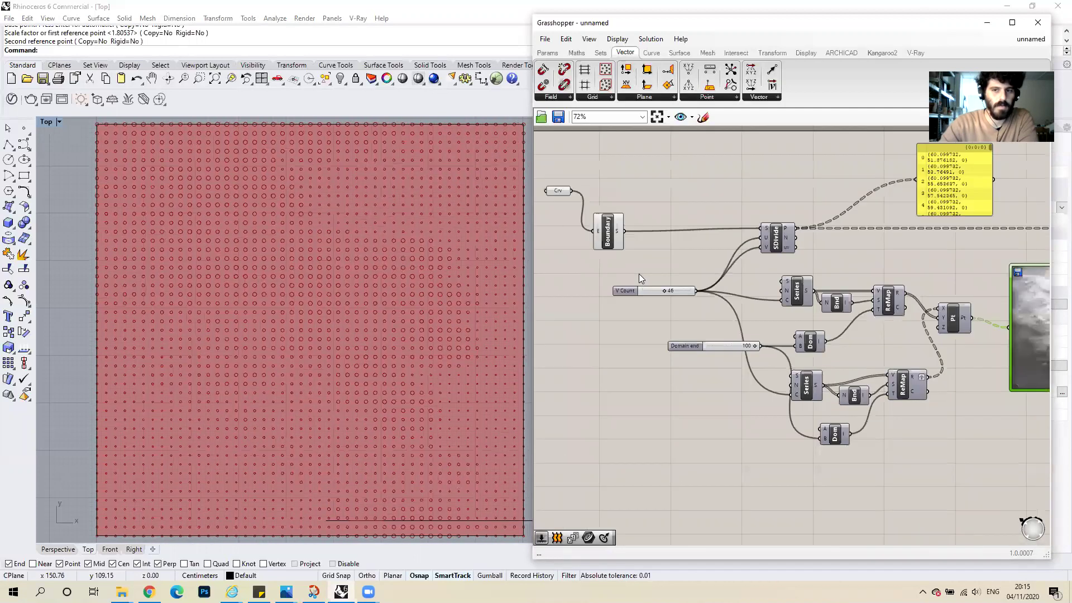
Try a divisor of 1 on the B slider below the Image Sampler and return it to 2.
scroll(899, 350, up, 3)
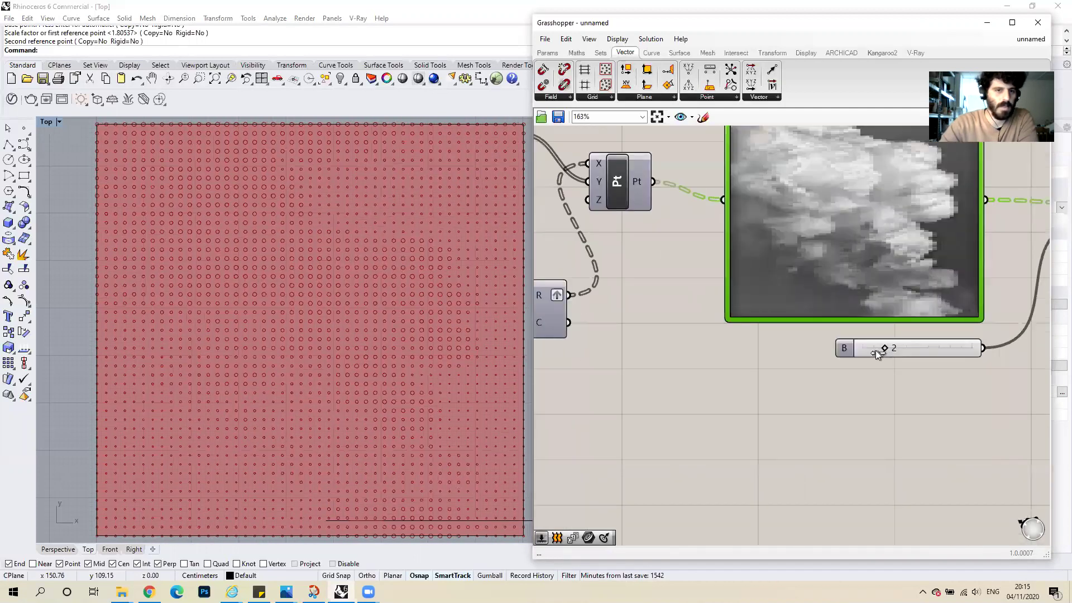
drag(875, 350, 874, 350)
scroll(849, 310, down, 2)
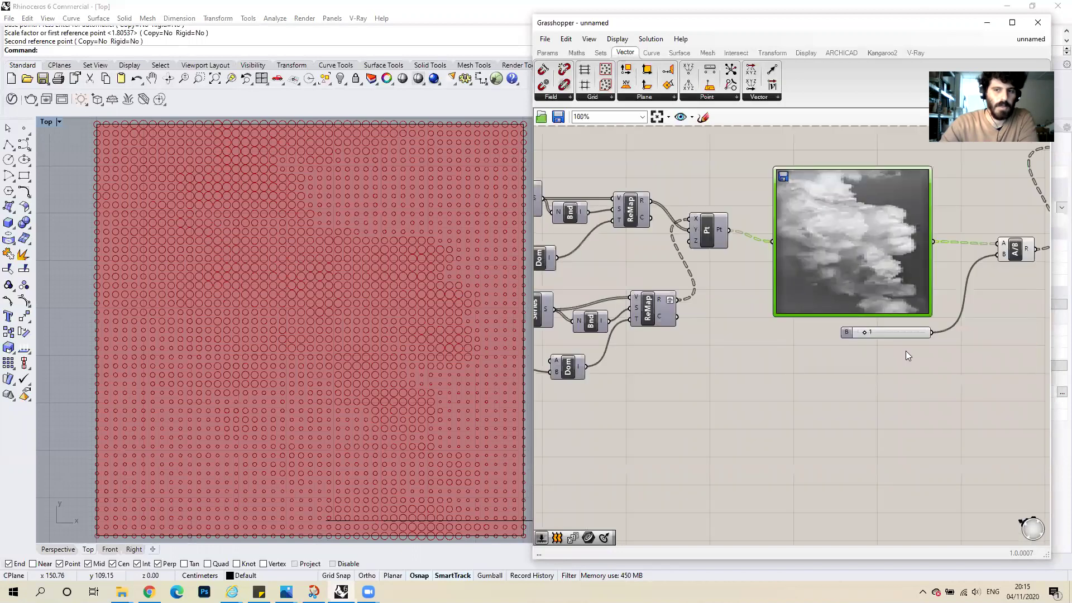
scroll(866, 335, down, 1)
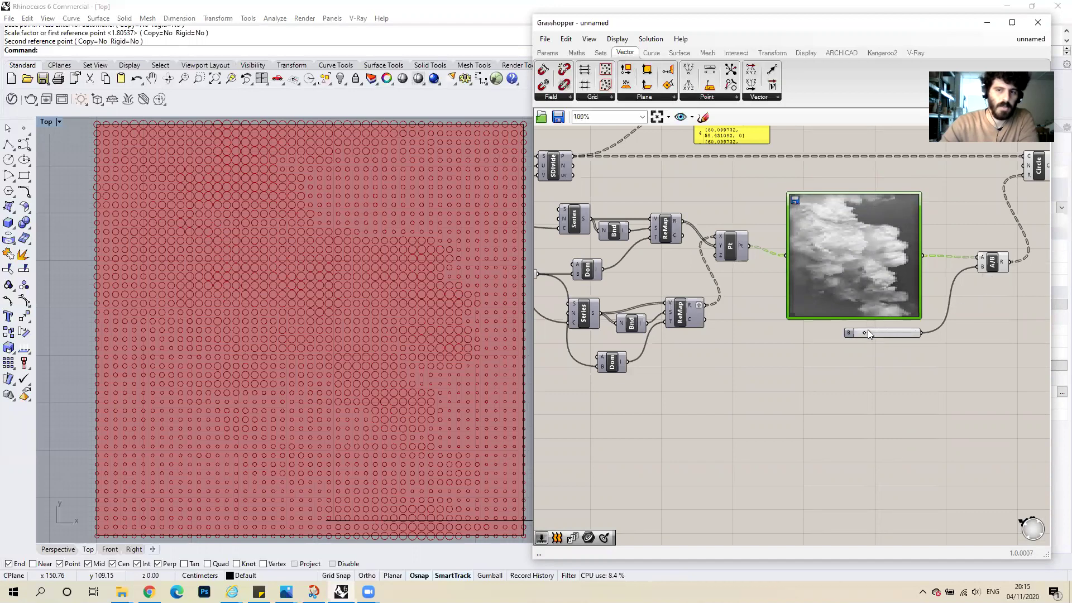
scroll(865, 333, up, 3)
scroll(866, 338, down, 5)
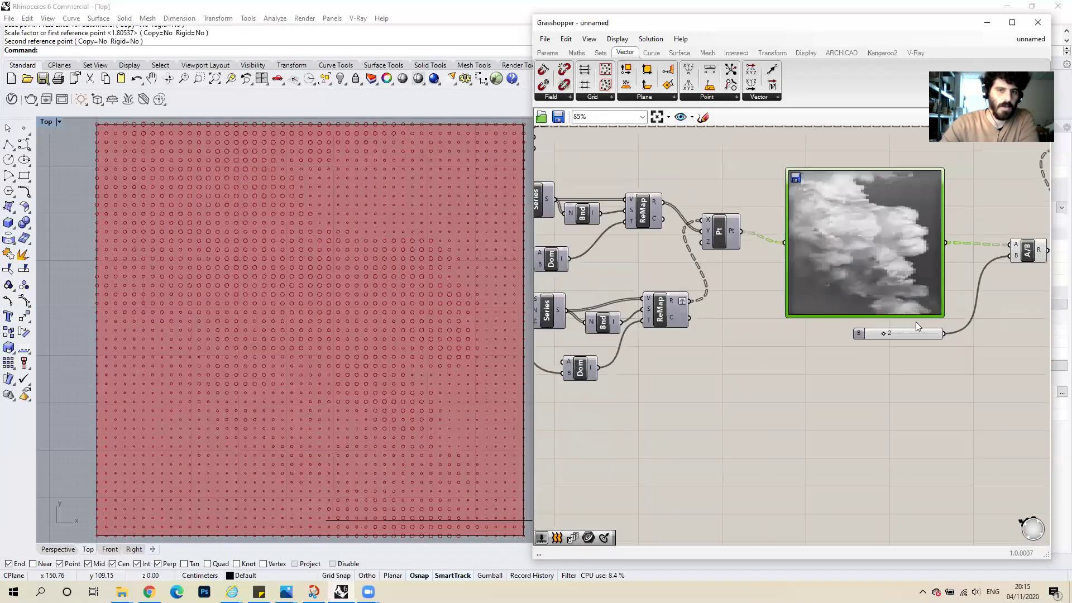
Set the V Count slider to 88 and inspect the circle pattern in the Top viewport.
scroll(631, 249, up, 8)
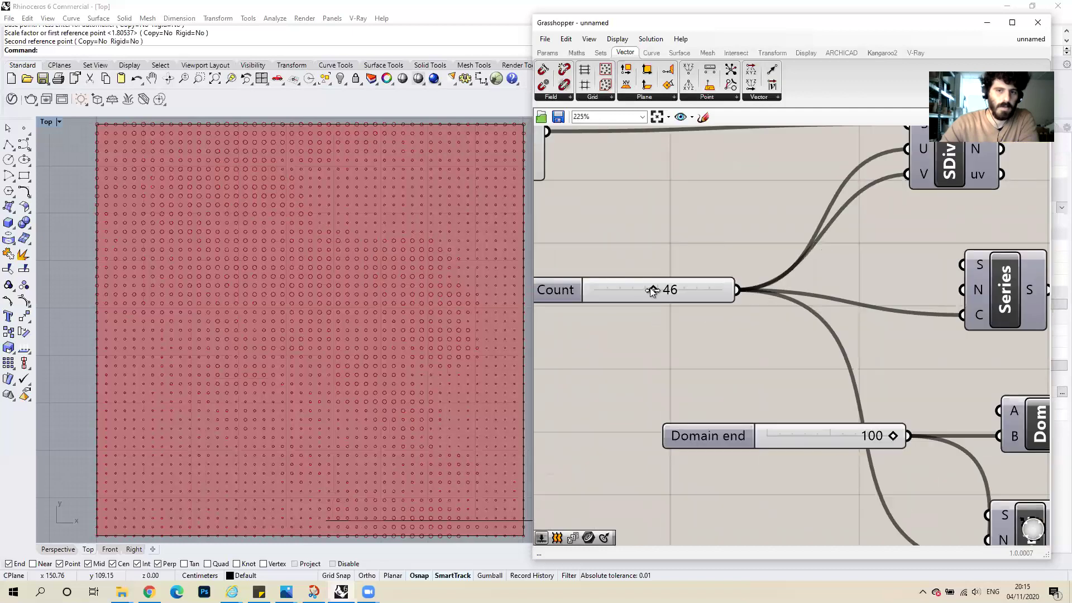
drag(652, 290, 708, 289)
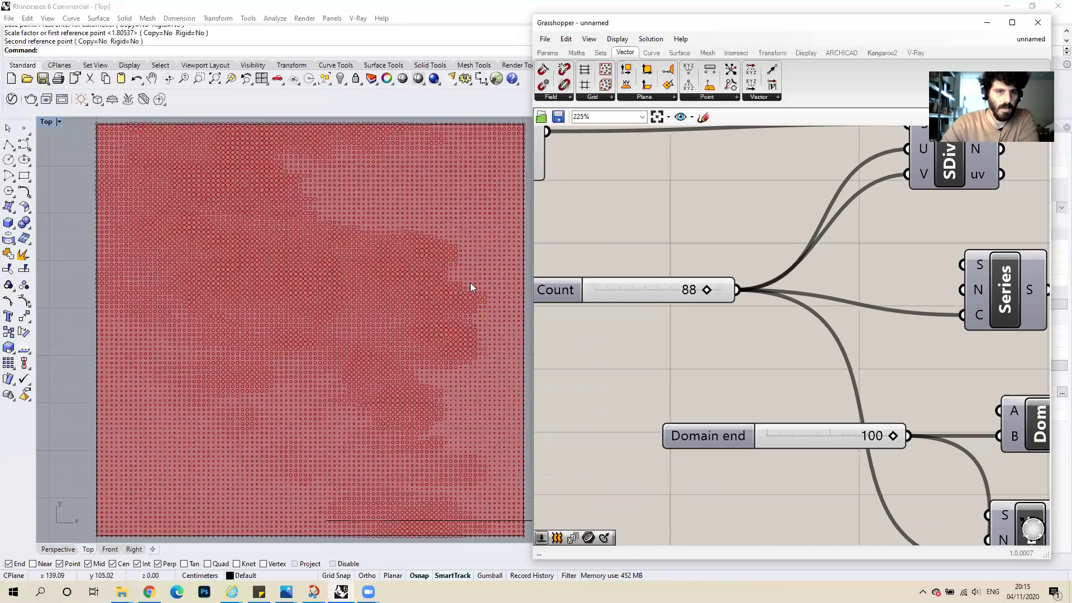
scroll(360, 331, down, 5)
scroll(307, 277, up, 10)
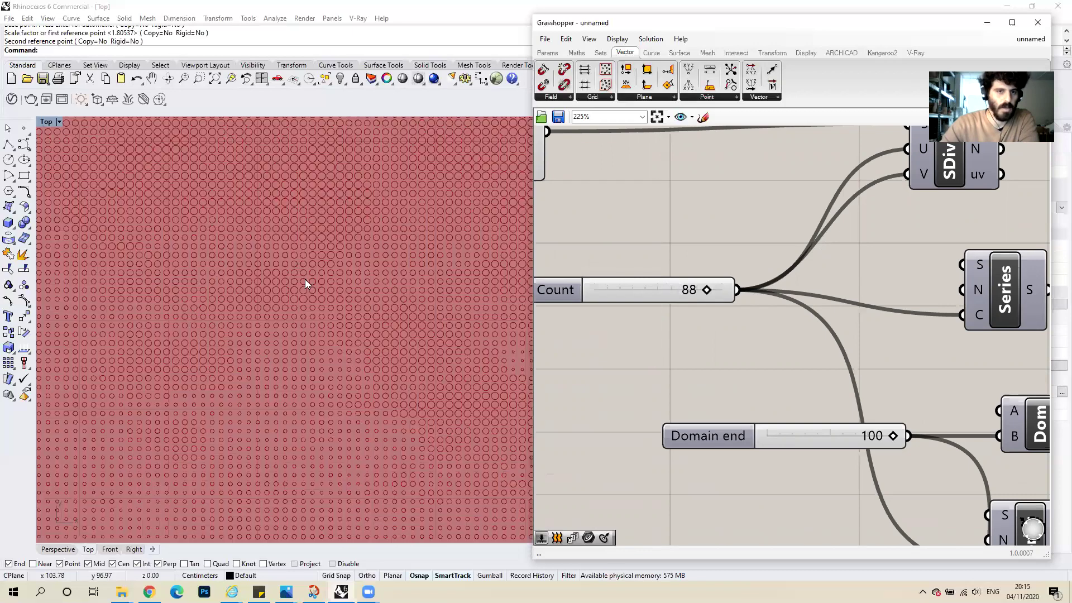
scroll(721, 385, down, 6)
Compare the circle pattern with the B slider at 1 and again at 2.
scroll(986, 433, up, 8)
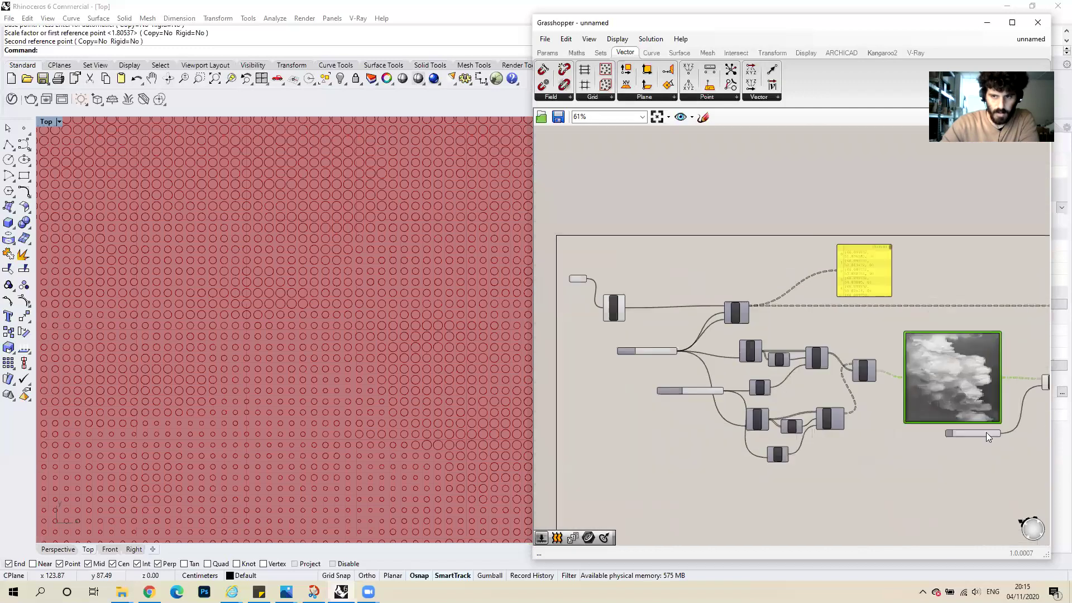
drag(906, 440, 893, 440)
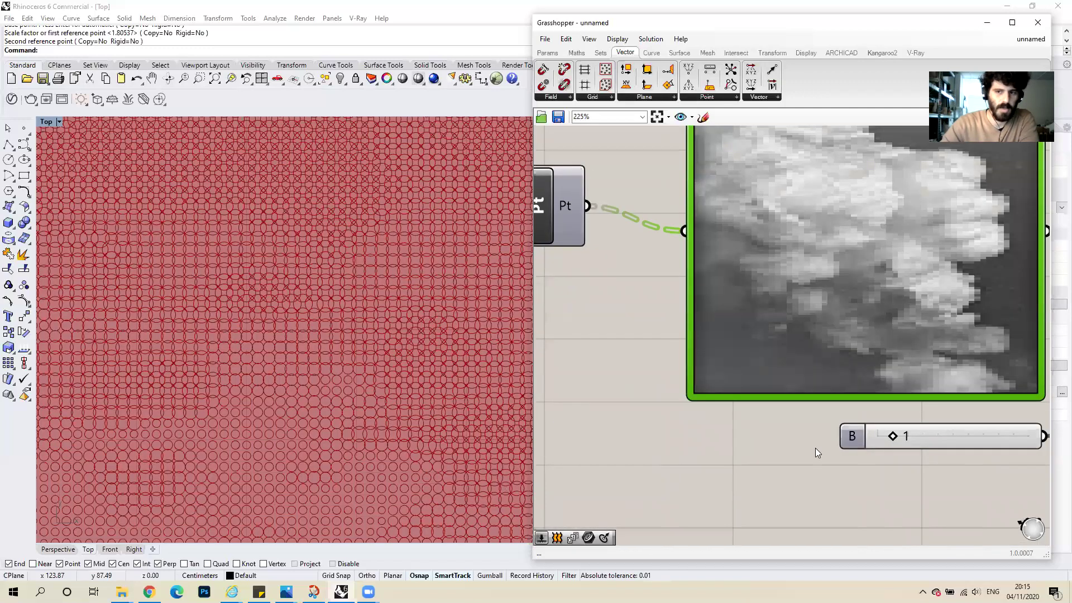
drag(894, 437, 909, 437)
scroll(420, 385, down, 5)
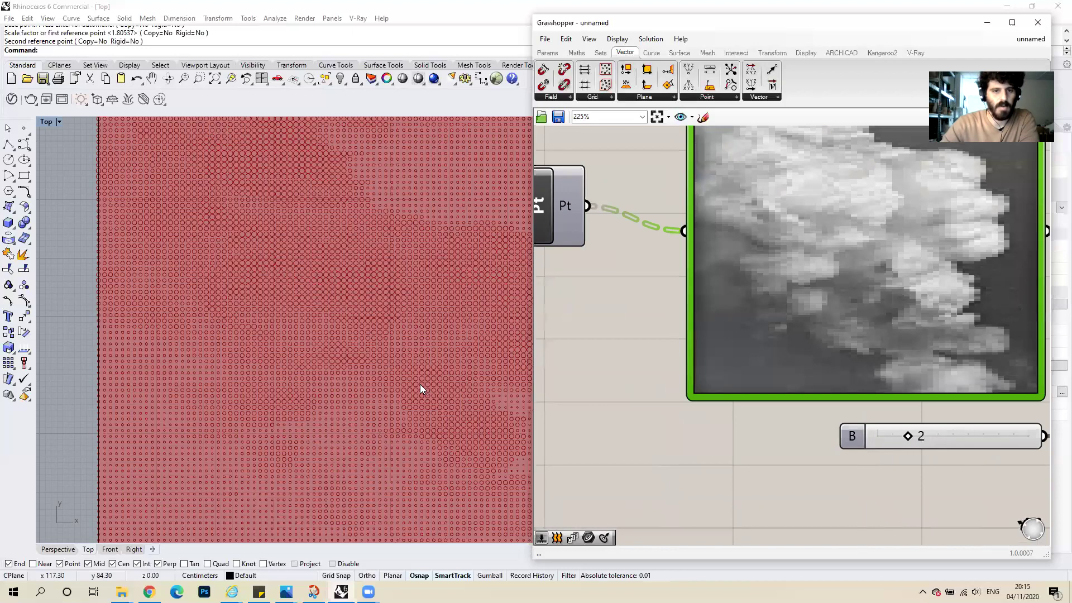
scroll(400, 421, down, 2)
scroll(444, 424, up, 3)
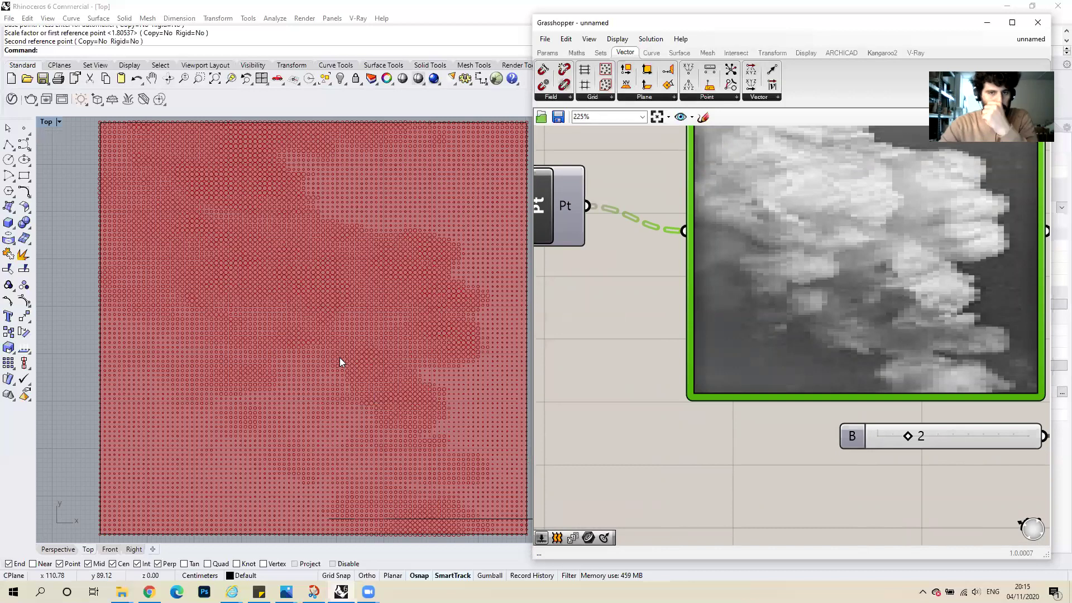
Add a Minimum component to the canvas just below the Division component.
scroll(634, 311, down, 5)
scroll(790, 293, up, 2)
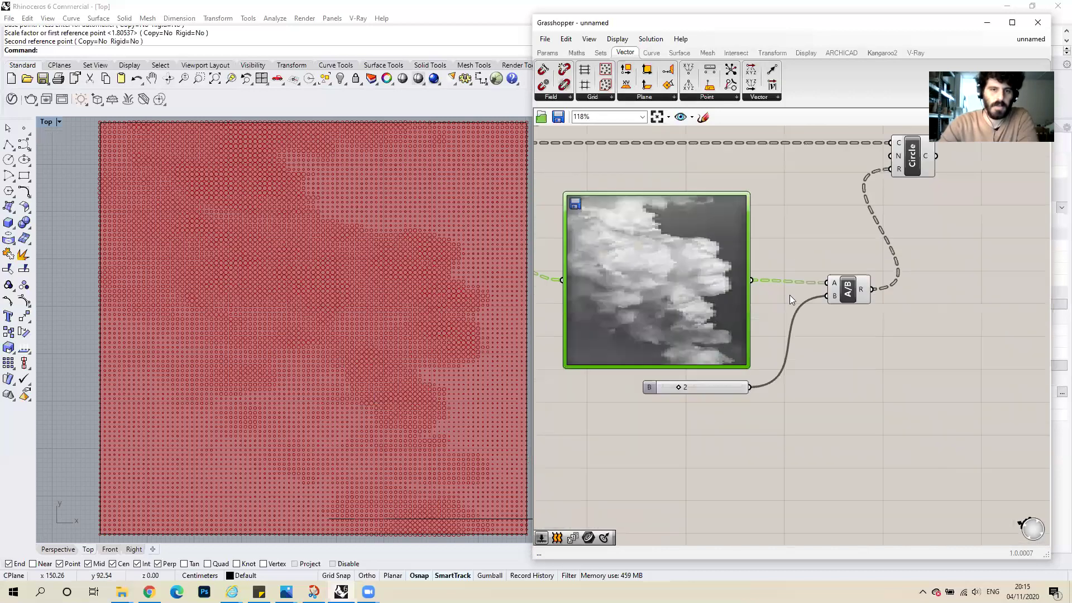
double_click(834, 333)
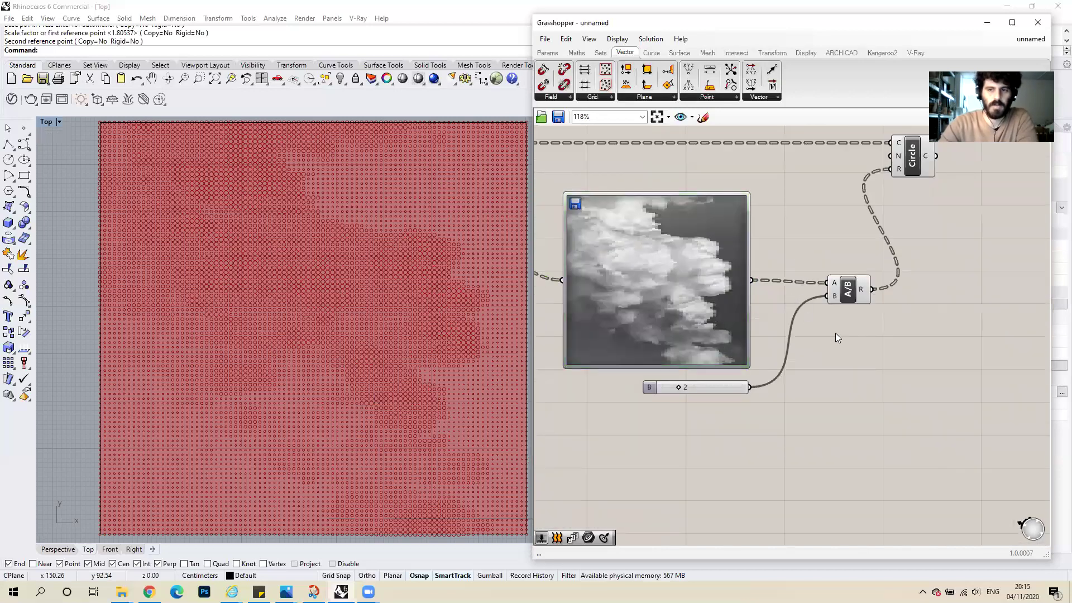
text(MIN)
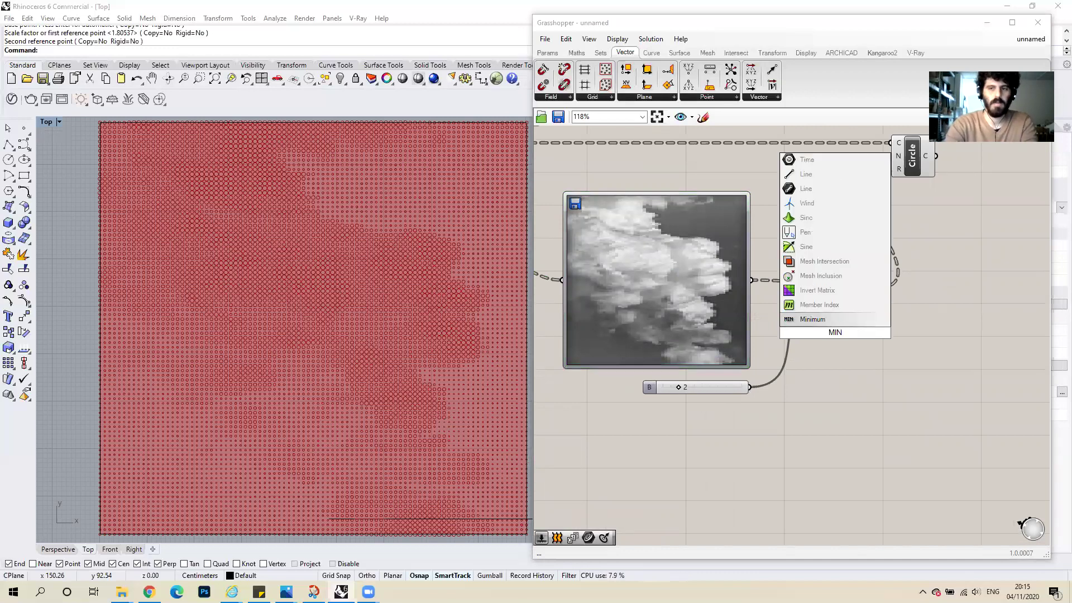
key(Return)
drag(837, 349, 840, 359)
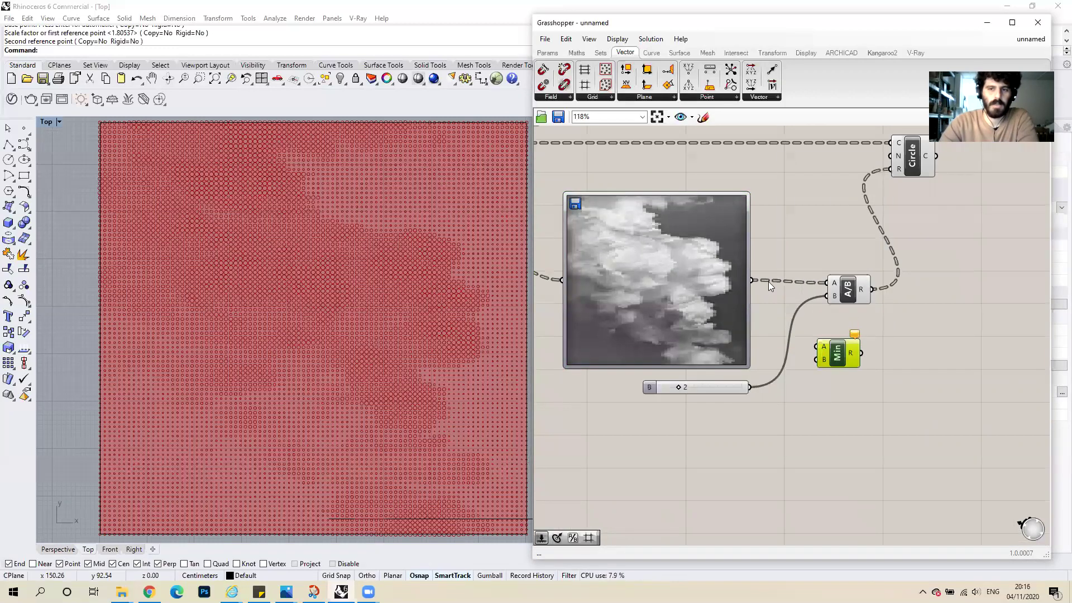
Wire the Image Sampler output and B slider into Minimum's A and B inputs, and connect its result to the Circle radius.
drag(753, 280, 817, 347)
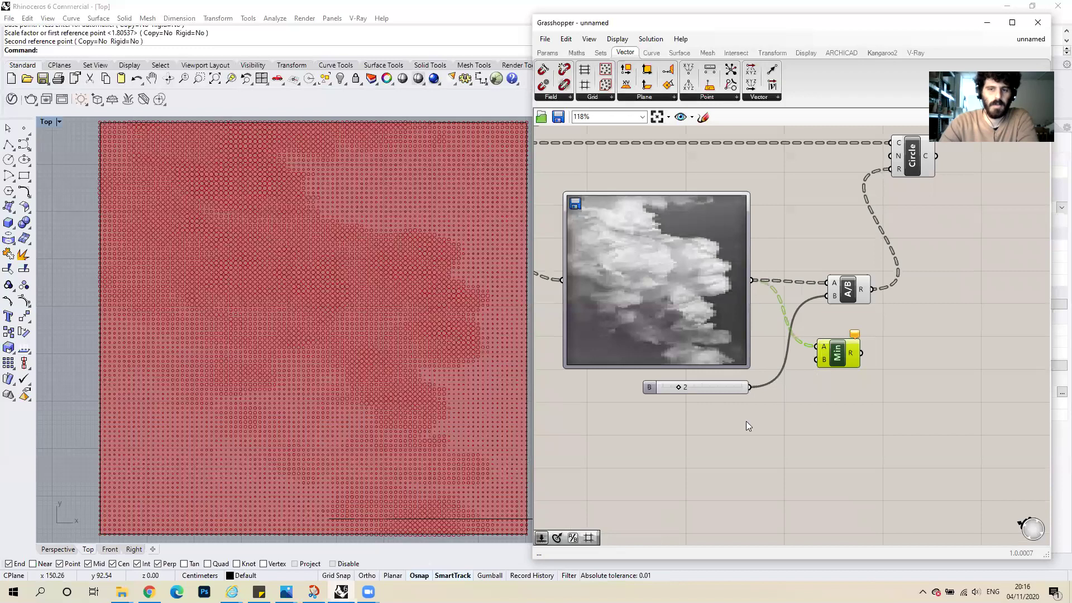
drag(749, 387, 889, 170)
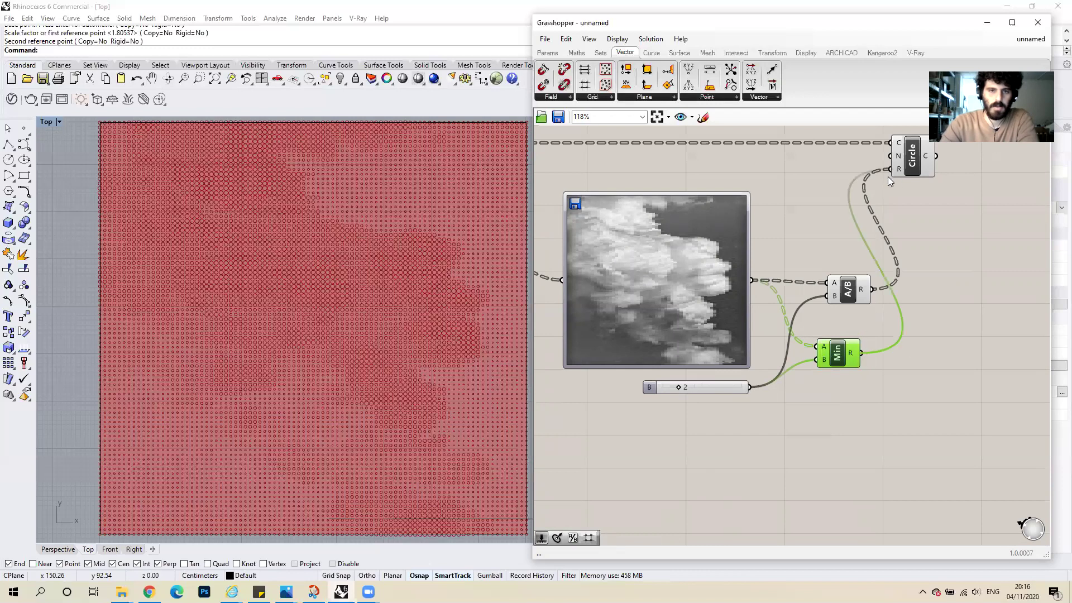
Configure the B slider with floating-point rounding and a maximum of 1.
scroll(676, 386, up, 4)
mouse_move(681, 392)
mouse_down()
mouse_move(666, 394)
mouse_move(828, 396)
mouse_move(643, 402)
mouse_move(677, 391)
mouse_move(664, 393)
mouse_up()
click(624, 394)
double_click(623, 394)
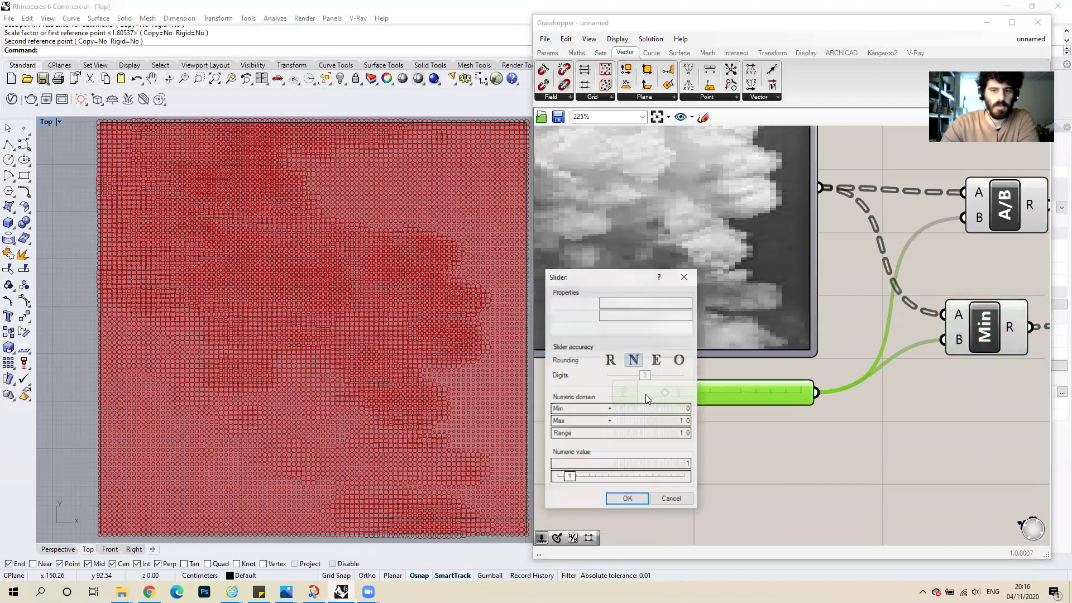
click(682, 423)
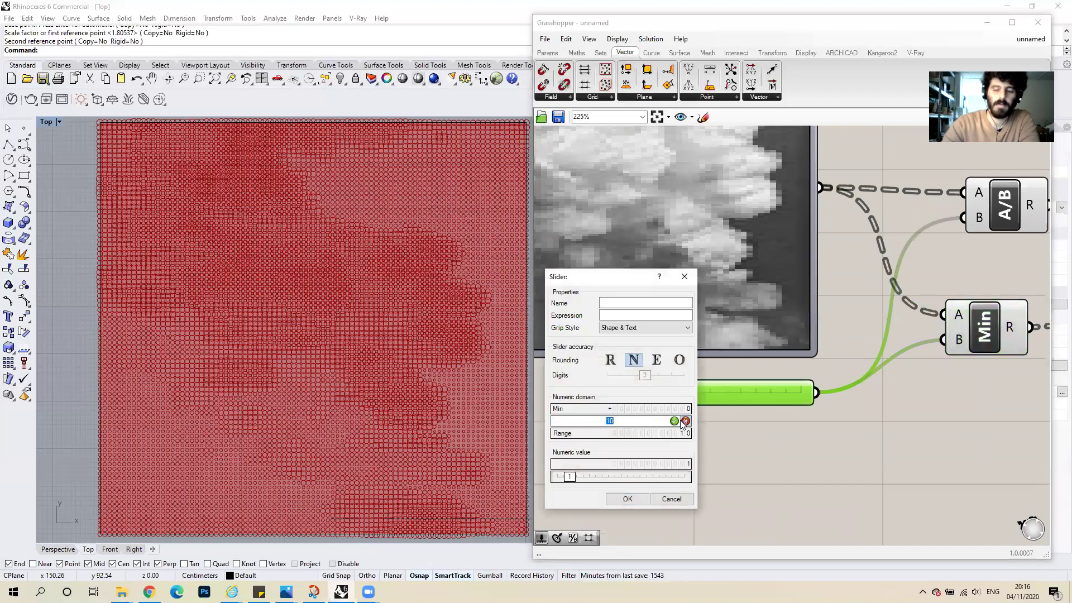
key(BackSpace)
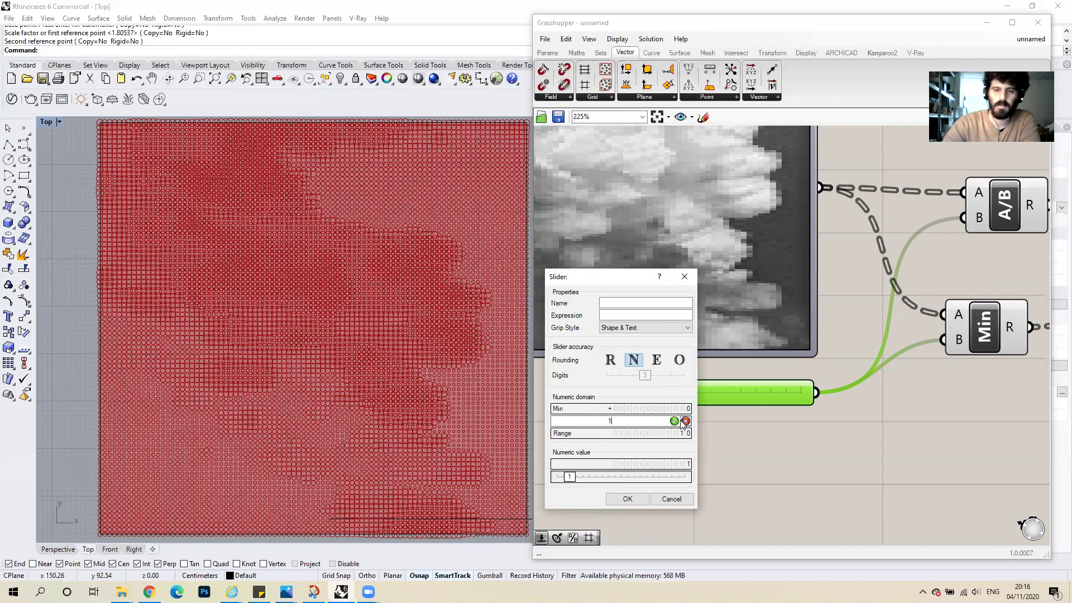
click(610, 360)
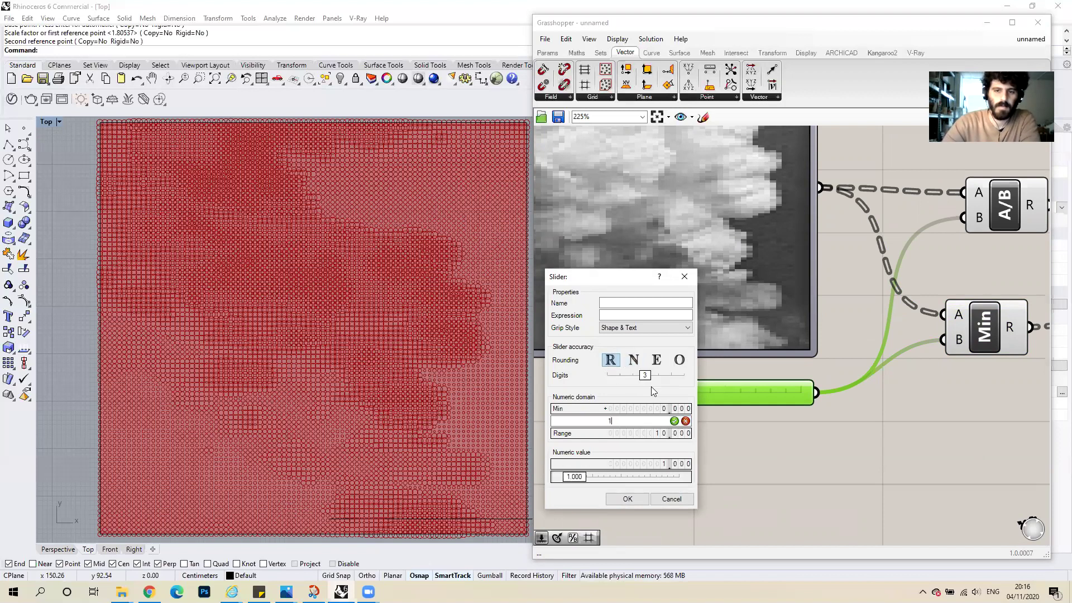
click(627, 498)
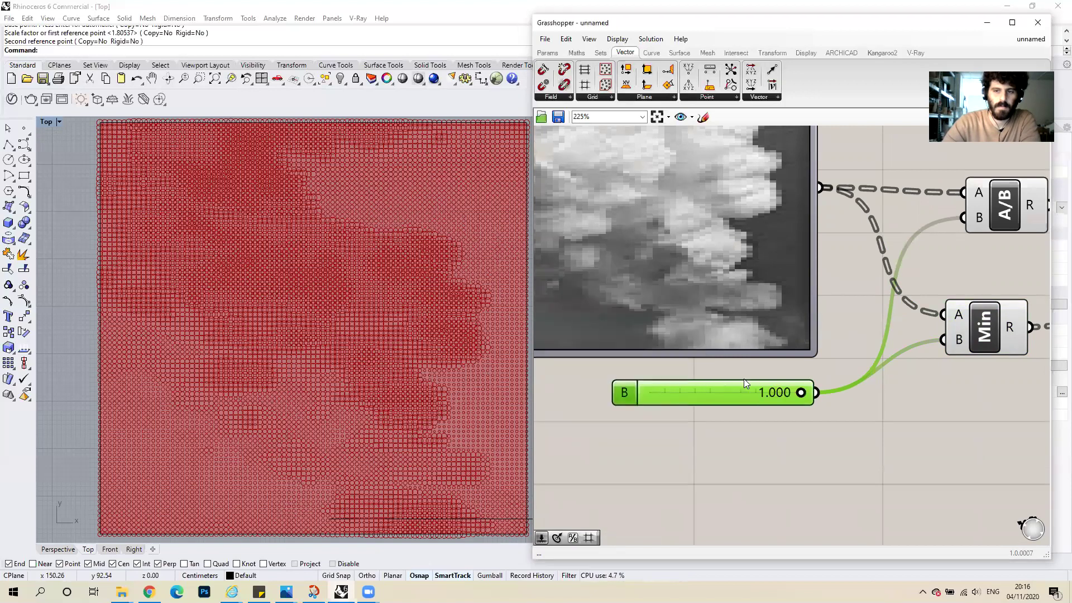
Set the B slider to 0.493 and inspect the size-limited circles in the Top viewport.
drag(796, 393, 719, 397)
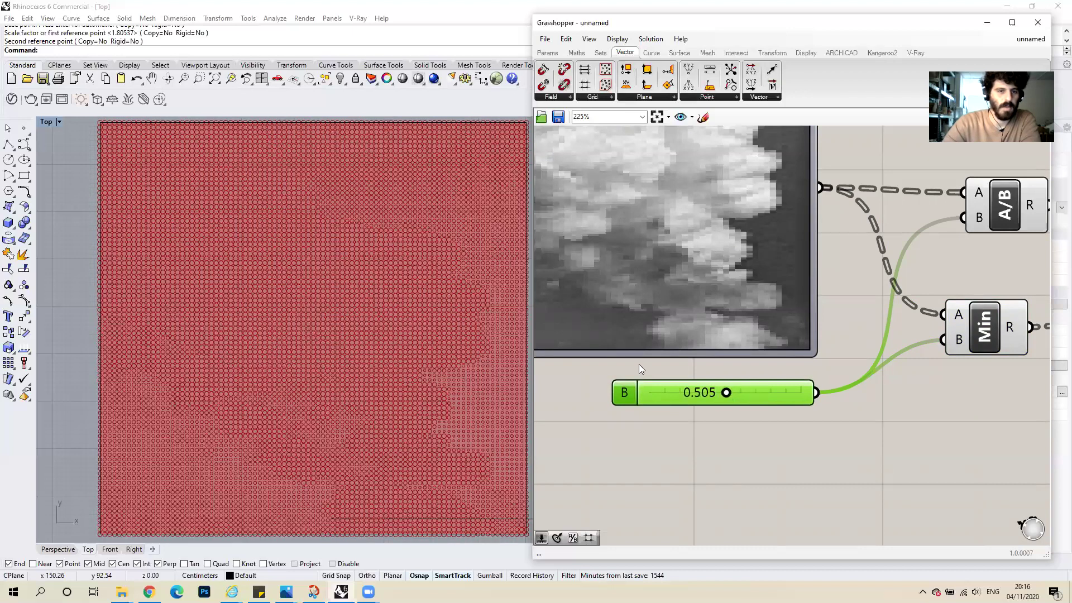
scroll(375, 311, down, 2)
scroll(341, 305, up, 5)
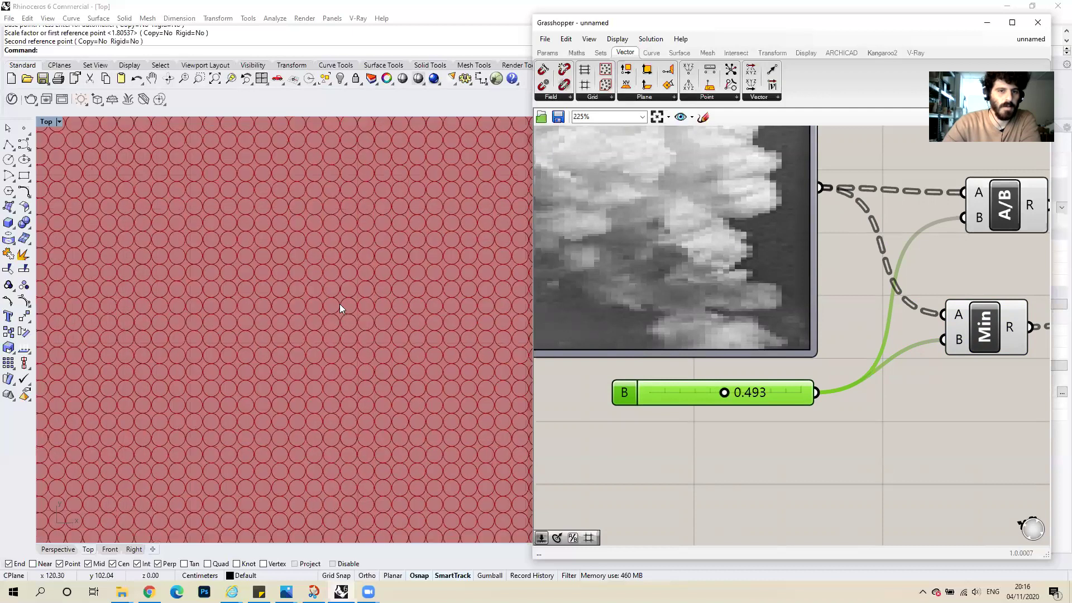
scroll(373, 280, down, 4)
scroll(348, 288, down, 2)
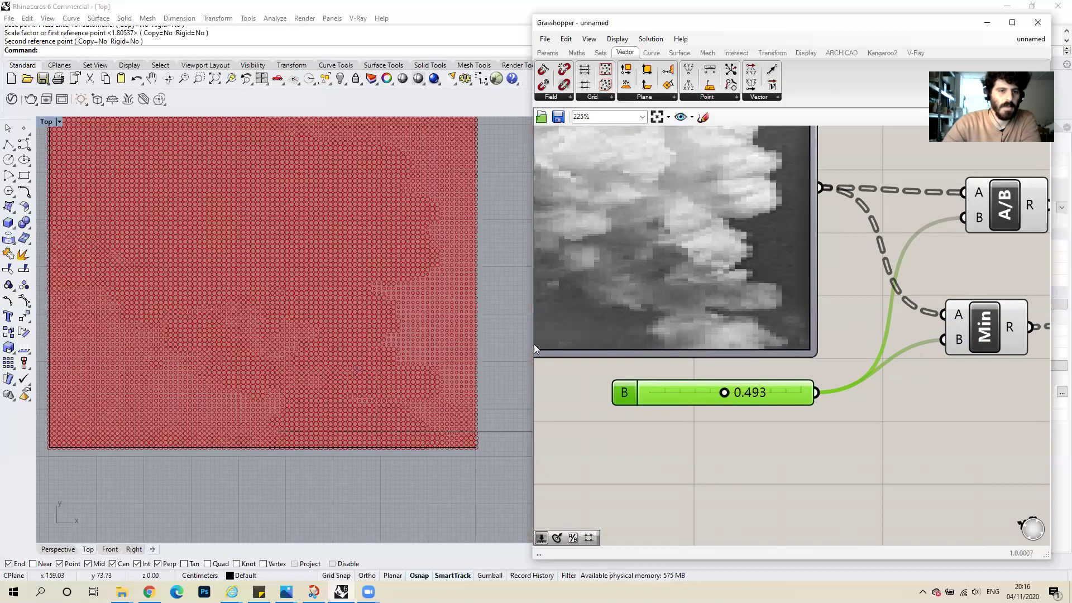
scroll(711, 336, down, 3)
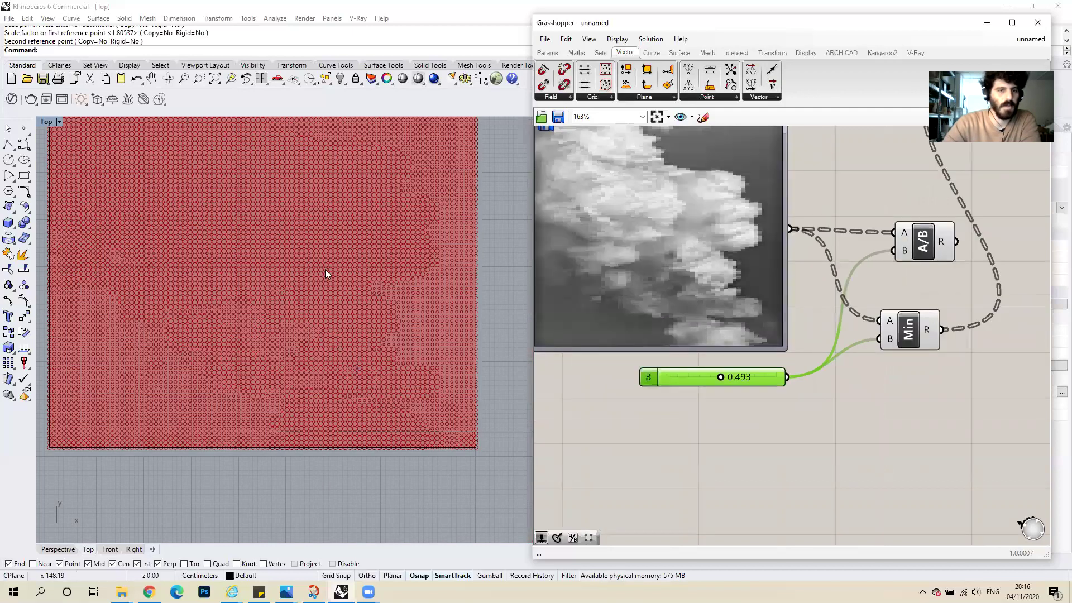
Disable all components of the existing cloud-image circle definition and clear the selection.
scroll(957, 342, down, 3)
scroll(945, 333, up, 3)
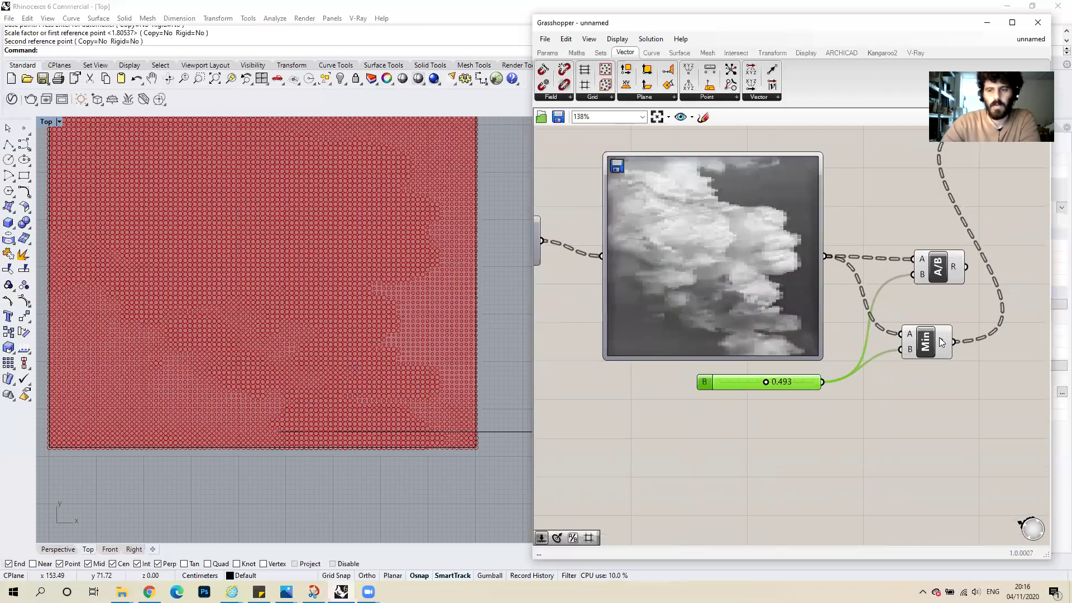
scroll(948, 318, down, 6)
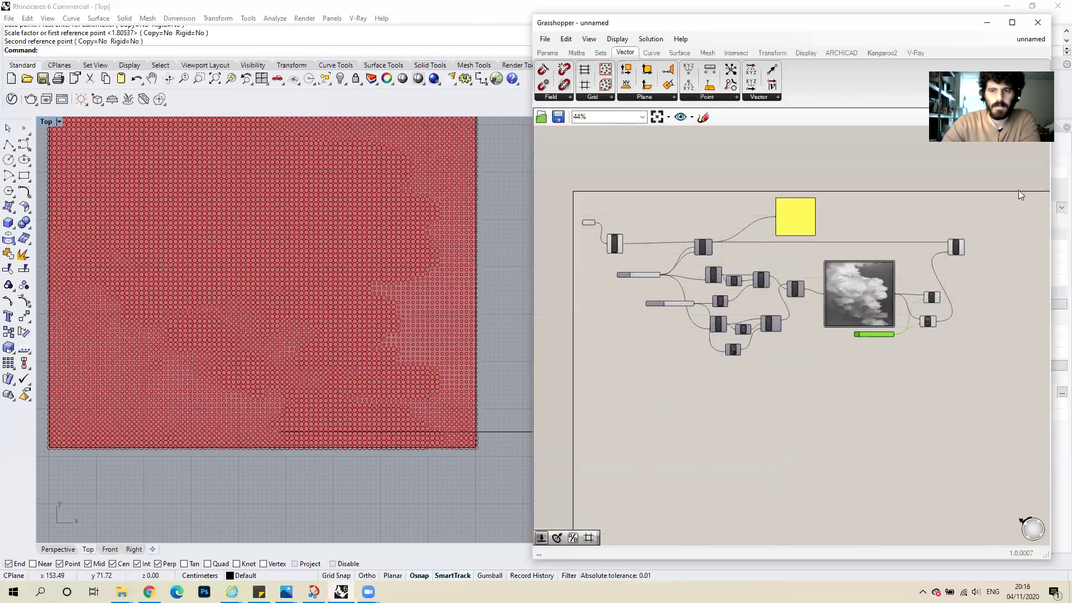
drag(991, 188, 581, 392)
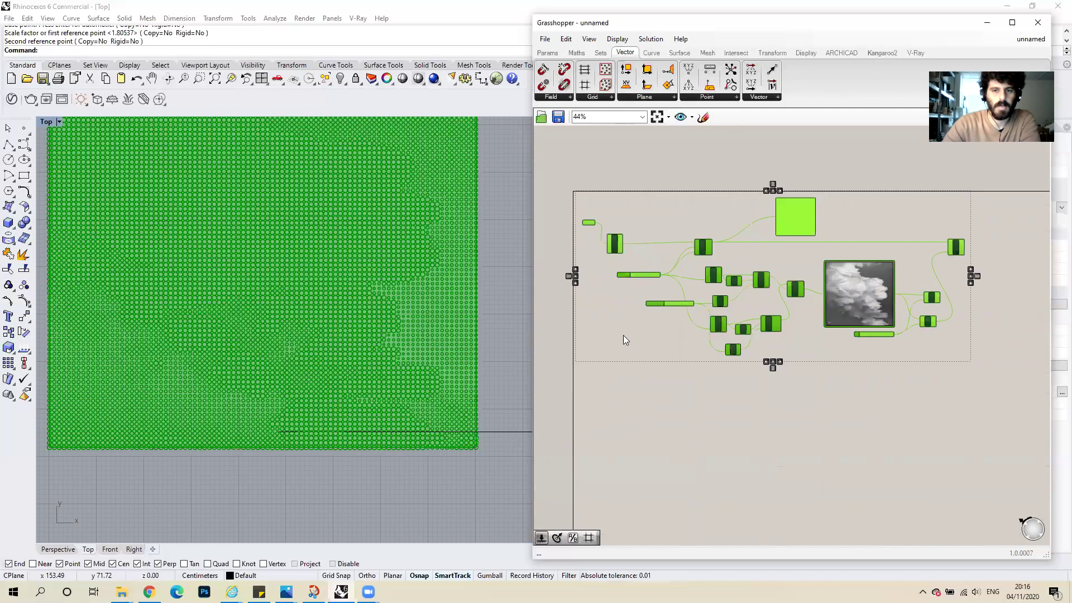
right_click(624, 330)
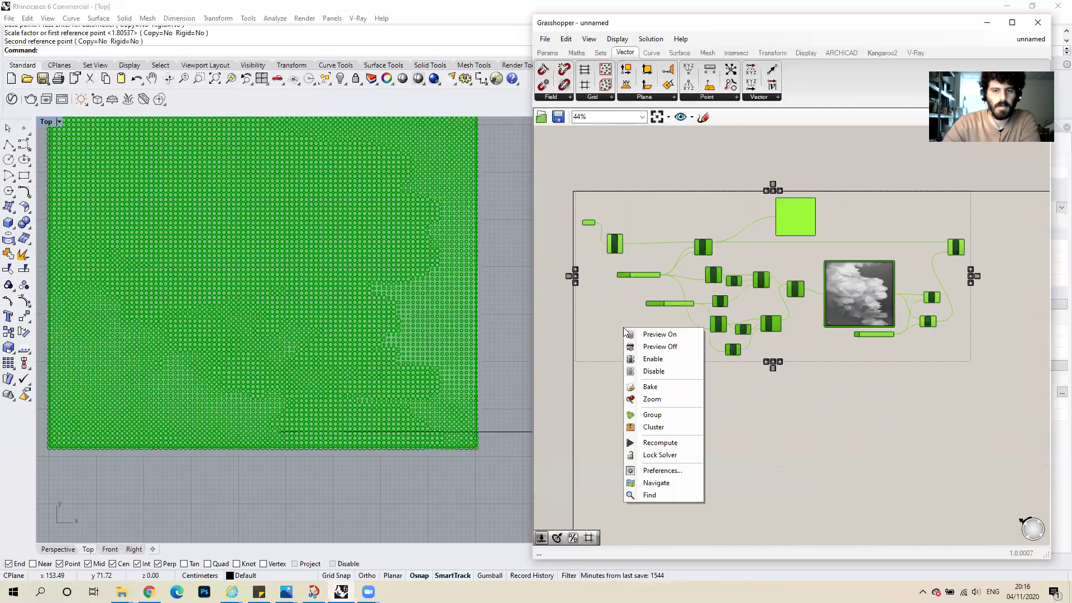
click(664, 371)
scroll(434, 342, down, 5)
scroll(447, 337, up, 2)
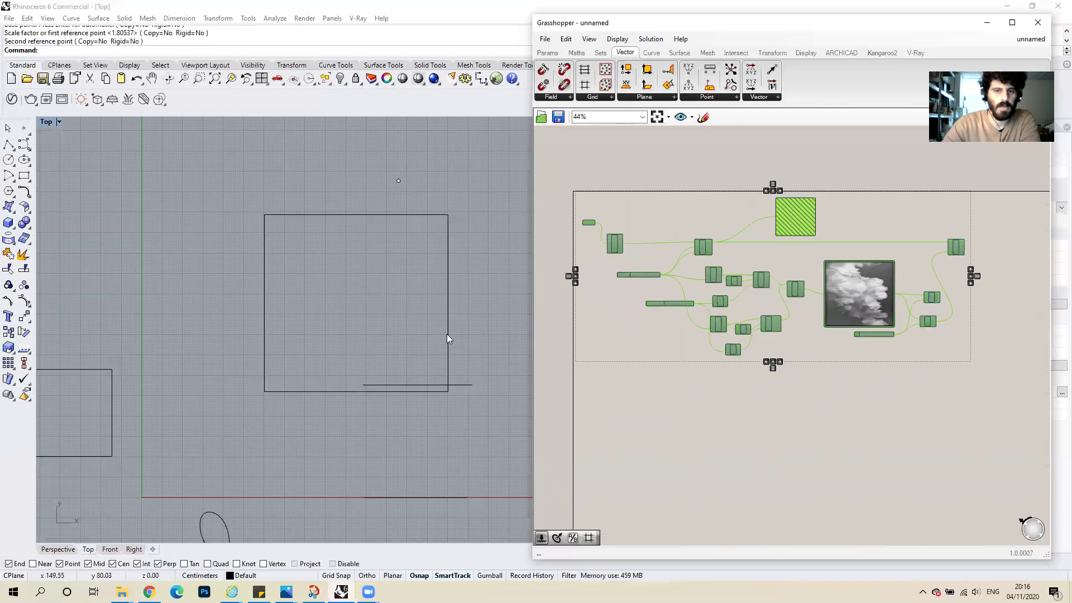
click(694, 412)
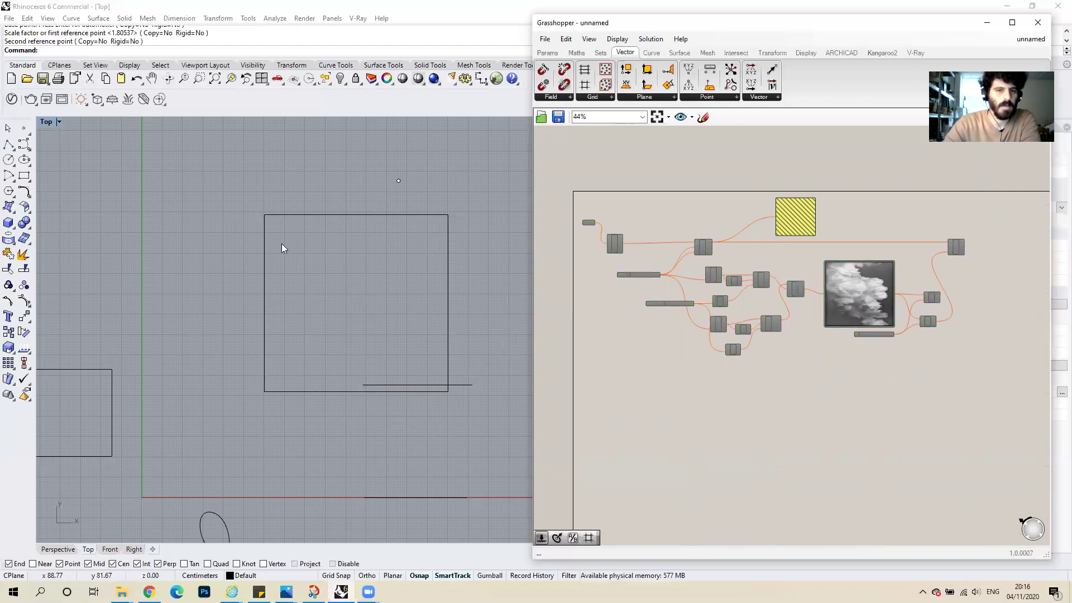
Add a Curve parameter in the empty canvas area below the disabled definition.
scroll(620, 406, down, 4)
scroll(628, 313, up, 6)
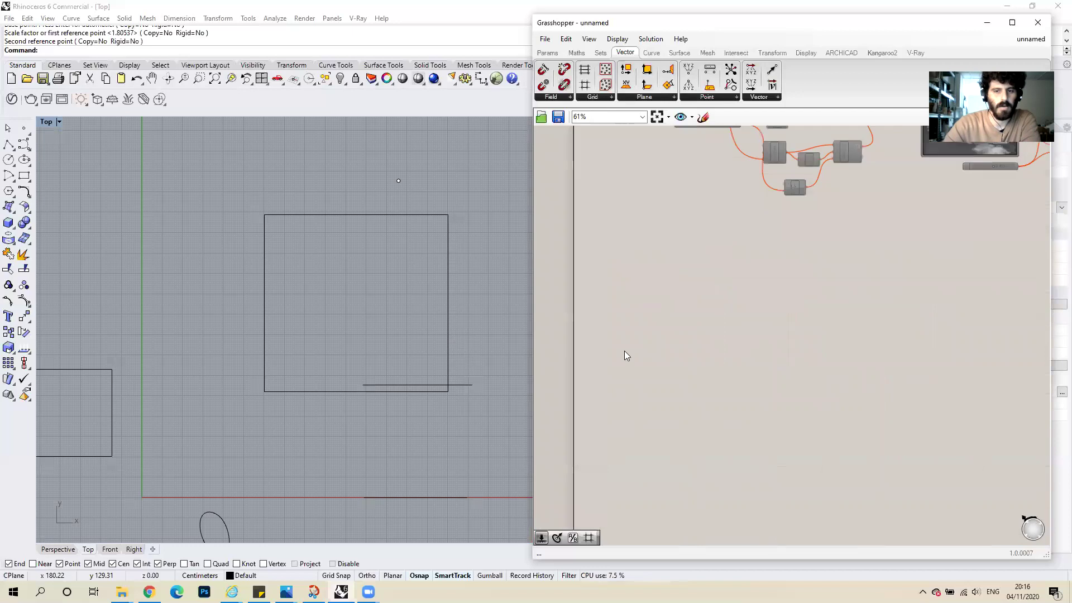
double_click(627, 313)
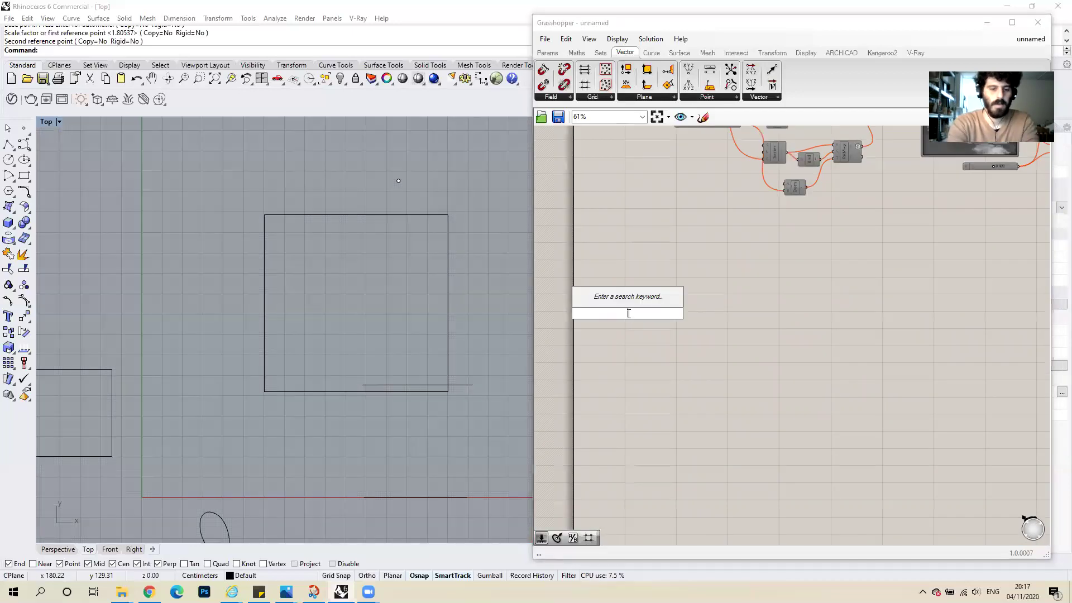
text(CURV)
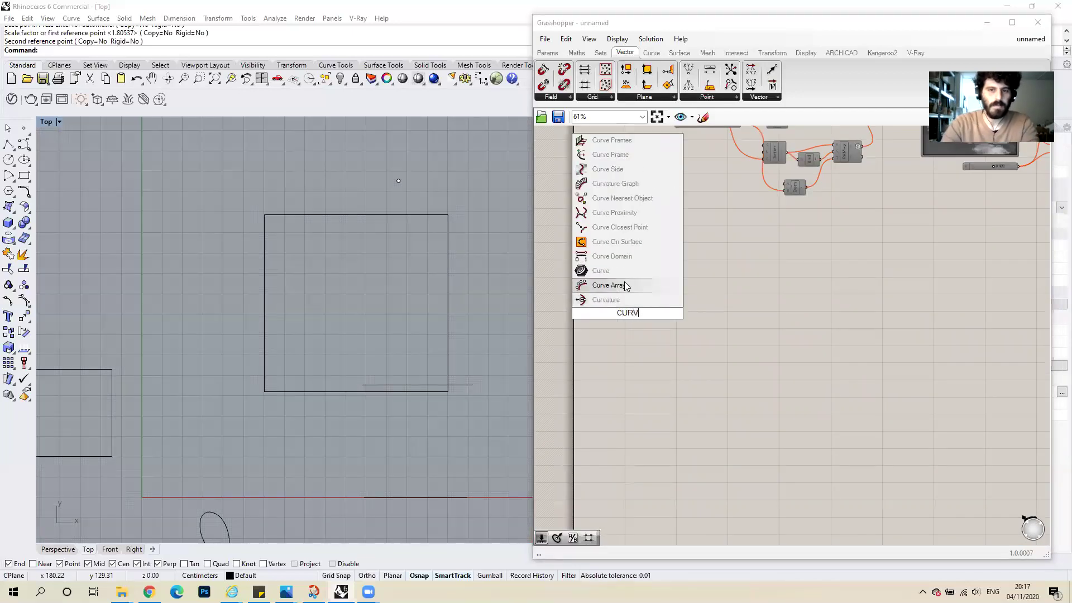
click(614, 271)
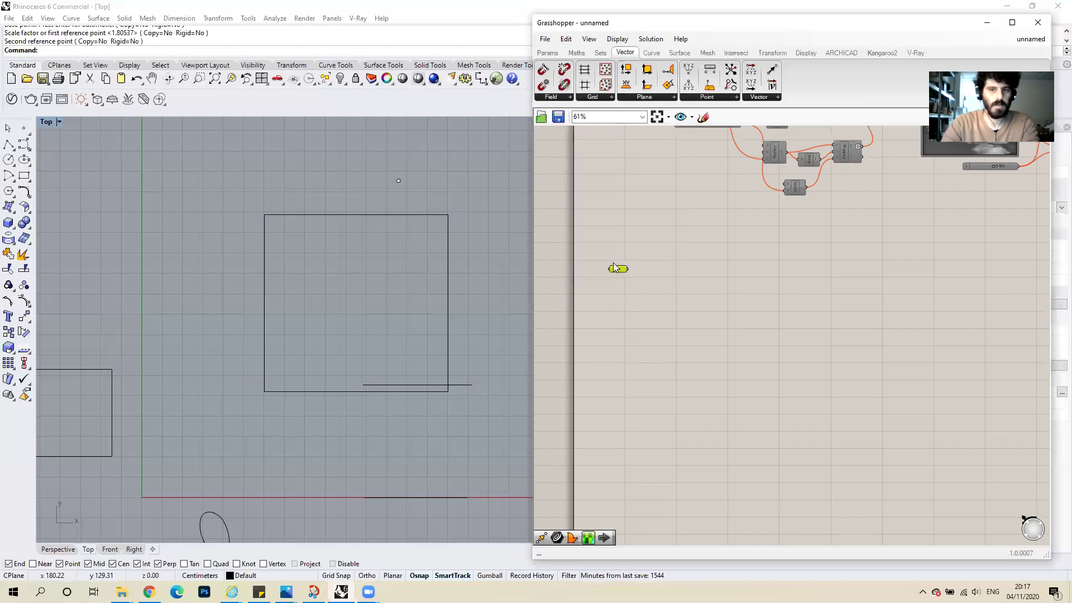
Reference the large square in the Top viewport as the Curve parameter's single curve.
right_click(617, 254)
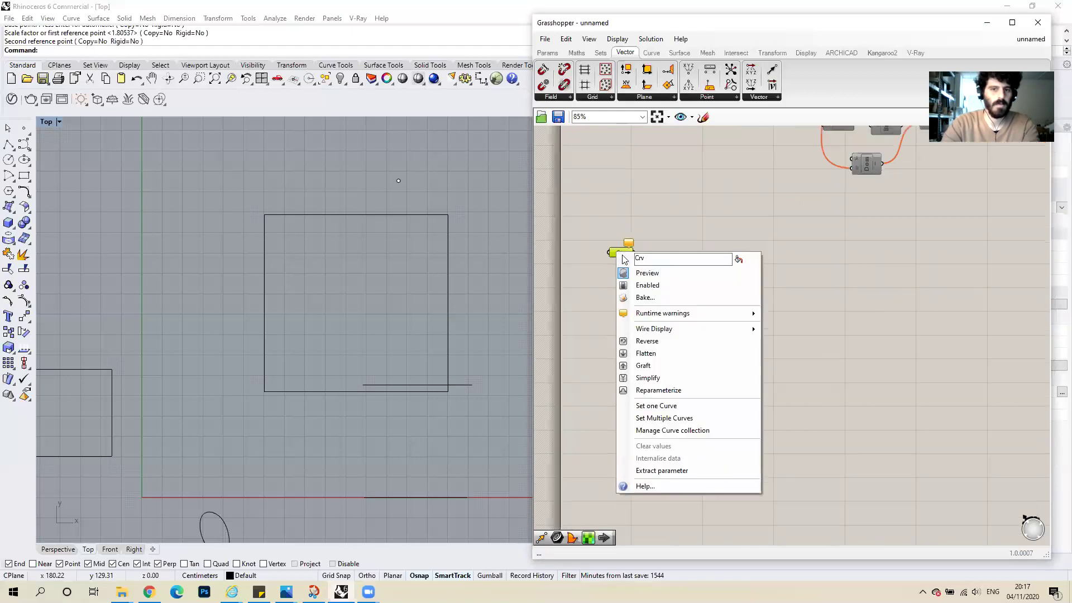
key(Escape)
scroll(617, 255, up, 5)
scroll(724, 254, down, 2)
scroll(768, 252, up, 4)
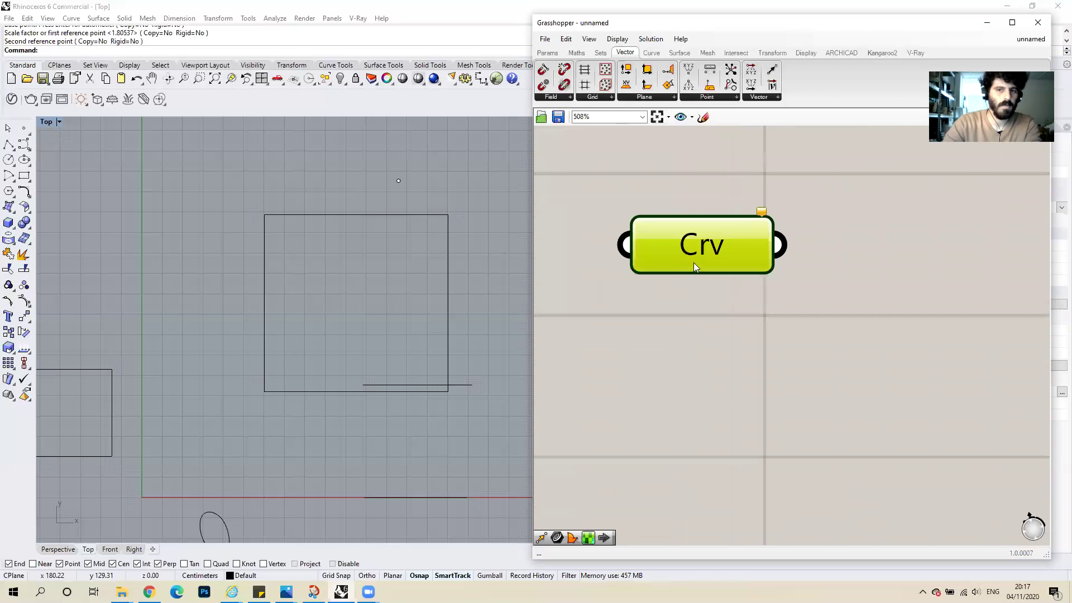
right_click(686, 254)
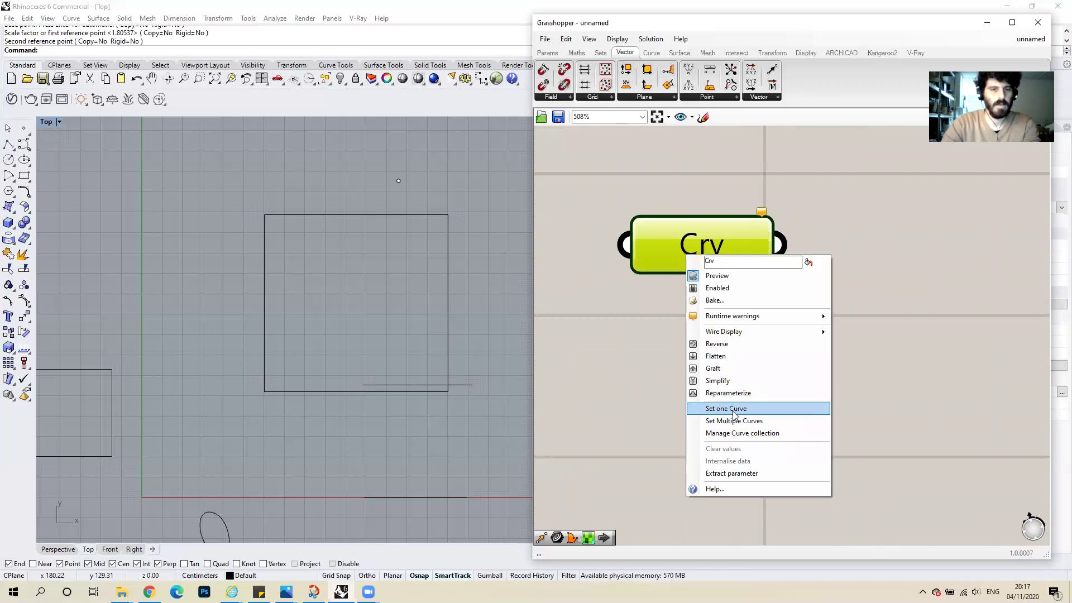
click(725, 408)
click(448, 346)
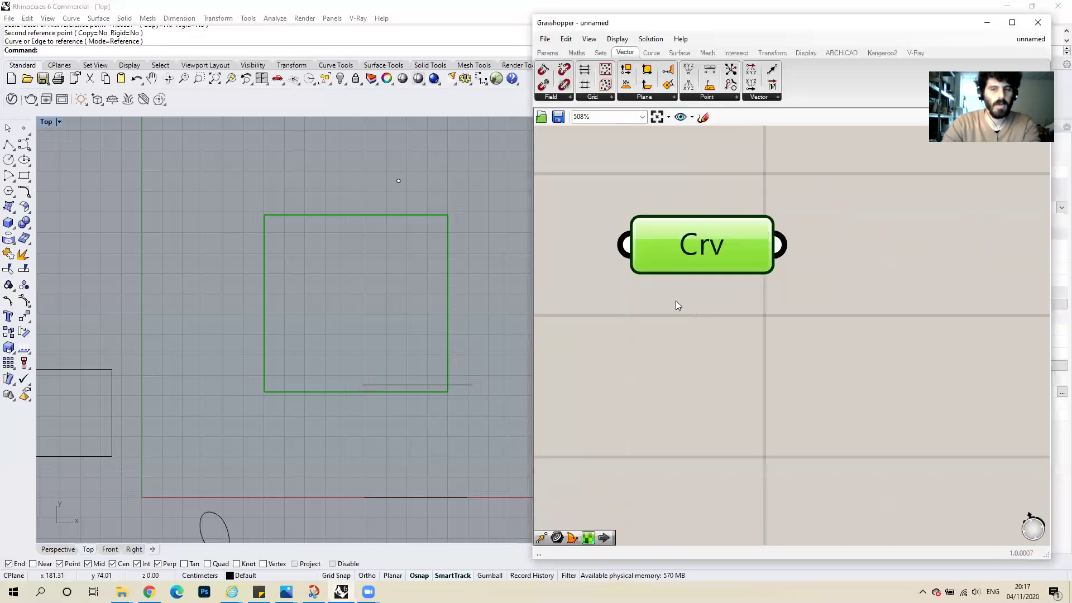
Add a Boundary Surfaces component beside the Curve parameter and feed the curve into its edges input.
scroll(676, 301, down, 6)
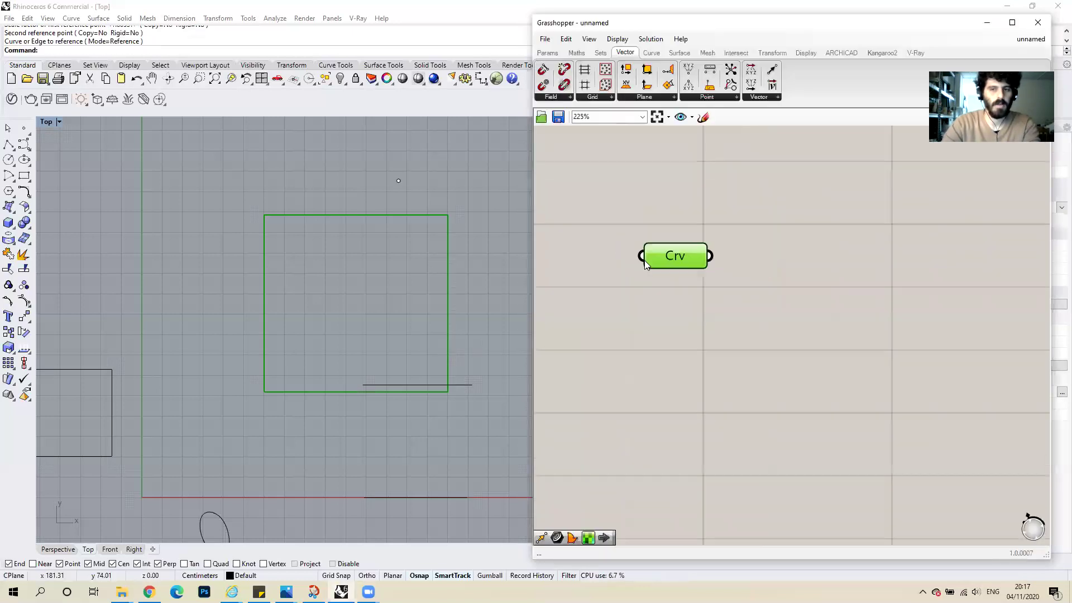
double_click(671, 297)
key(Caps_Lock)
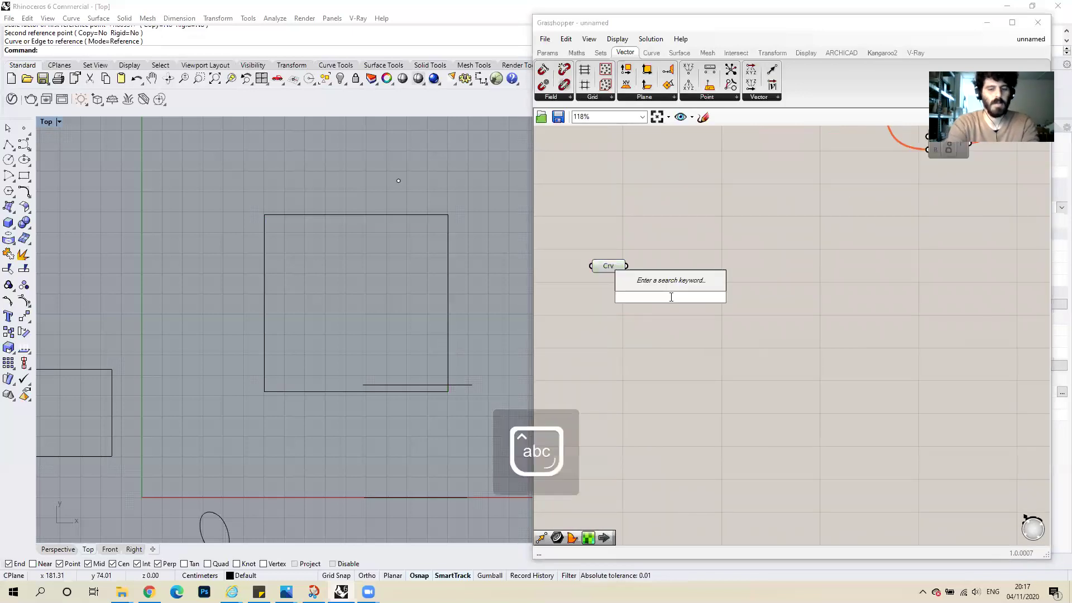
text(bou)
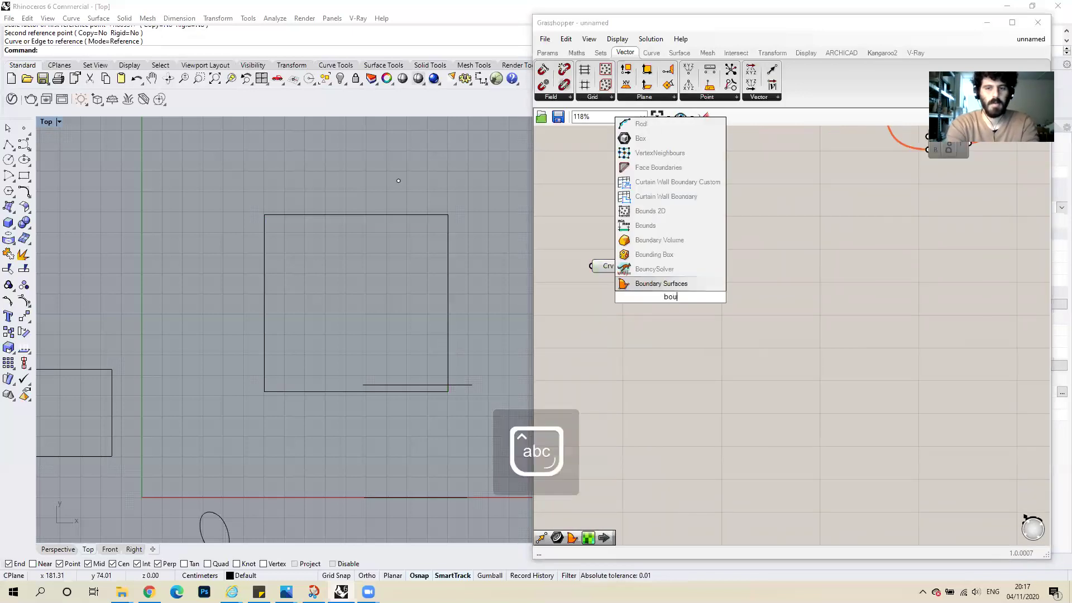
click(655, 285)
mouse_move(688, 295)
mouse_down()
mouse_move(719, 285)
mouse_move(659, 274)
mouse_move(691, 278)
mouse_up()
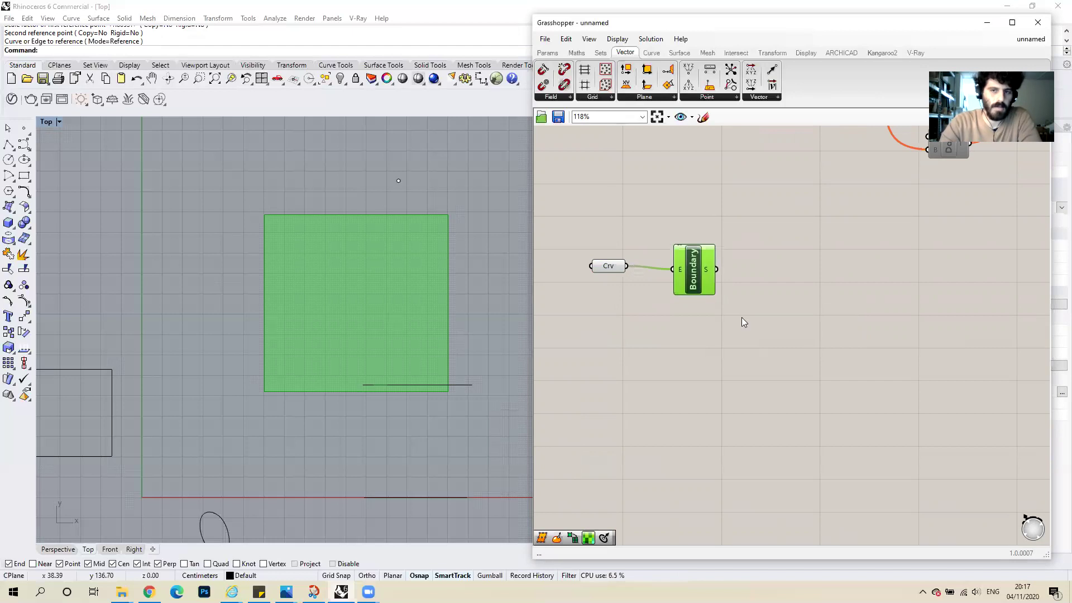
Add a Divide Surface component, wire the boundary surface into its S input, and place it beside Boundary Surfaces.
click(754, 330)
double_click(757, 334)
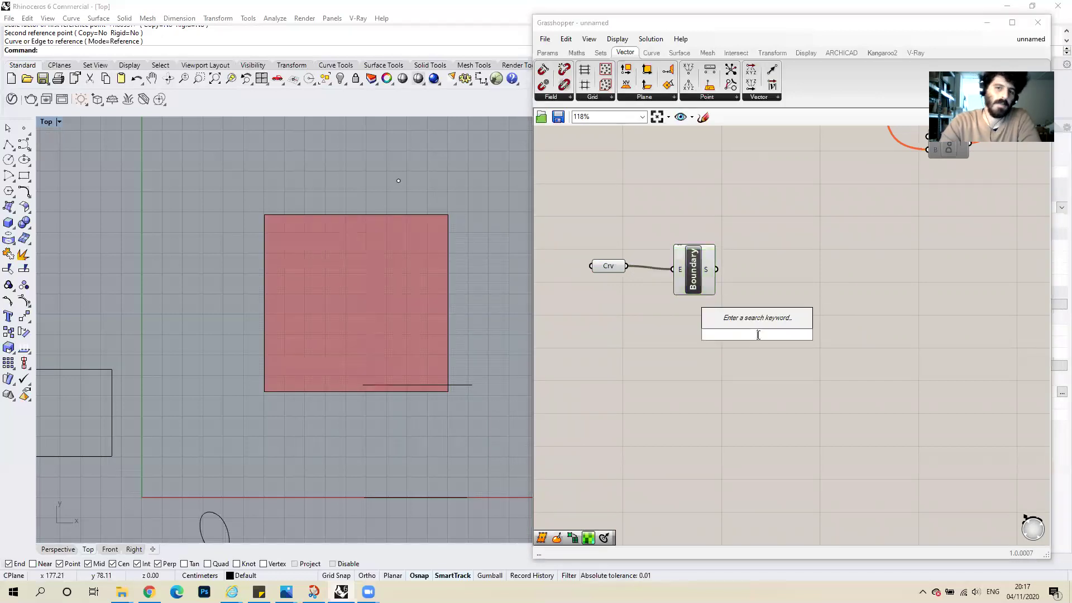
text(surf)
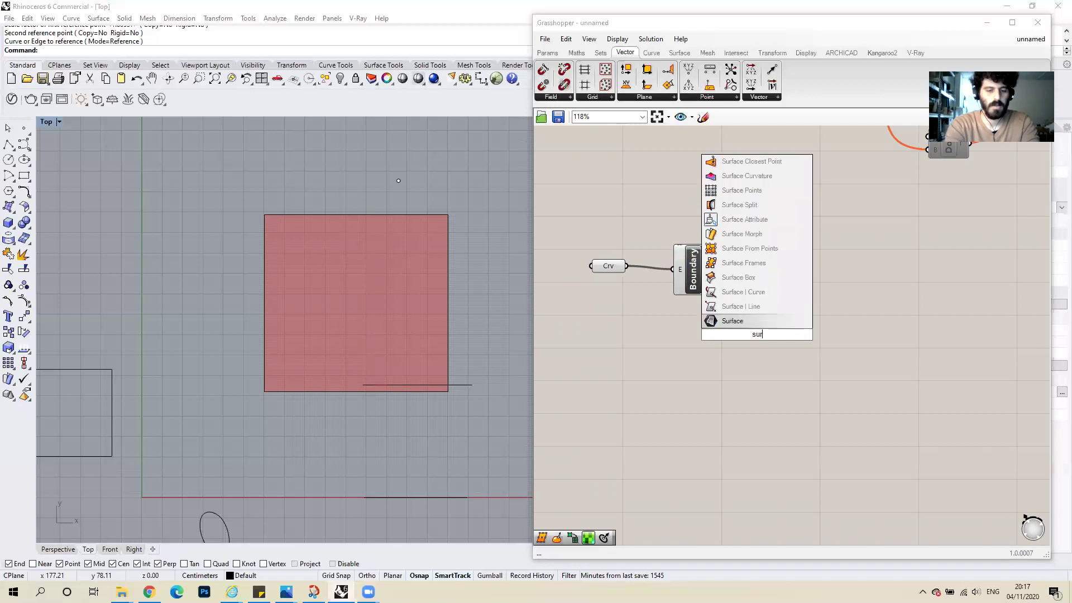
text(ace)
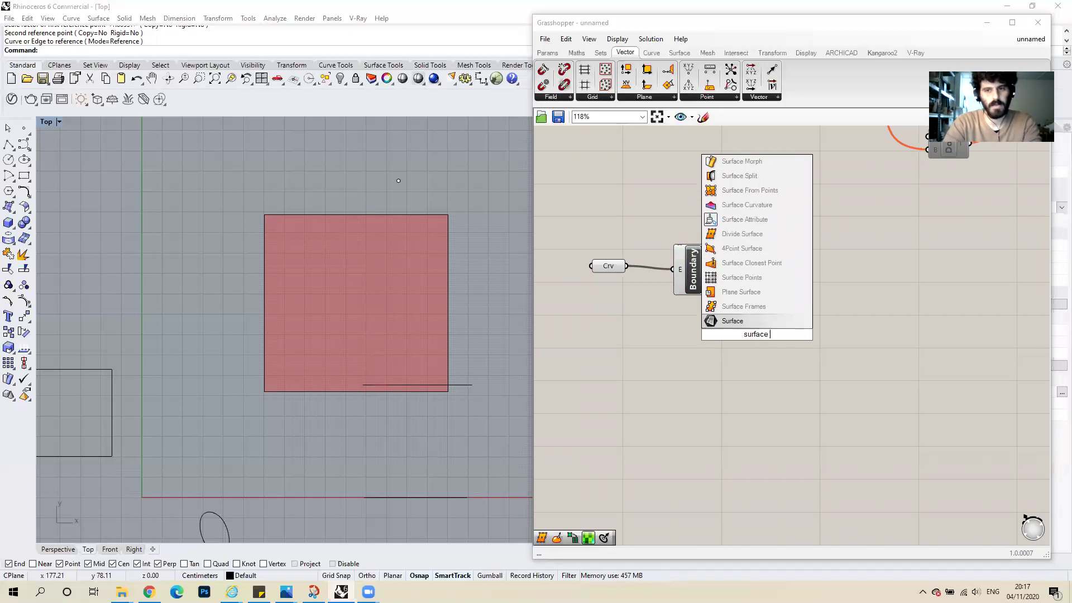
key(Up)
key(Up)
key(Up)
key(Up)
key(Up)
key(Up)
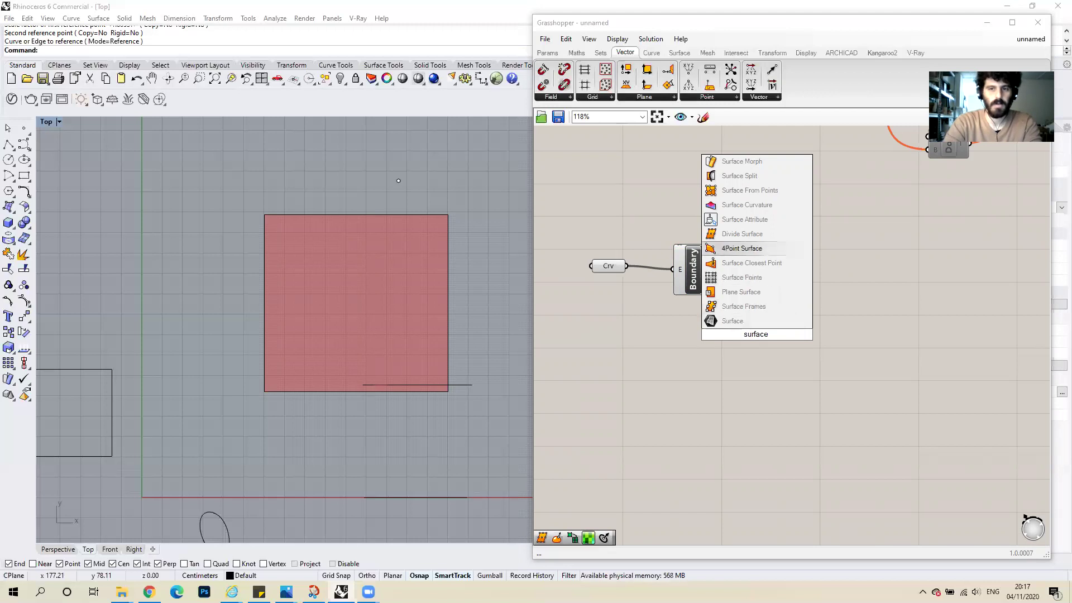
key(Return)
click(773, 314)
drag(774, 314, 716, 269)
drag(773, 312, 810, 320)
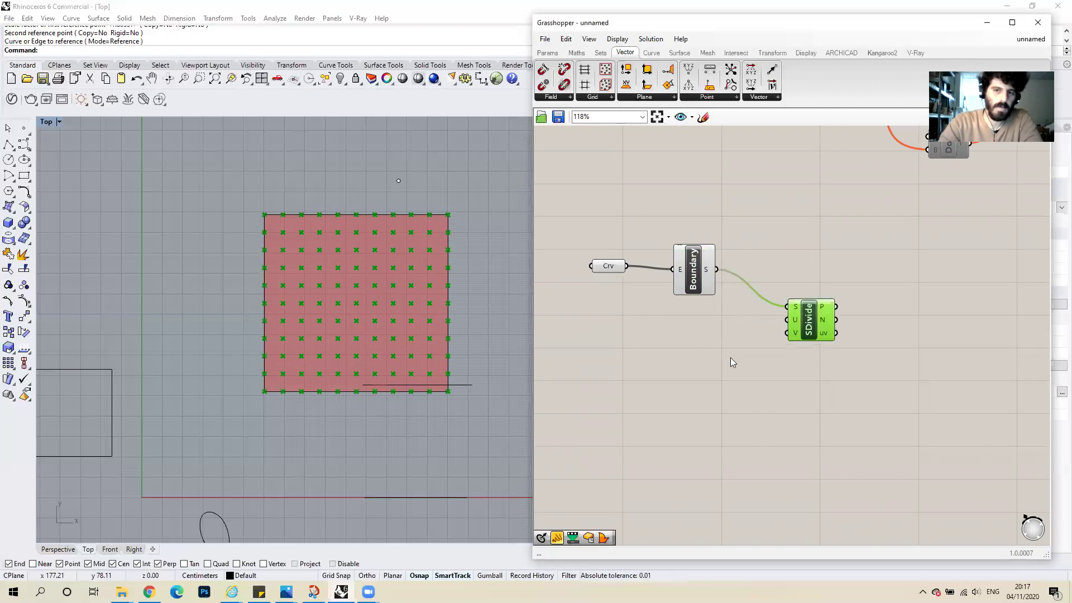
Add a number slider driving both the U and V counts of Divide Surface and set it to 22.
double_click(691, 333)
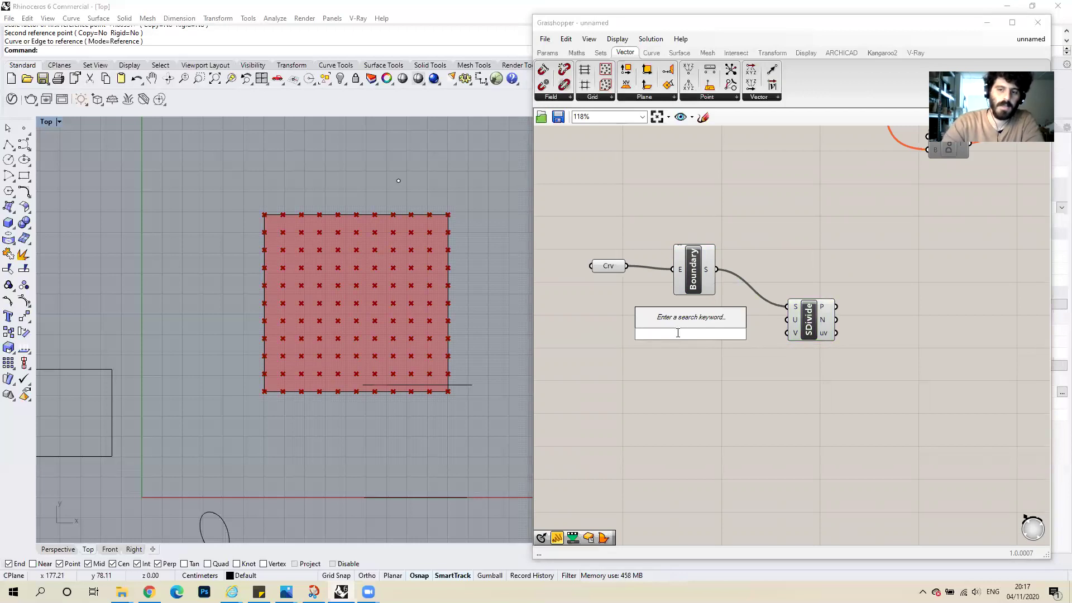
key(Num_Lock)
text(1)
key(Return)
drag(720, 328, 788, 333)
drag(693, 327, 665, 327)
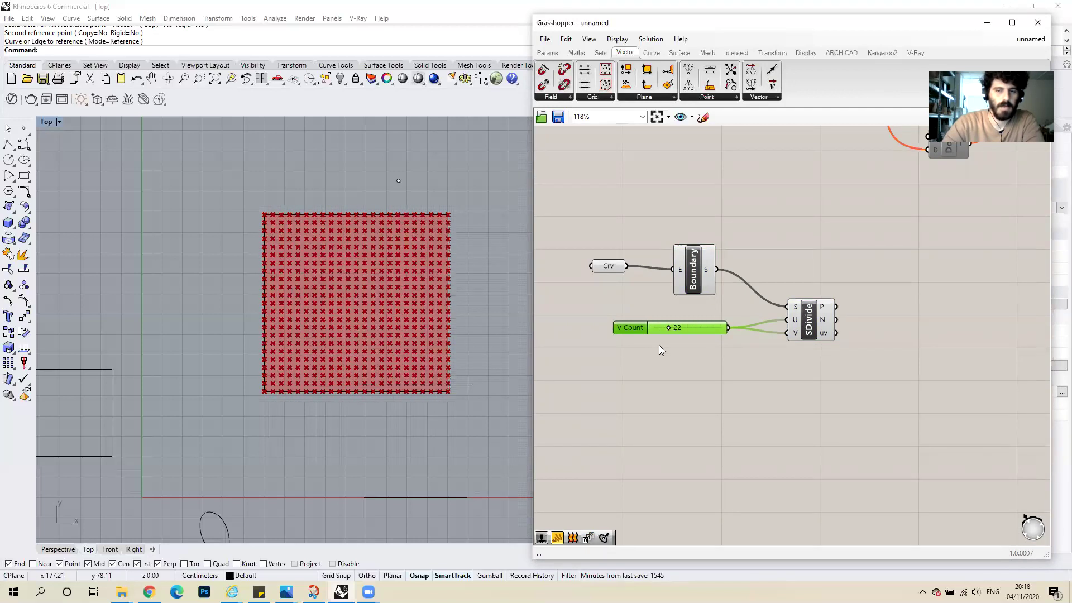
scroll(659, 345, down, 2)
click(761, 382)
Add a new Image Sampler to the empty canvas area beyond the Divide Surface component.
right_drag(716, 369, 666, 354)
scroll(666, 354, down, 2)
scroll(646, 311, up, 1)
scroll(670, 323, down, 3)
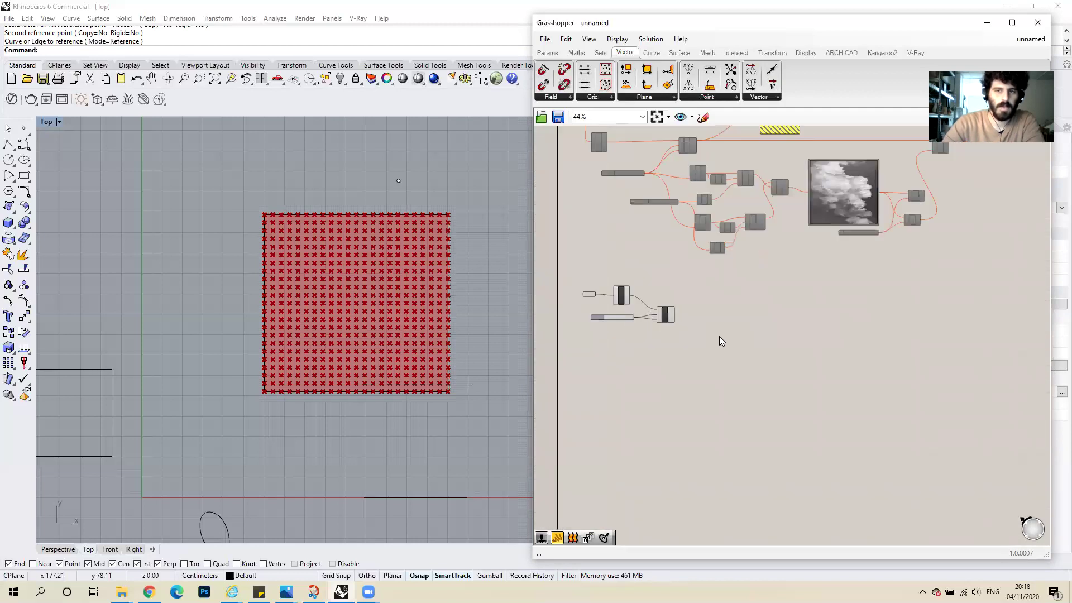
scroll(713, 303, up, 3)
scroll(715, 308, down, 2)
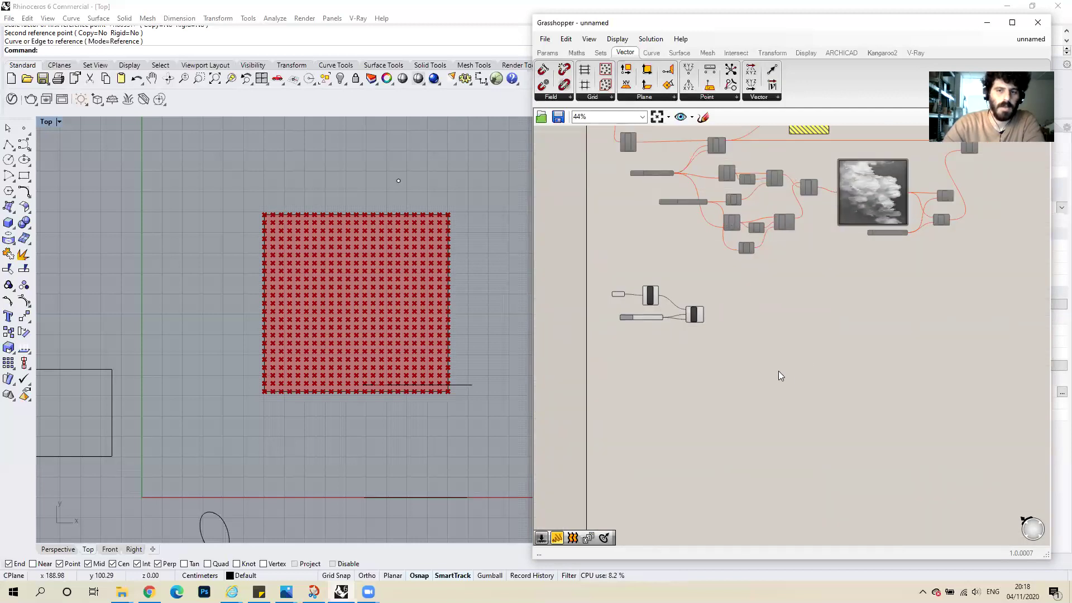
scroll(398, 297, up, 2)
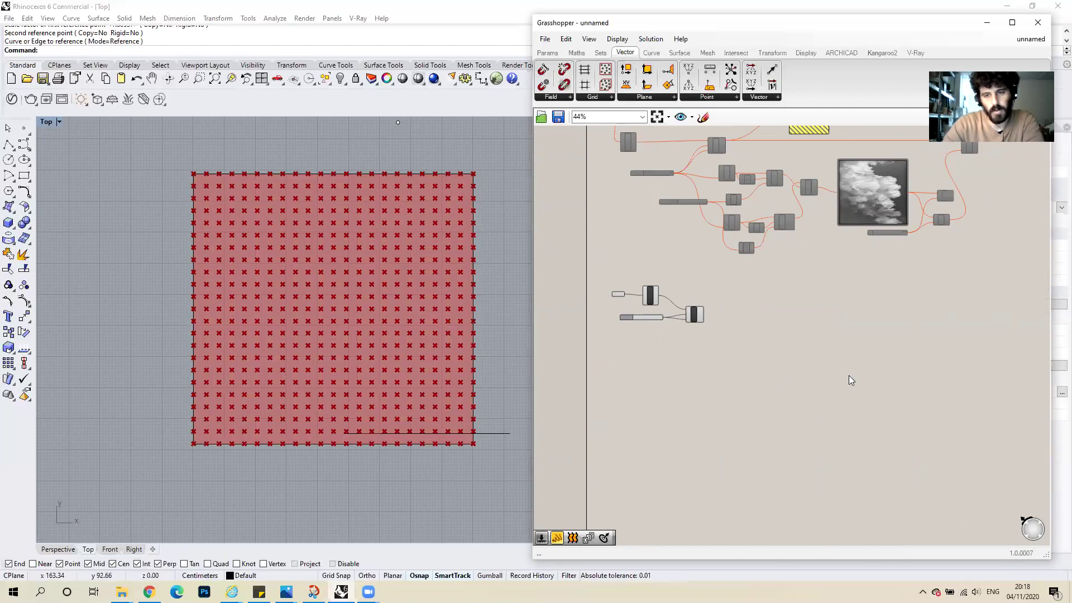
double_click(846, 359)
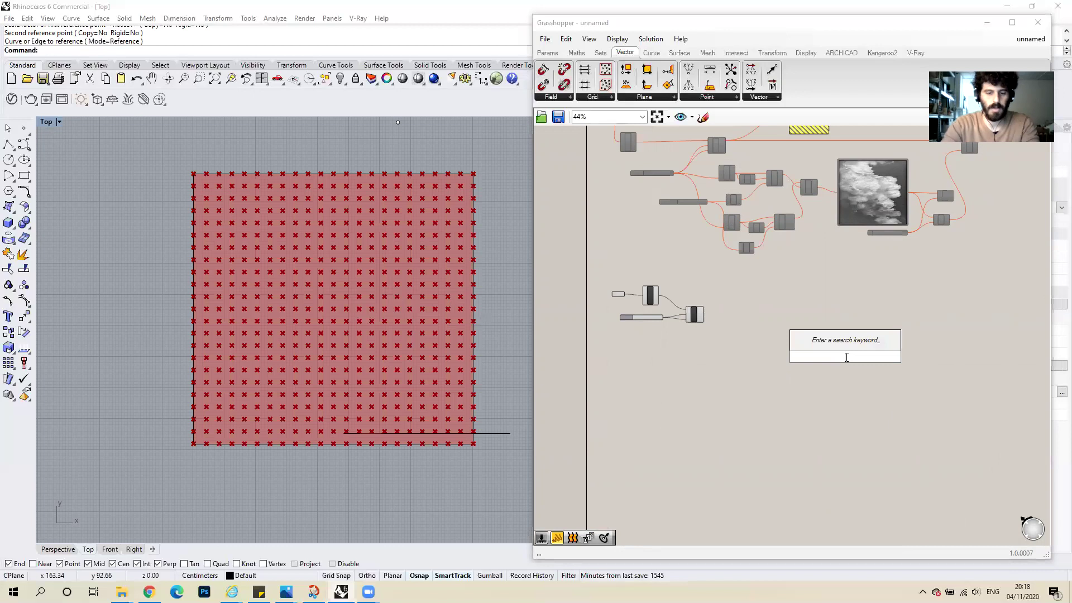
text(image)
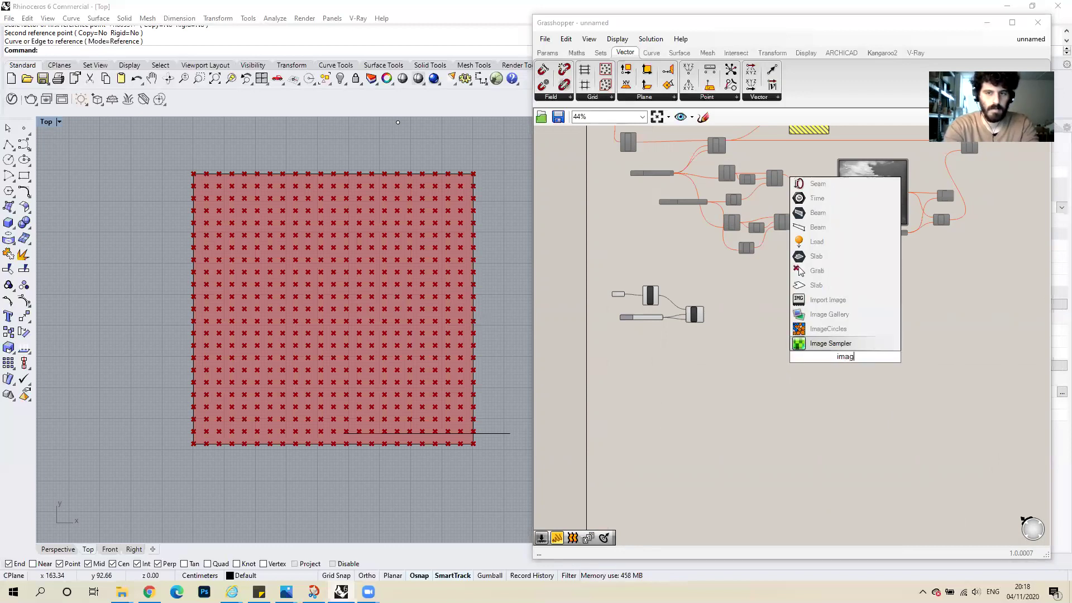
click(820, 344)
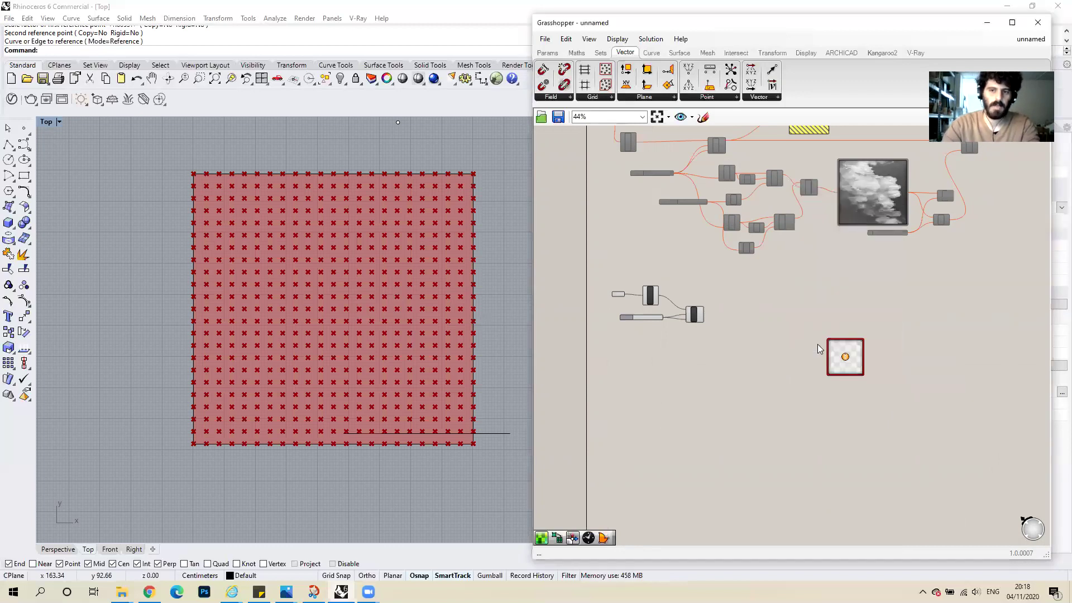
Enlarge the new Image Sampler into a big square and reposition it beside the Divide Surface component.
scroll(835, 368, up, 3)
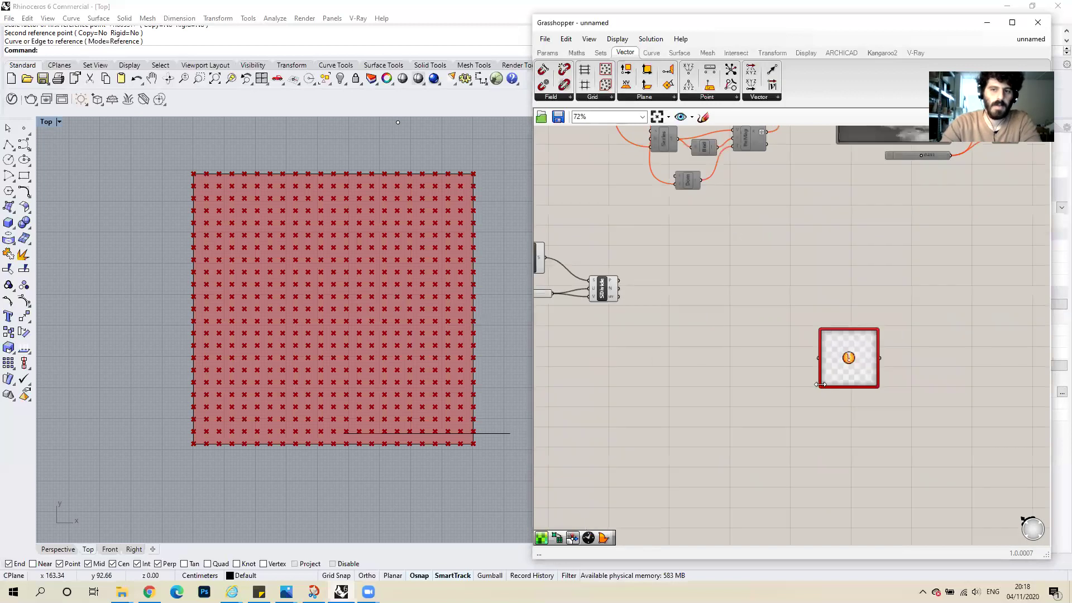
drag(814, 393, 694, 512)
drag(789, 416, 865, 335)
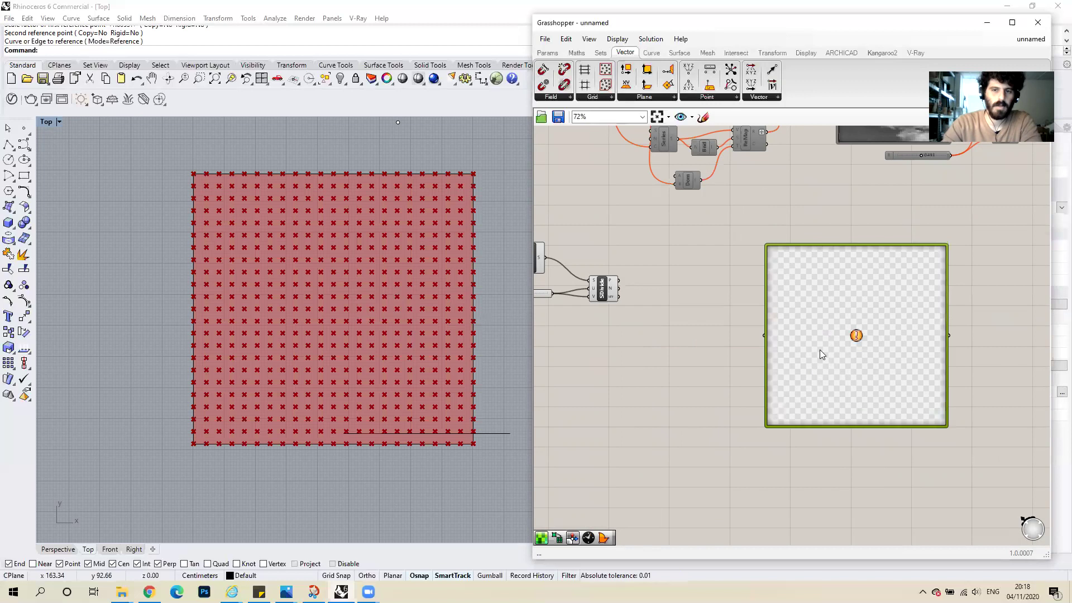
scroll(714, 332, up, 1)
drag(789, 449, 834, 378)
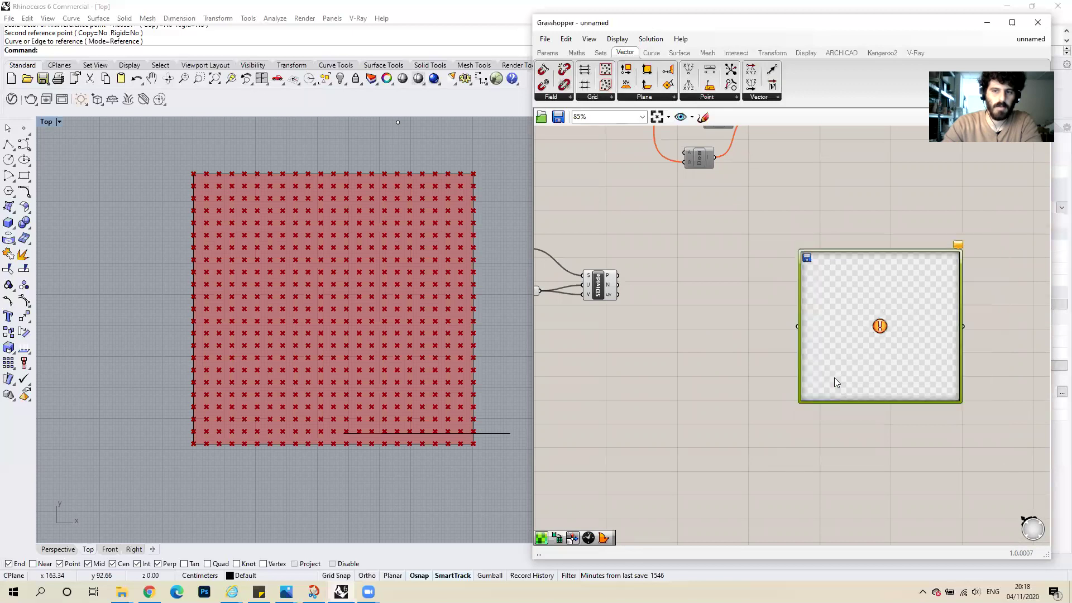
Load the 21 KB 15_cumulus cloud JPG from Downloads as the new Image Sampler's image.
double_click(845, 350)
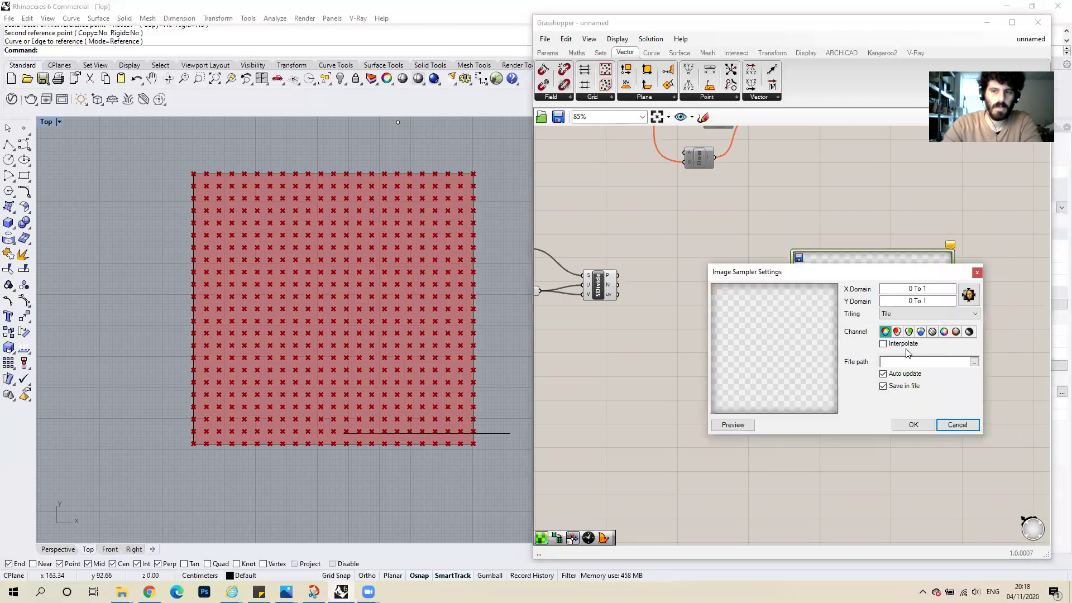
click(974, 362)
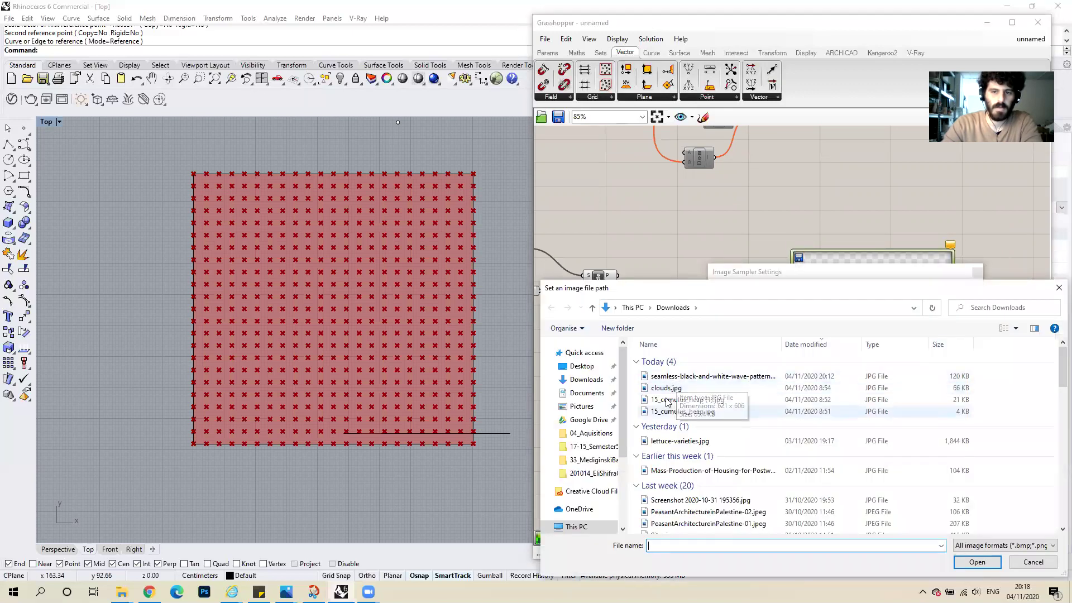
click(670, 400)
click(977, 562)
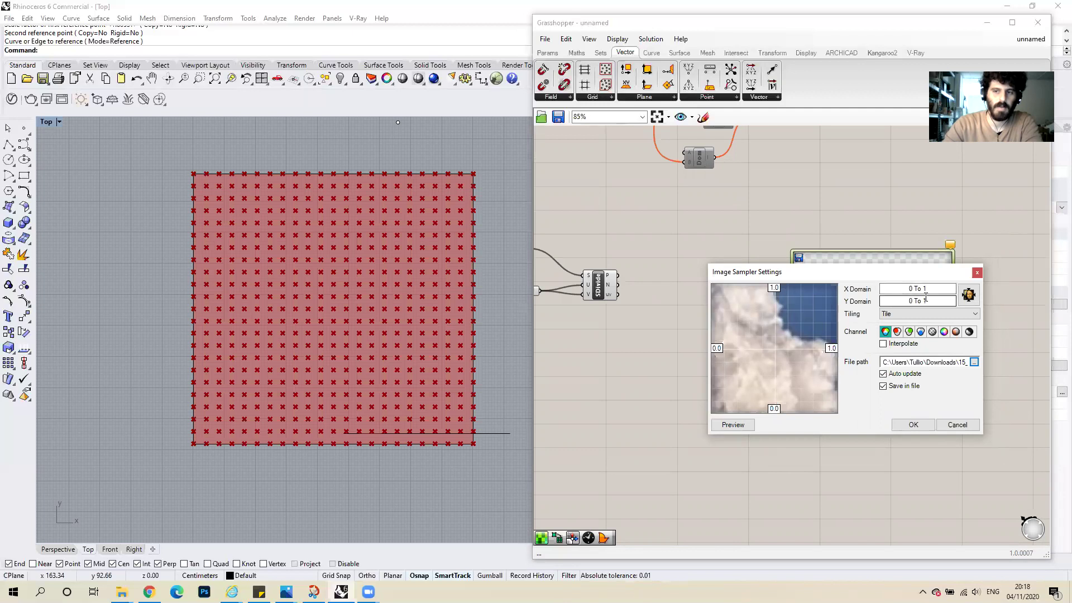
Set both the X and Y domains of the Image Sampler to 0 To 100 and accept the settings.
click(928, 289)
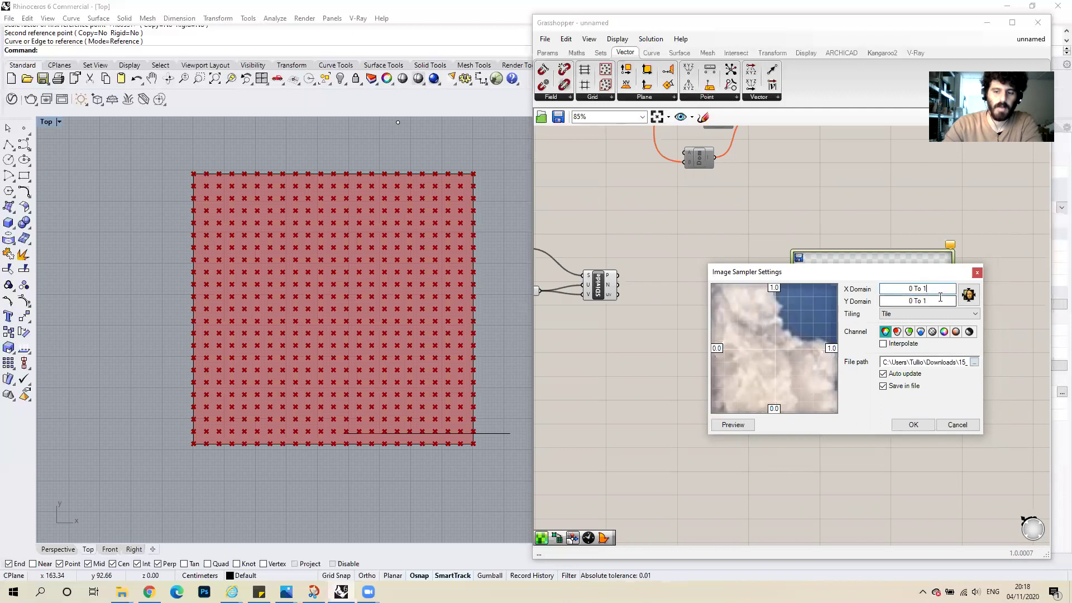
text(00)
click(931, 301)
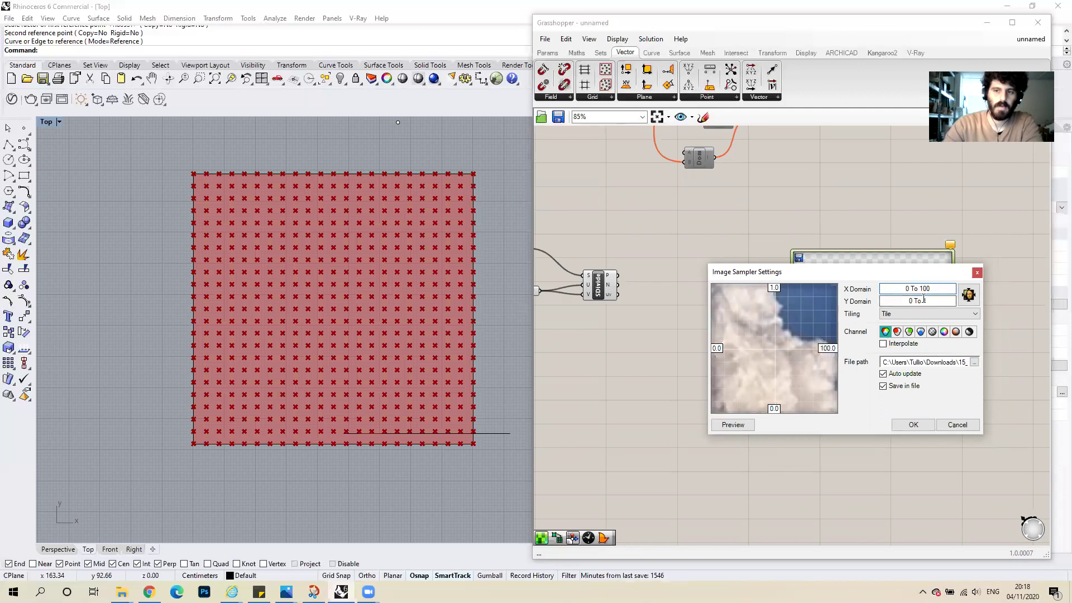
text(00)
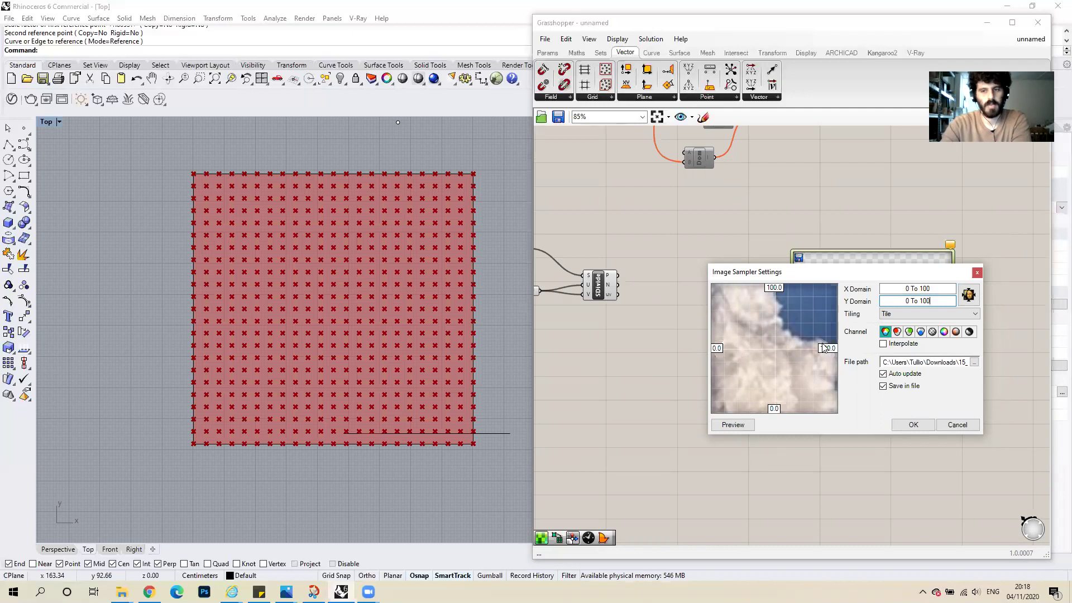
click(909, 427)
Add a Series component to the canvas and place it just below Divide Surface.
scroll(882, 309, down, 4)
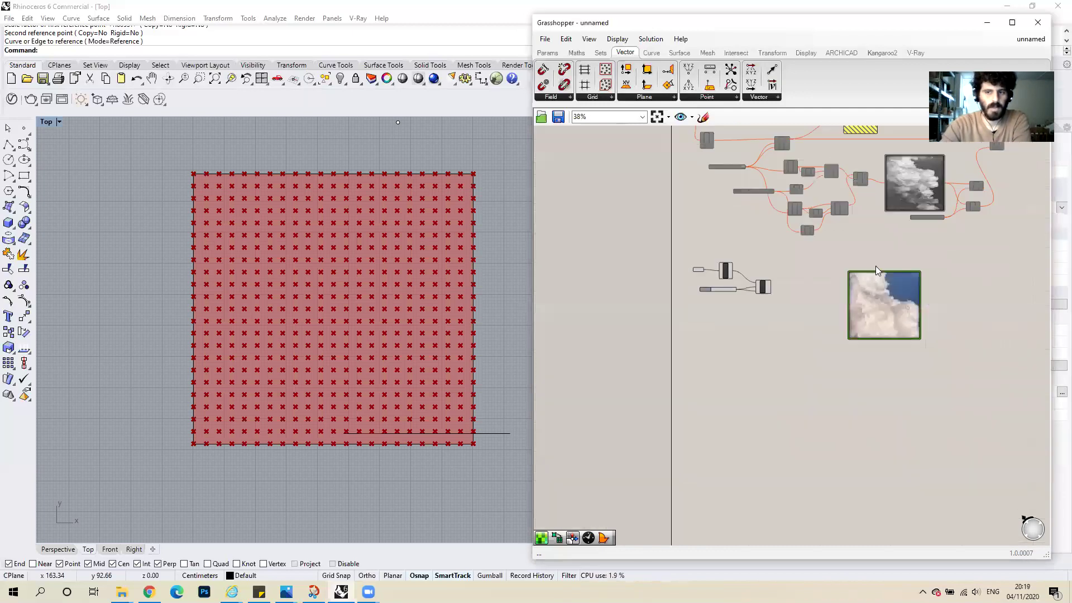
scroll(892, 332, up, 3)
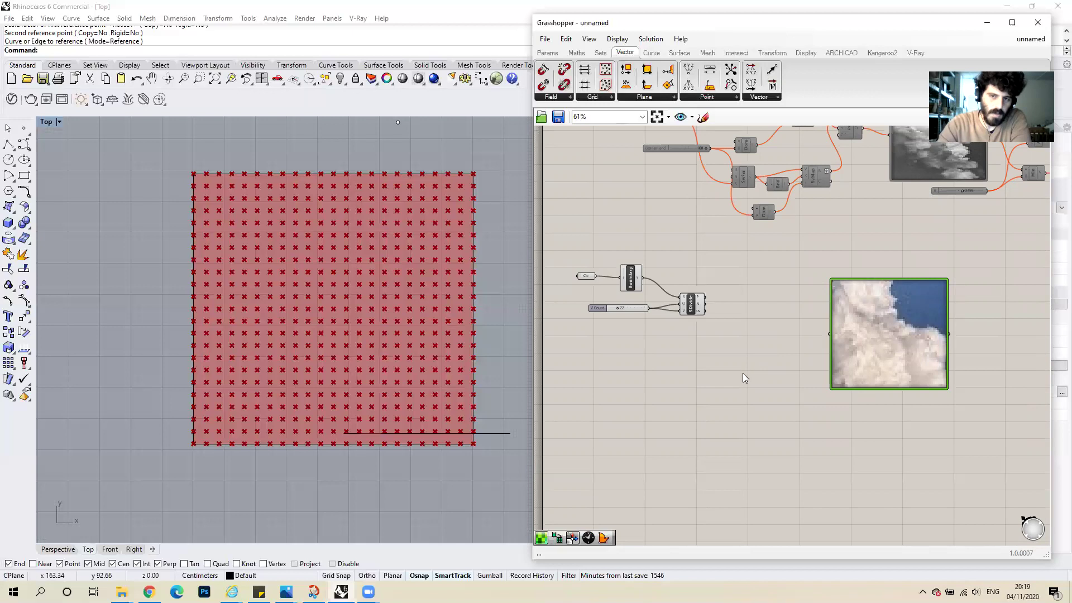
scroll(688, 334, up, 2)
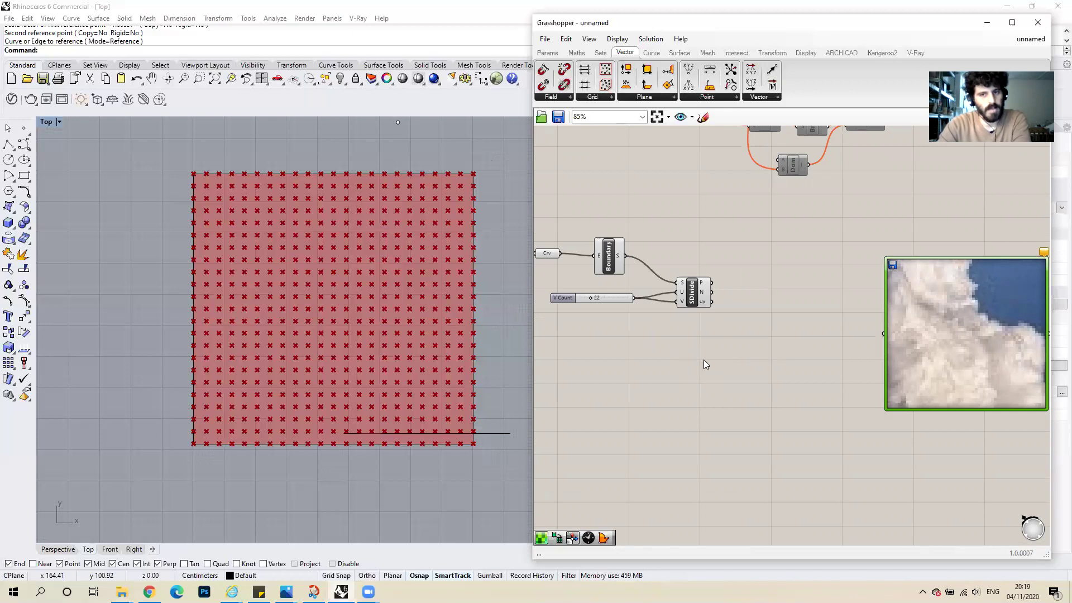
scroll(704, 360, down, 3)
scroll(689, 341, up, 3)
double_click(681, 425)
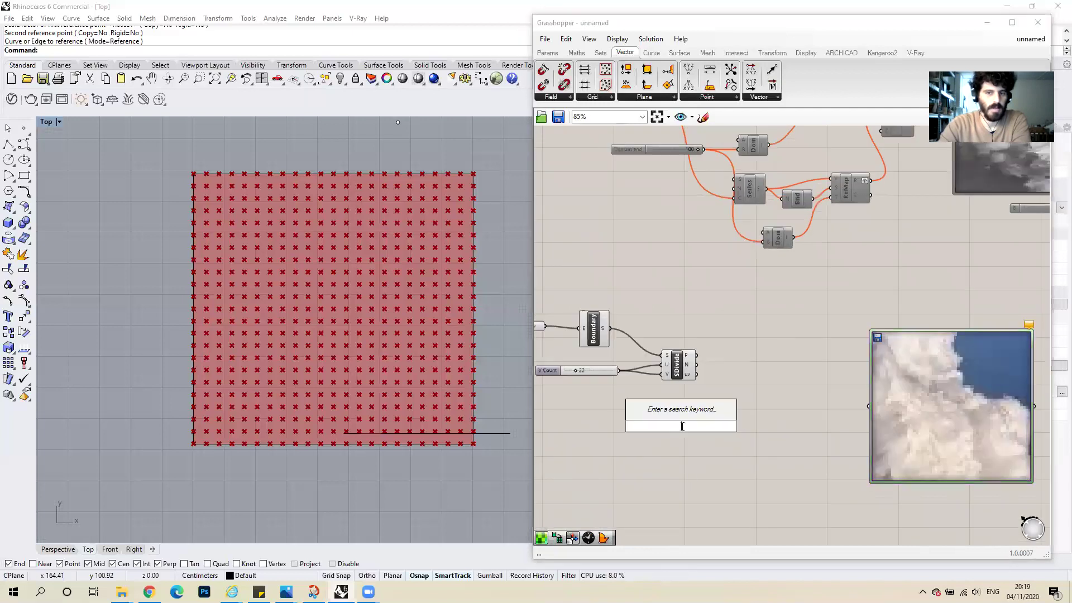
text(serie)
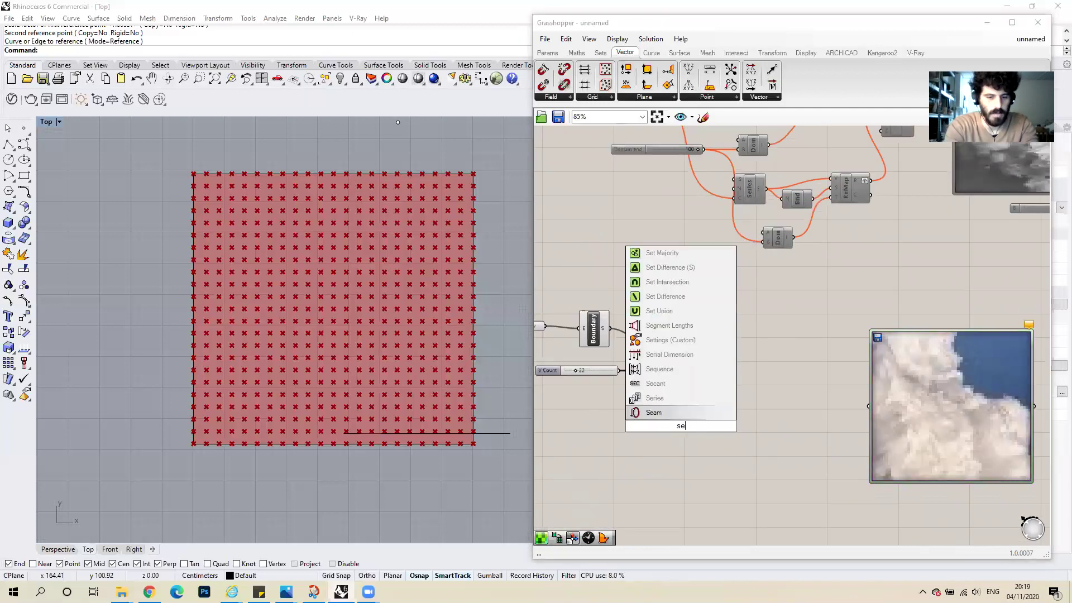
key(Return)
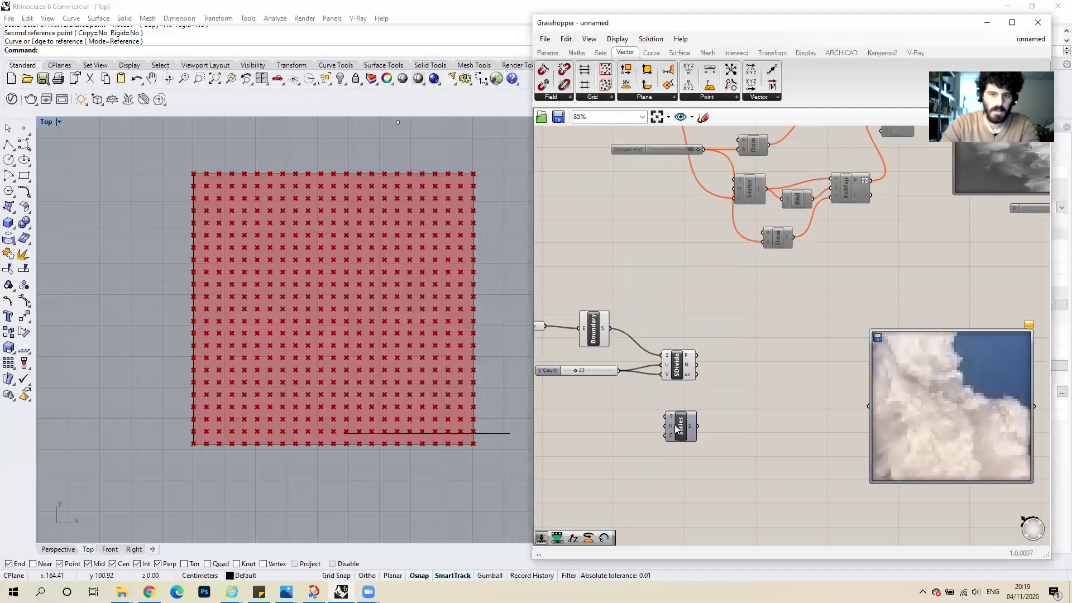
drag(682, 429, 703, 441)
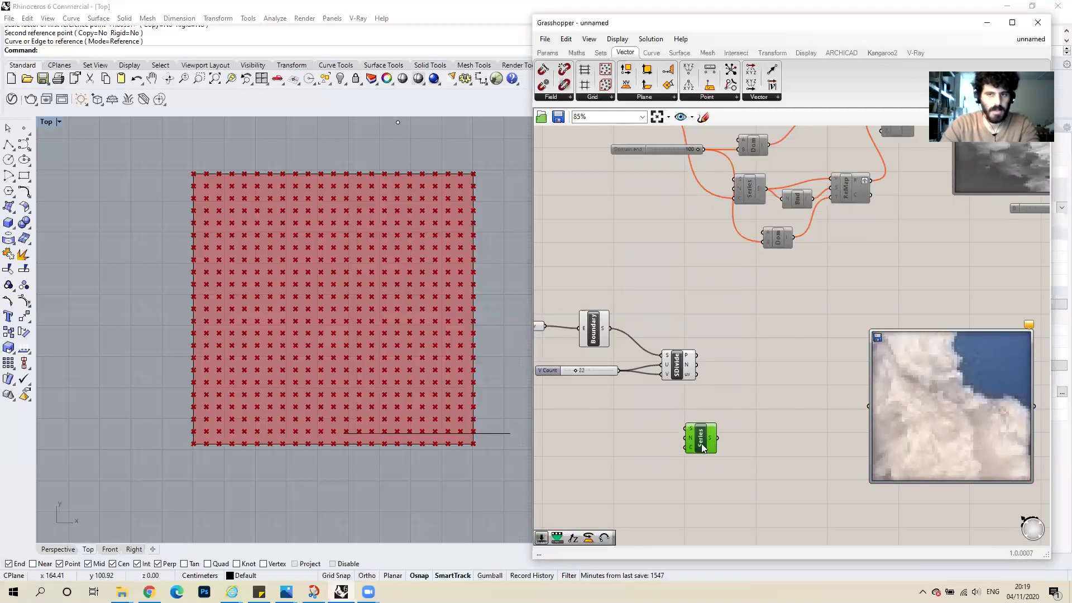
Wire the Divide Surface count slider into the Series component's C input and move Series slightly closer to Divide Surface.
scroll(711, 388, down, 1)
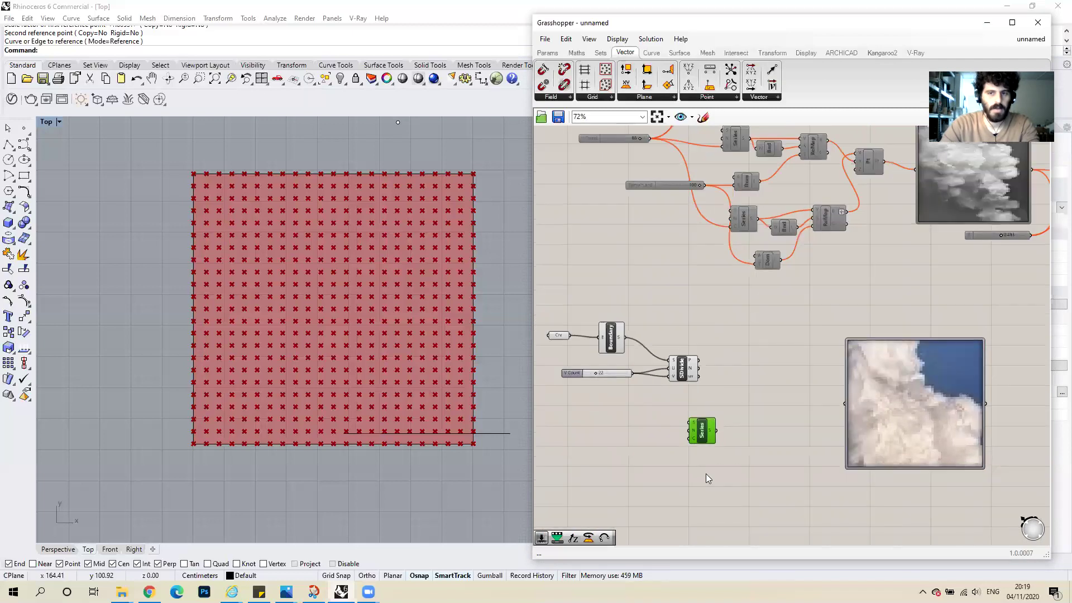
click(599, 431)
scroll(631, 419, up, 3)
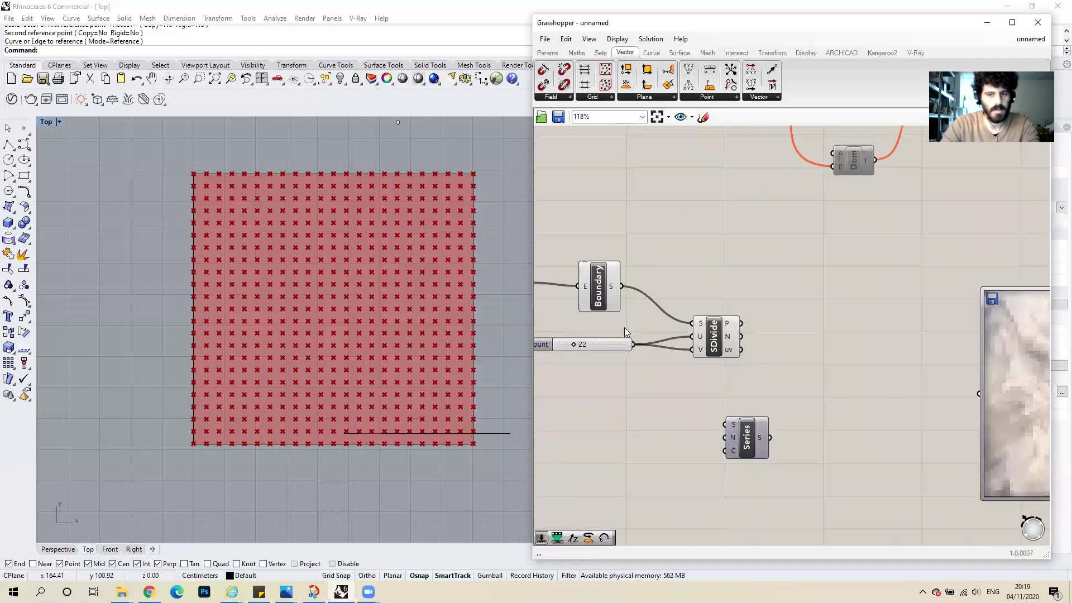
drag(630, 344, 650, 411)
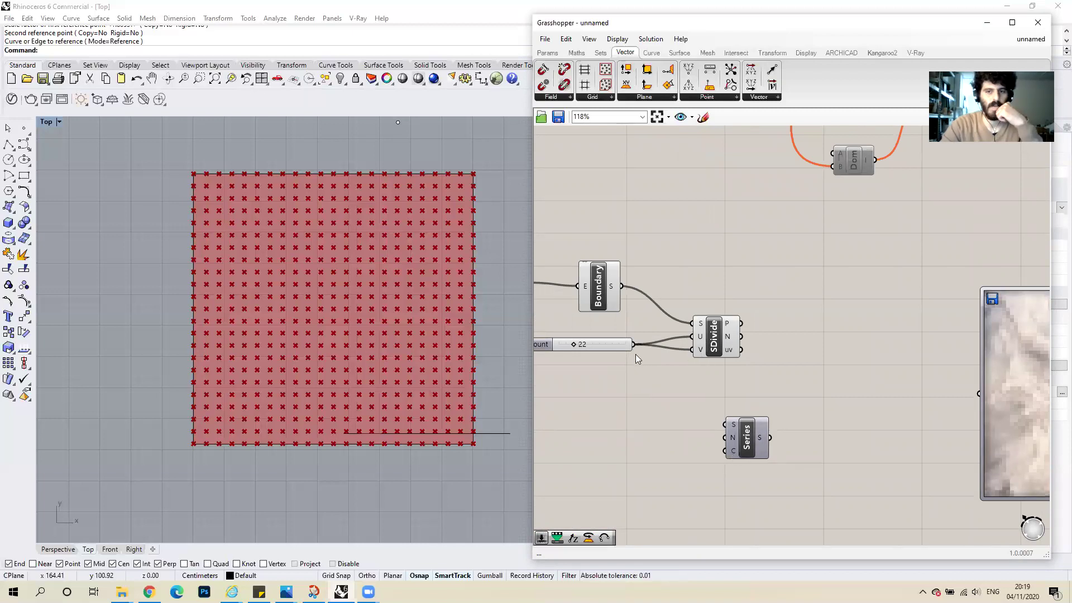
drag(632, 344, 725, 451)
drag(766, 441, 750, 432)
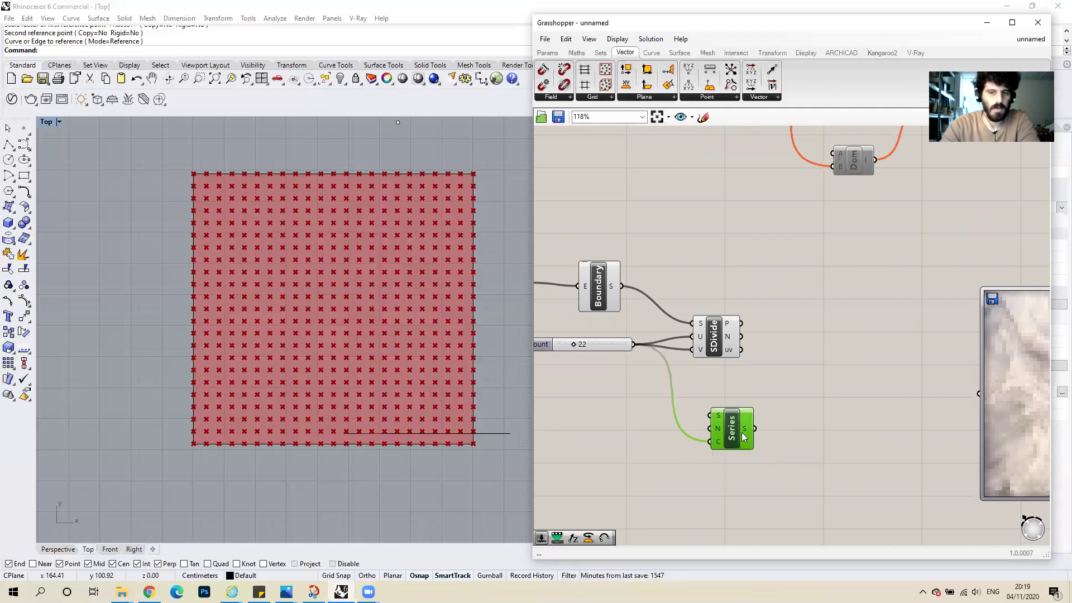
mouse_move(746, 432)
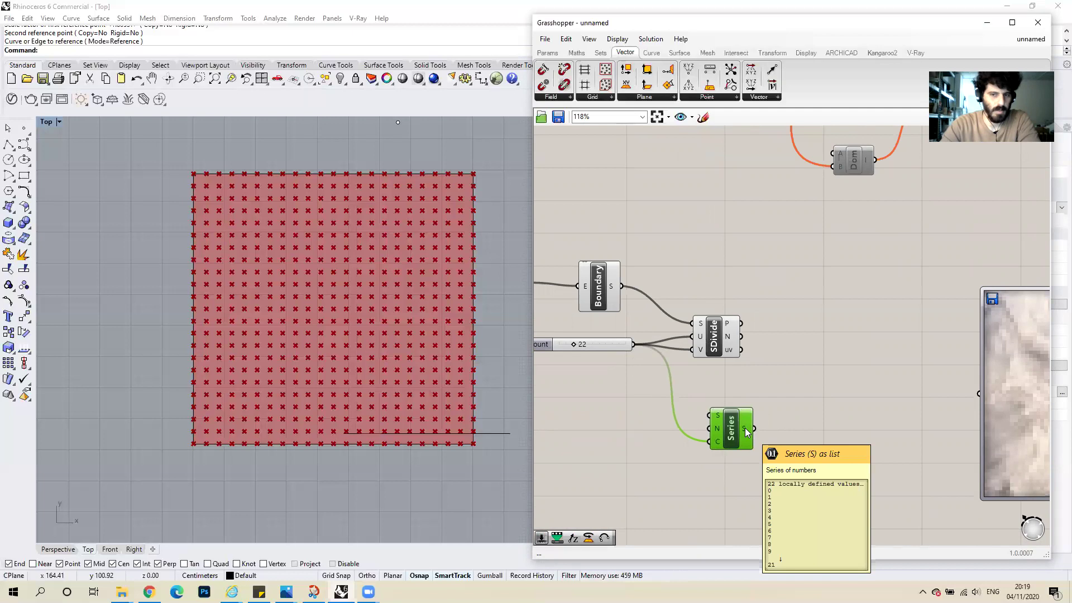
Add a Construct Domain component below the Series component.
scroll(712, 361, down, 3)
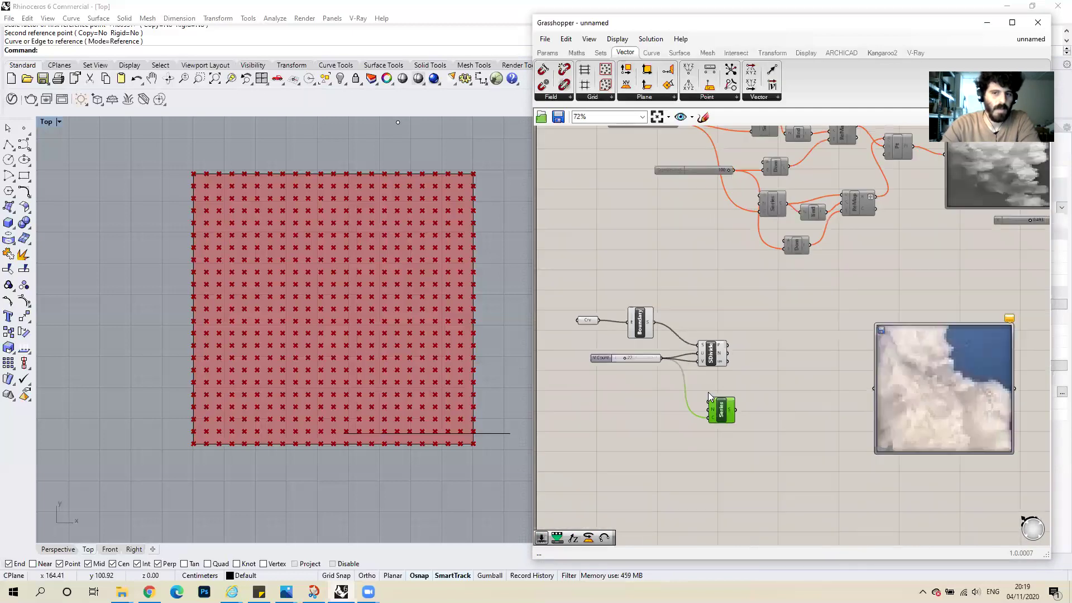
scroll(680, 450, up, 3)
scroll(688, 343, down, 1)
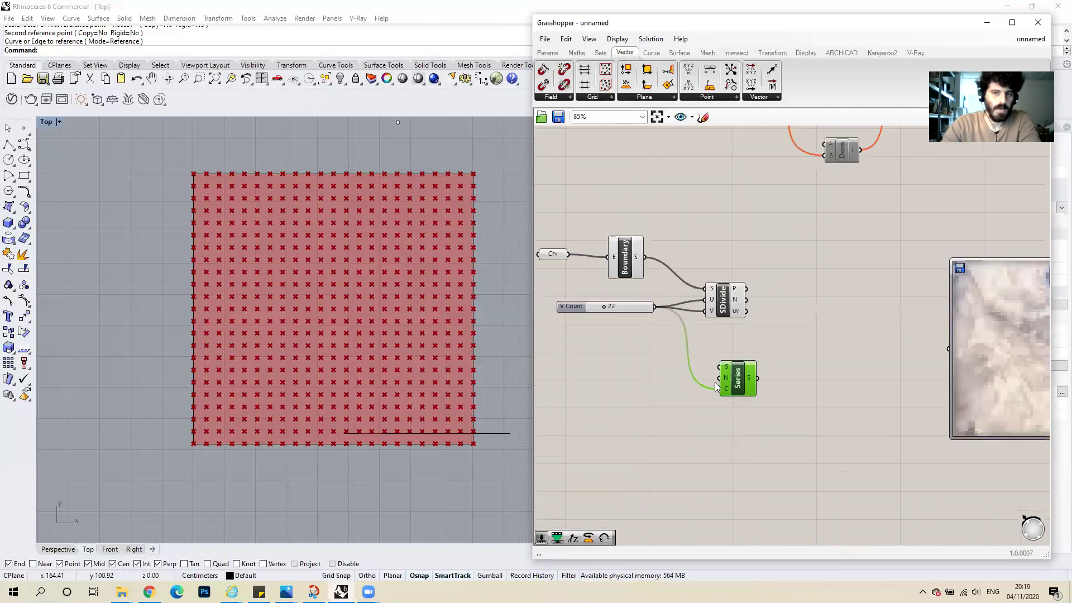
scroll(710, 385, down, 2)
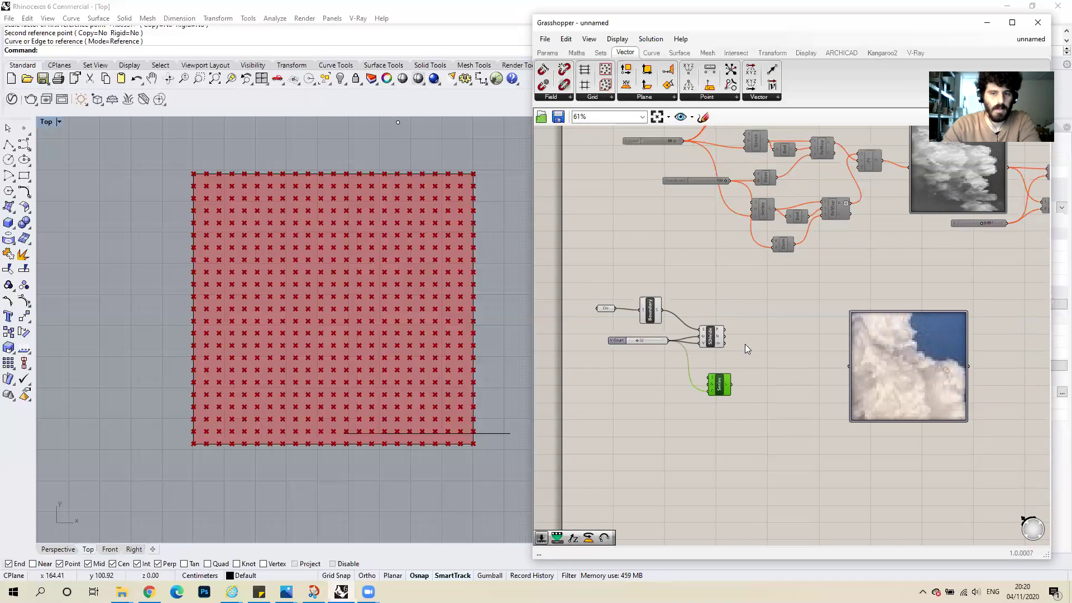
scroll(734, 355, up, 2)
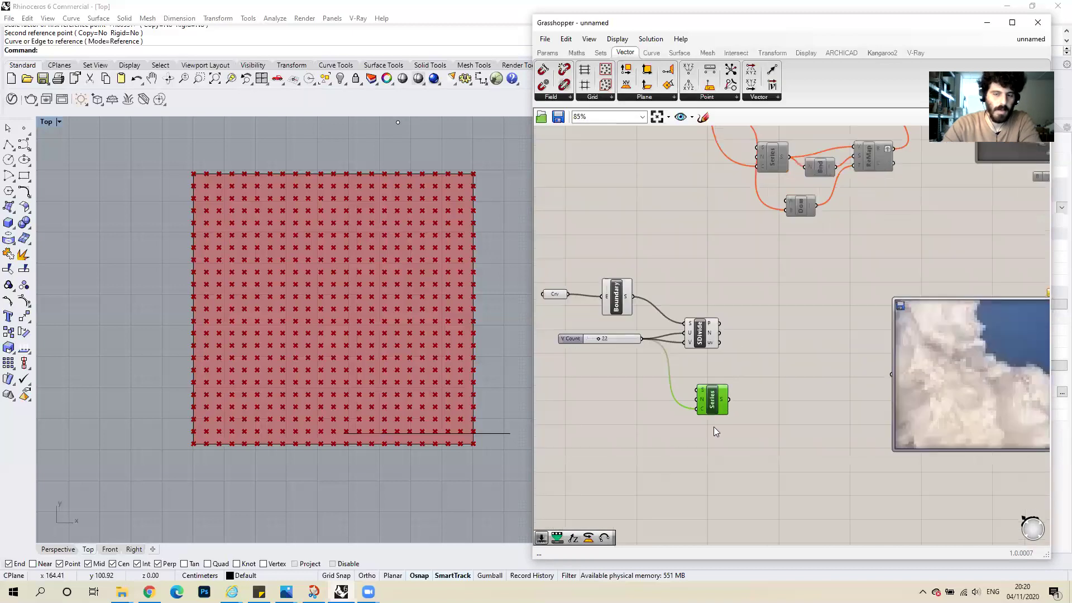
double_click(683, 442)
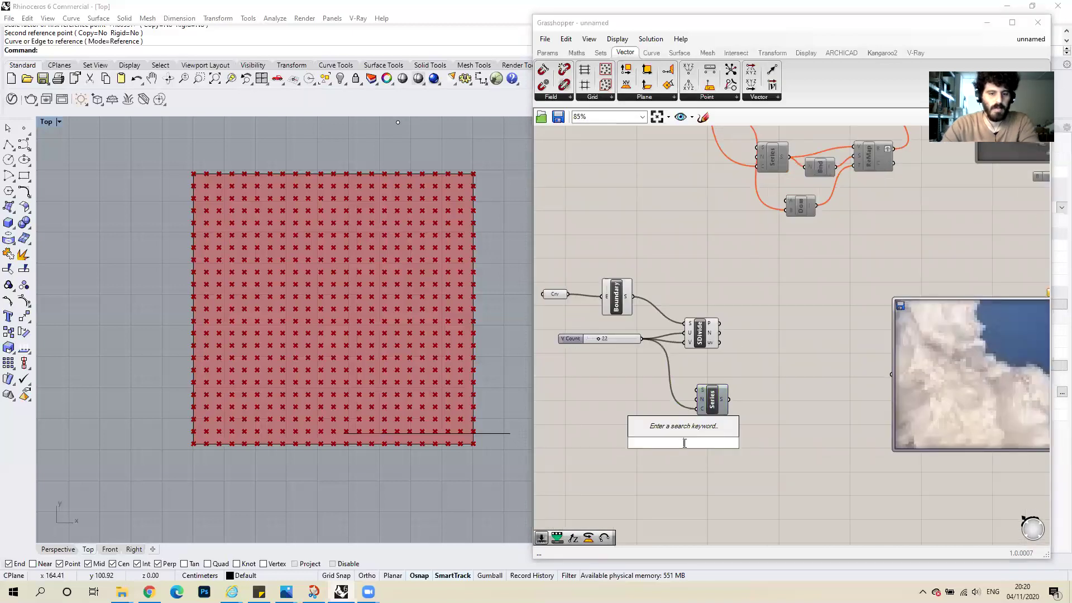
text(doma)
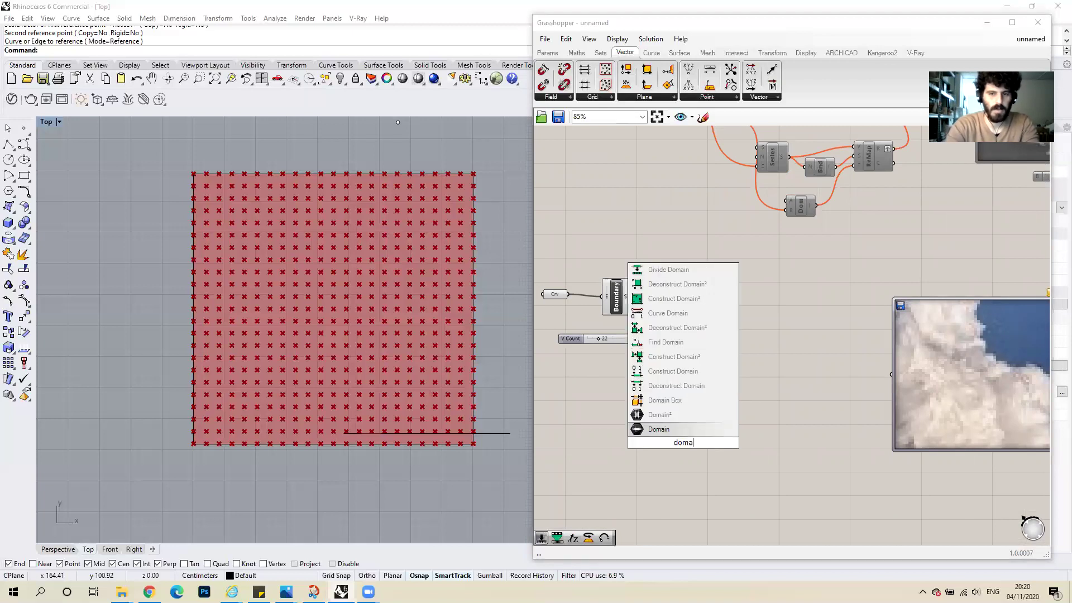
key(BackSpace)
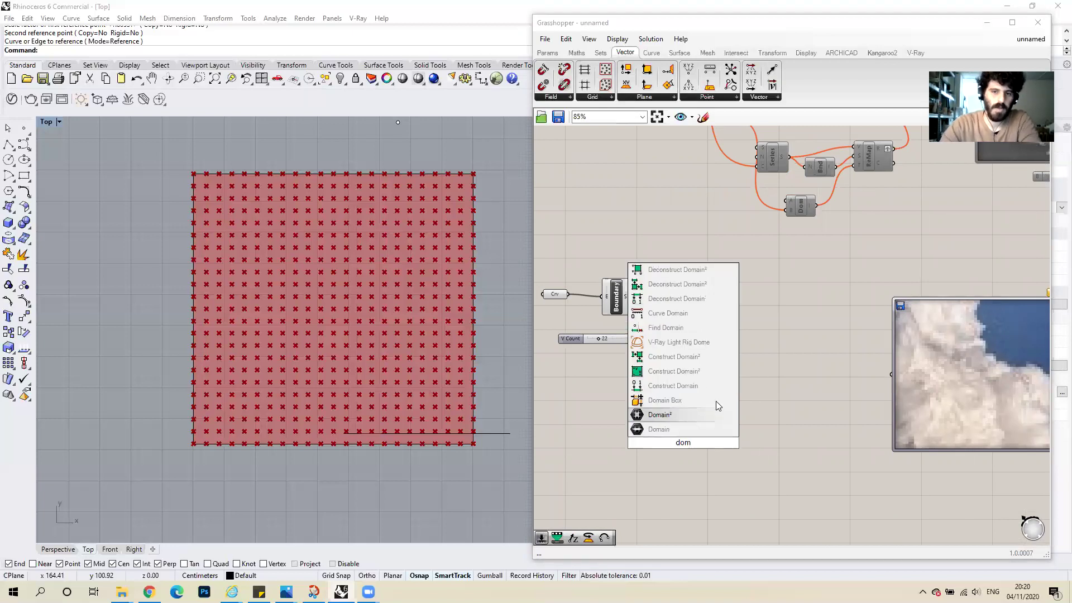
click(680, 386)
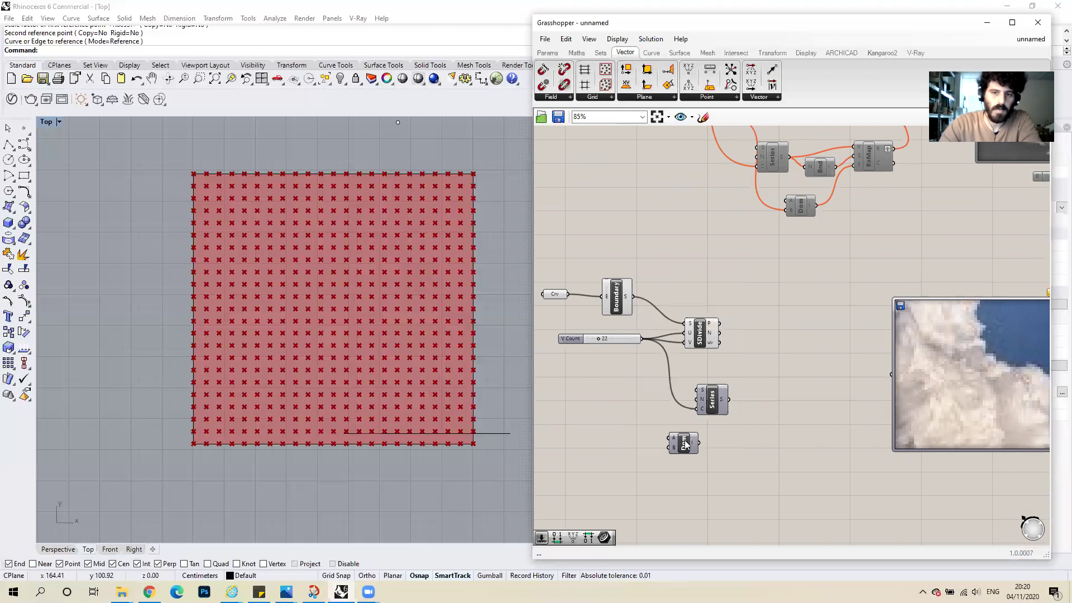
Check the Image Sampler's domain settings, then add a number slider set to 100 and wire it into Construct Domain's B input.
double_click(952, 364)
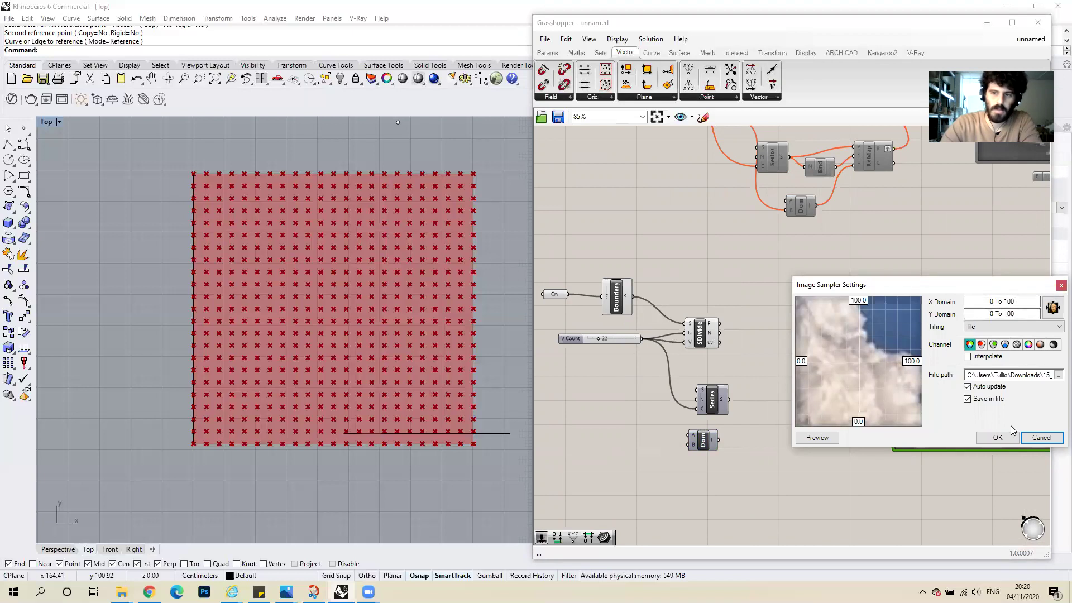
click(997, 437)
double_click(627, 447)
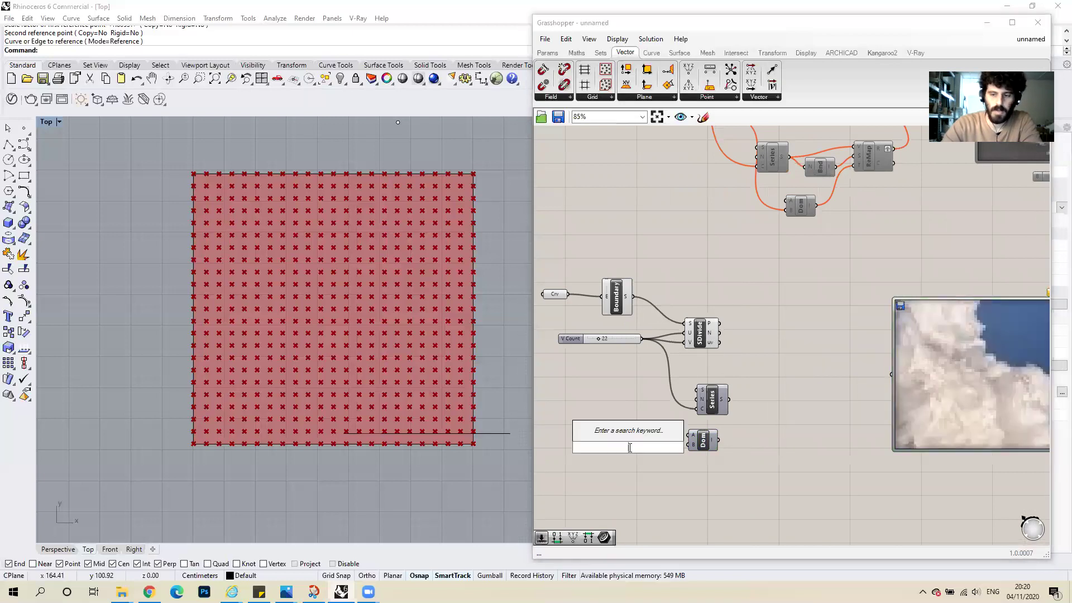
text(100)
key(Return)
drag(633, 450, 593, 448)
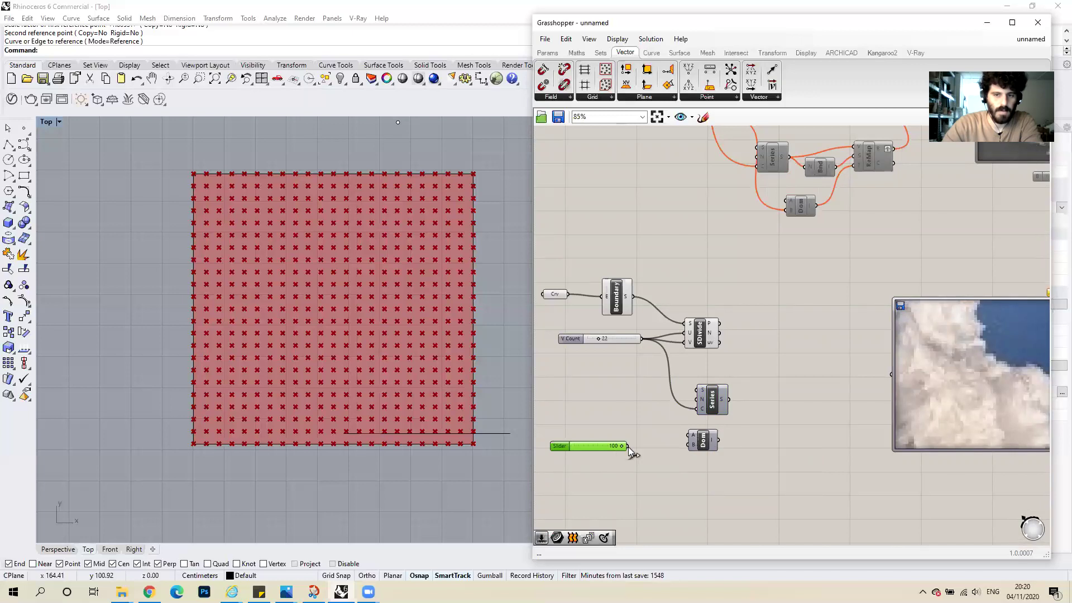
drag(644, 445, 688, 445)
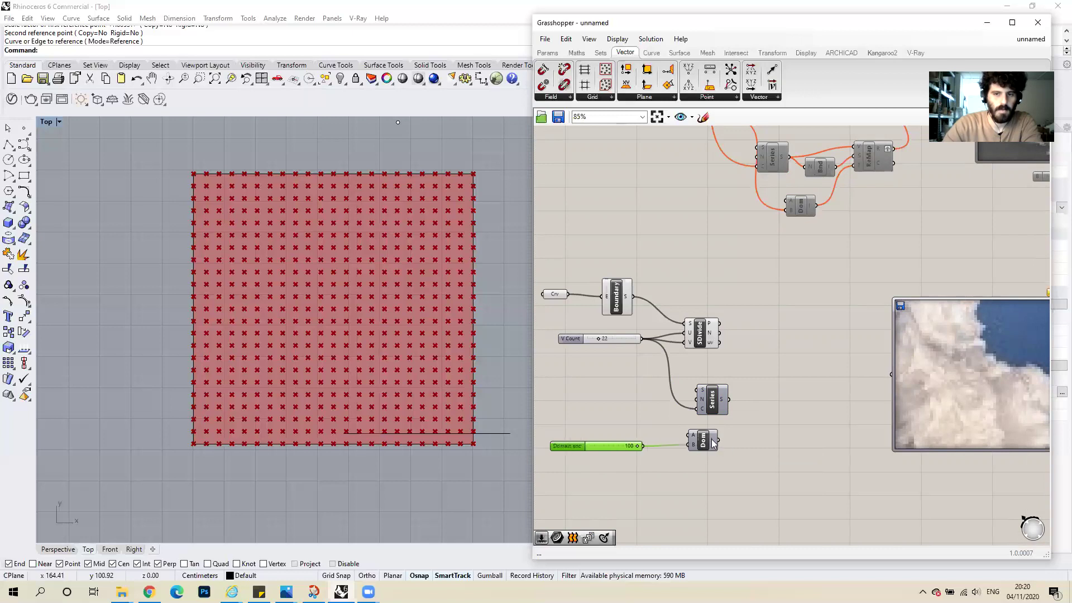
mouse_move(713, 444)
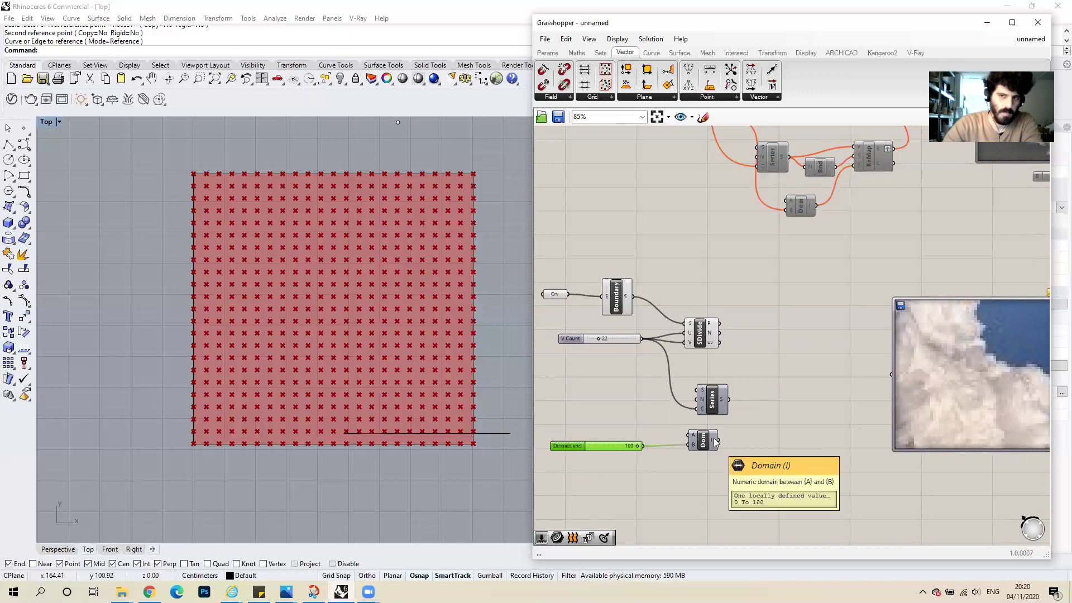
Add a Remap Numbers component beyond Series, wiring the Series output into its V input and the constructed domain into its T input.
double_click(773, 414)
text(remap)
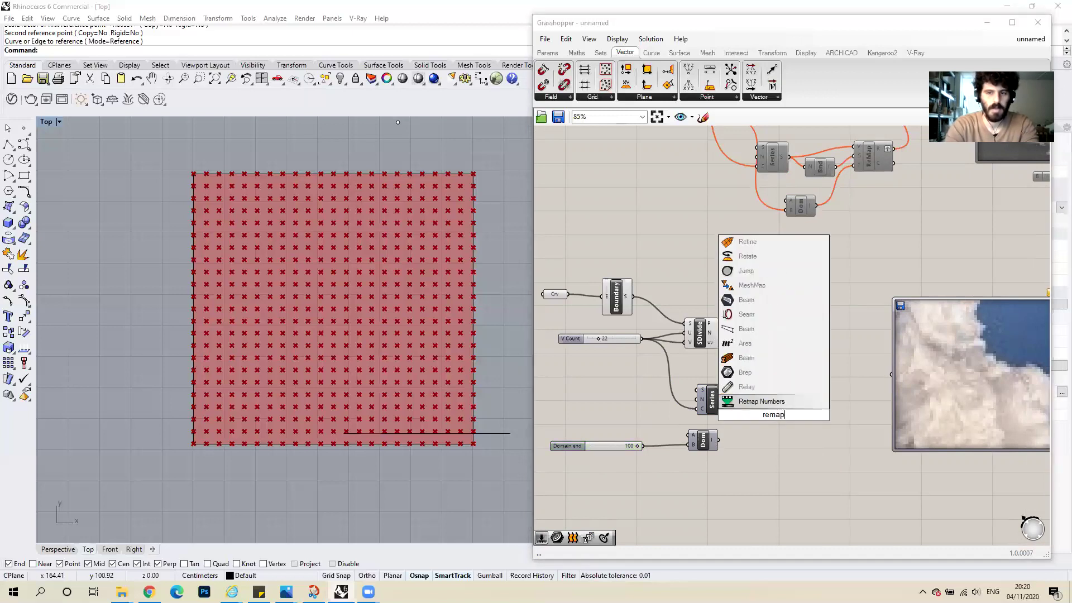
click(734, 402)
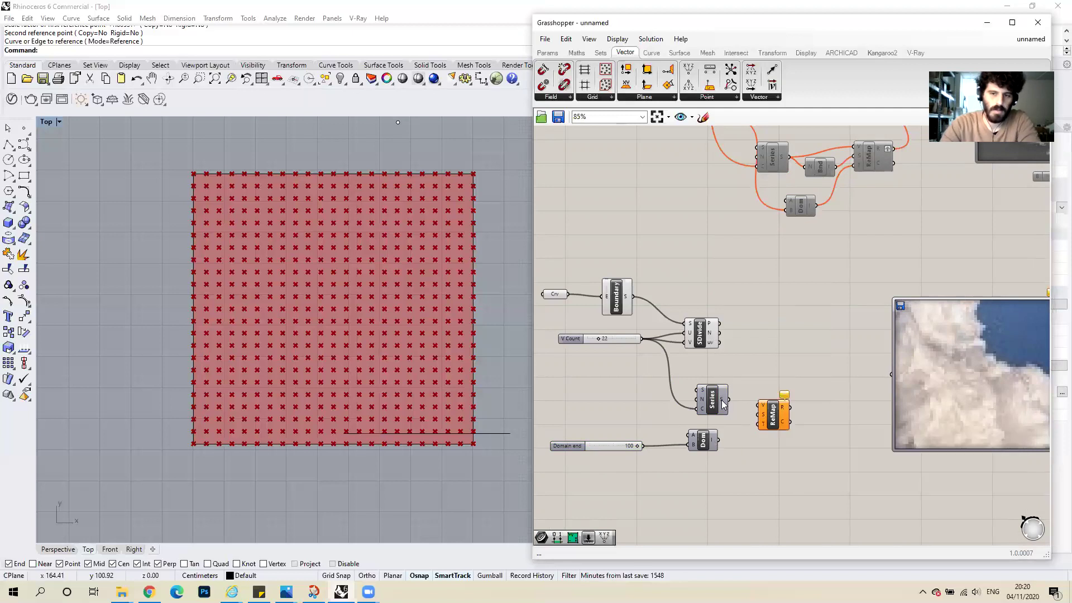
drag(724, 400, 802, 415)
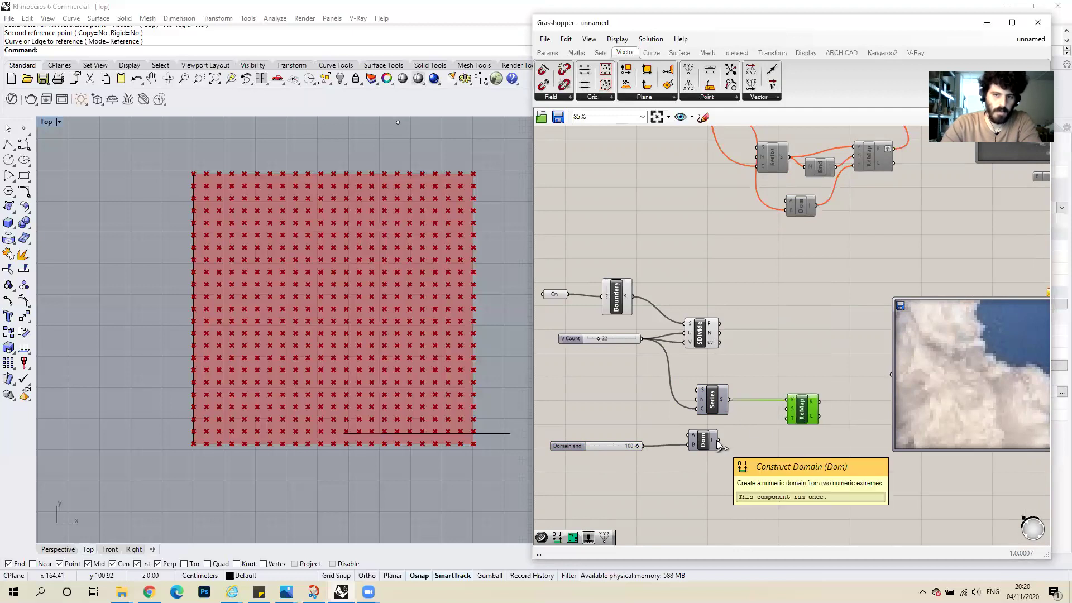
drag(717, 440, 784, 425)
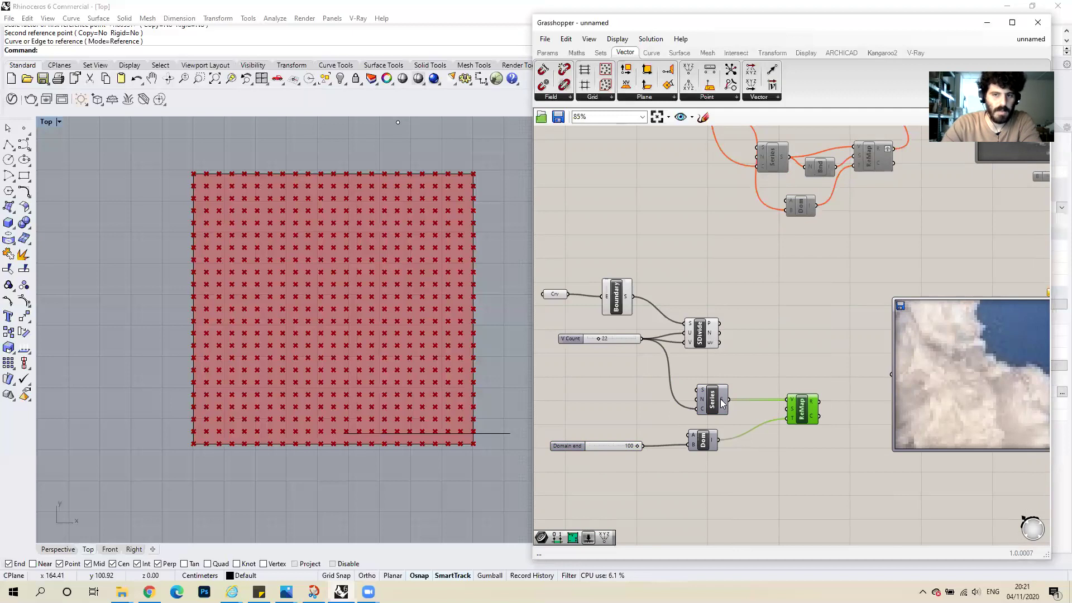
Add a Bounds component after Series, wiring the Series output into it and its output into Remap Numbers' S input.
mouse_move(721, 403)
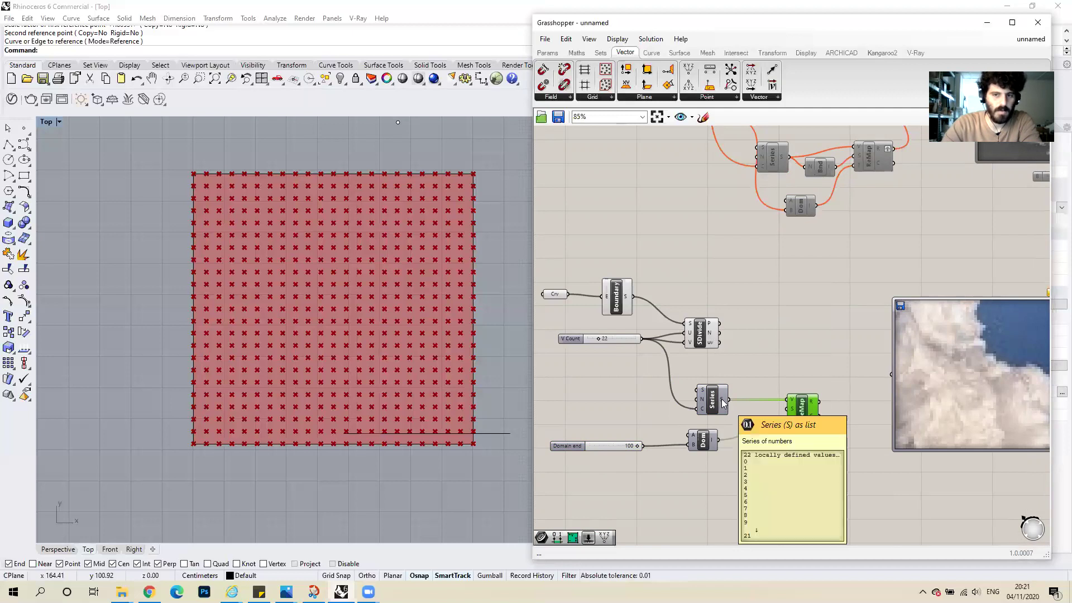
double_click(754, 414)
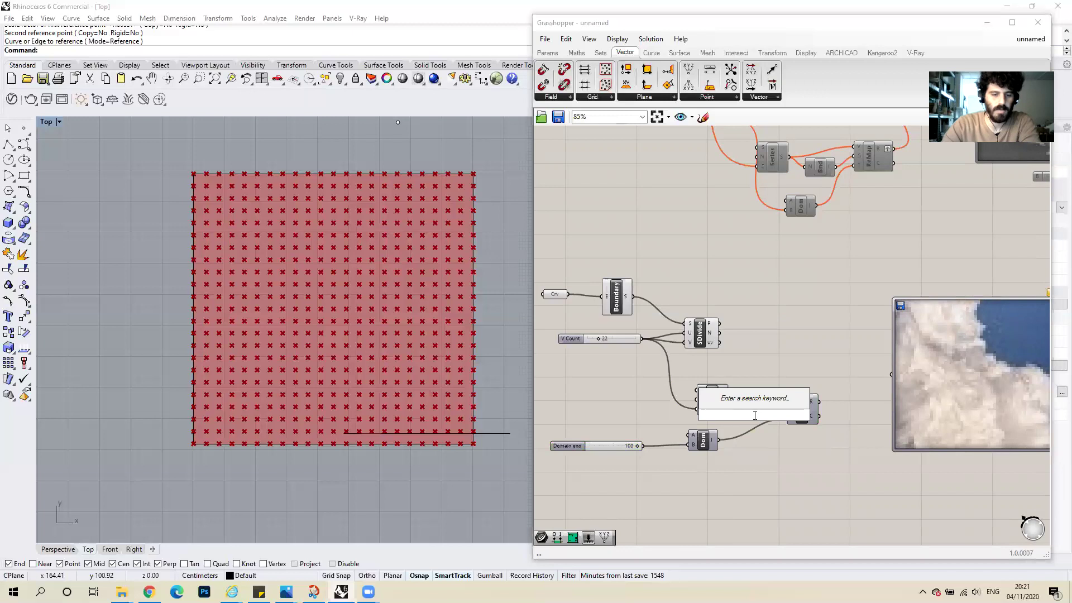
text(bou)
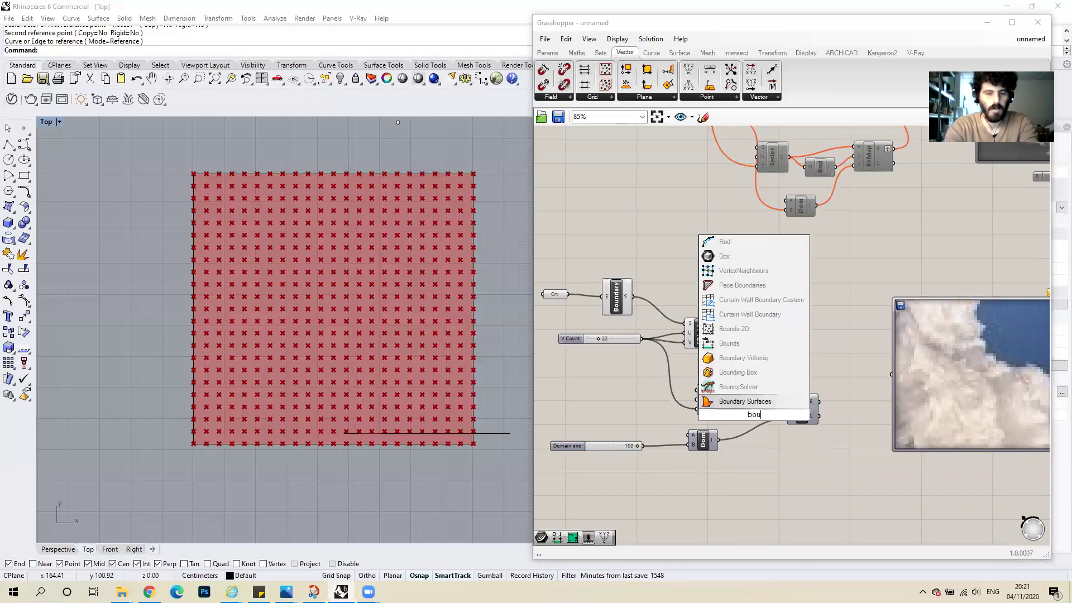
text(nd)
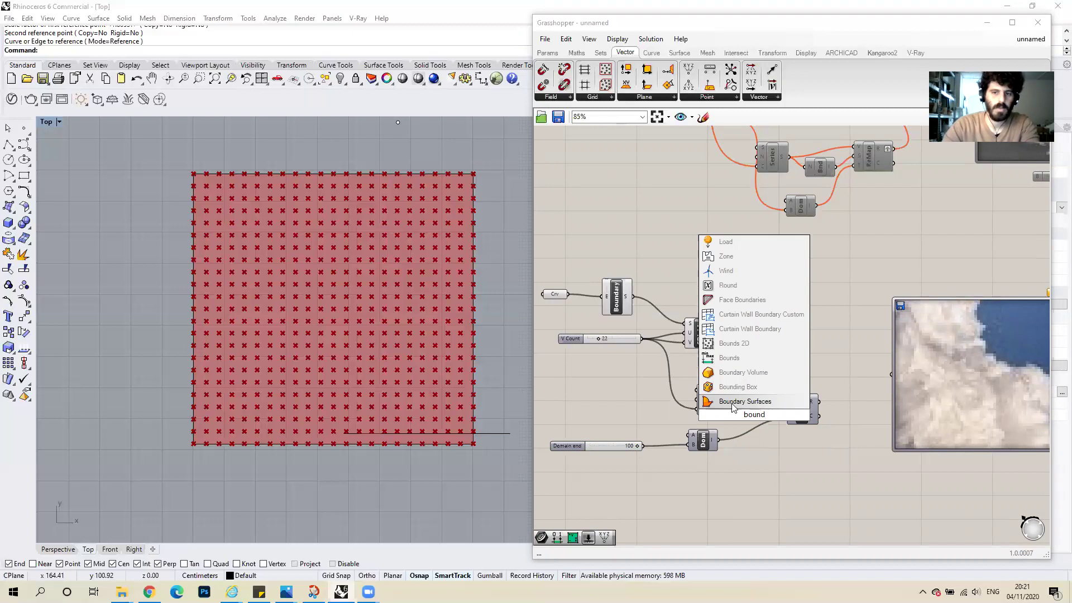
click(730, 358)
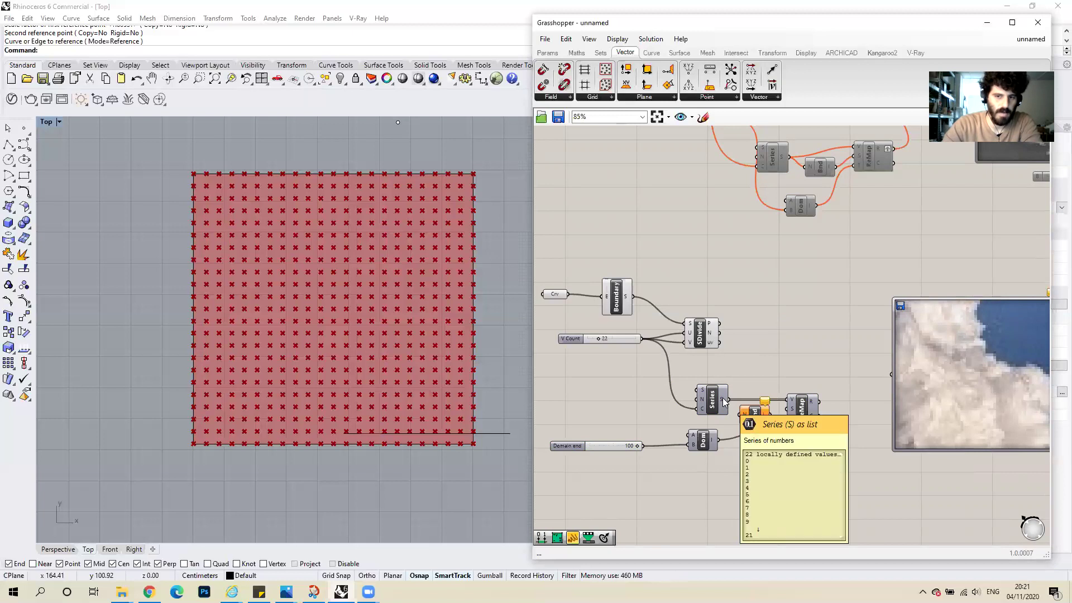
drag(724, 401, 744, 414)
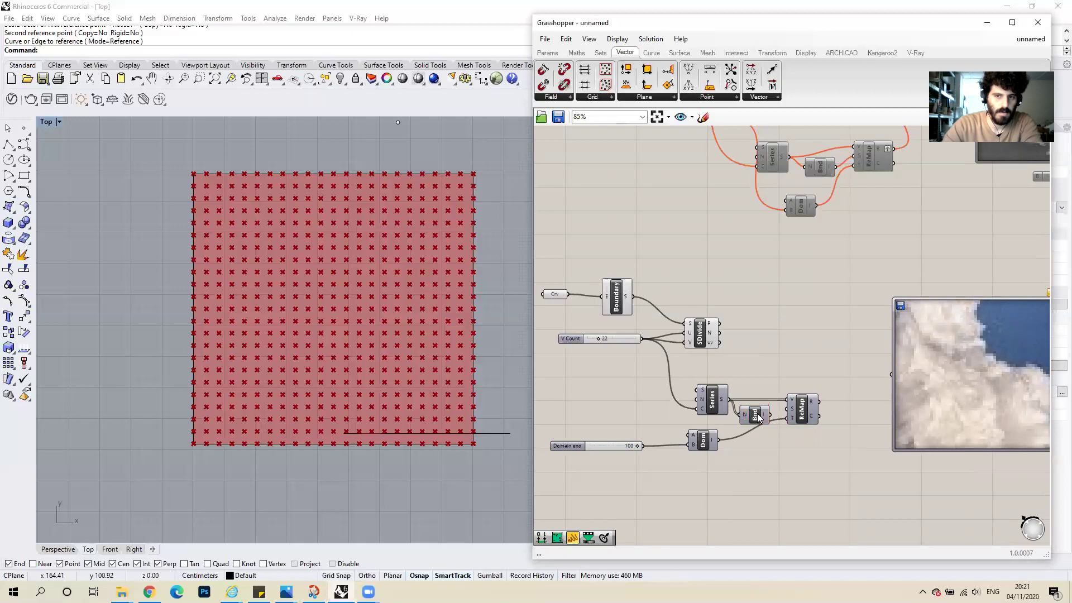
mouse_move(767, 417)
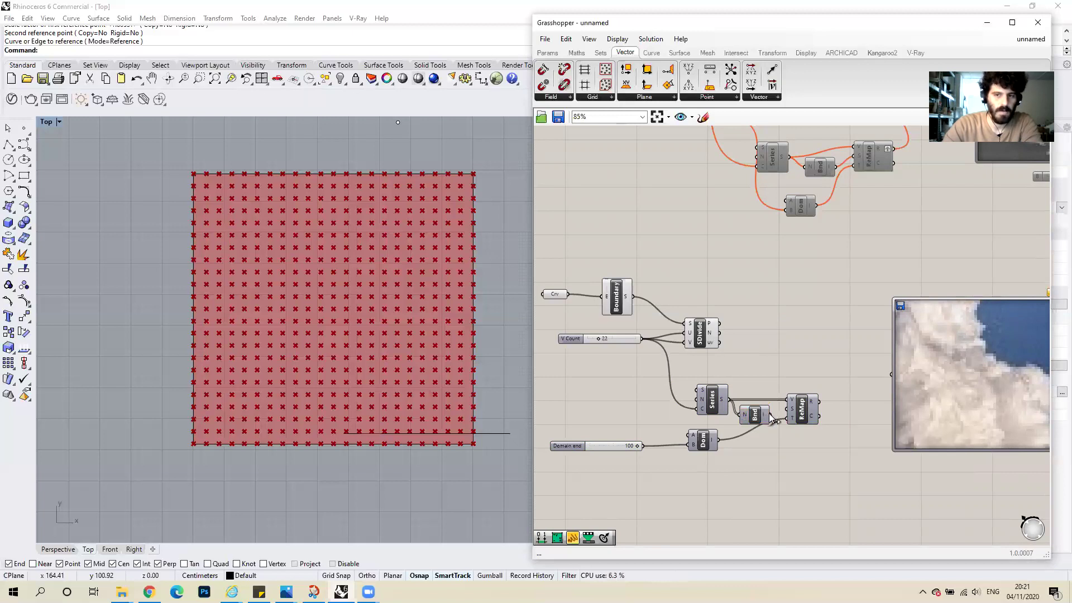
click(804, 413)
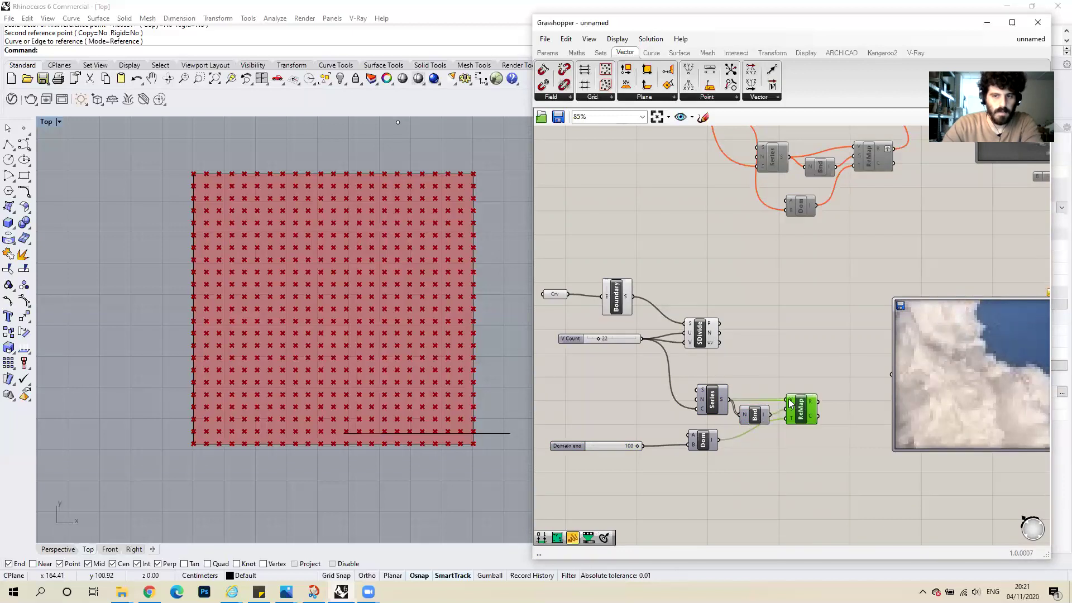
mouse_move(724, 401)
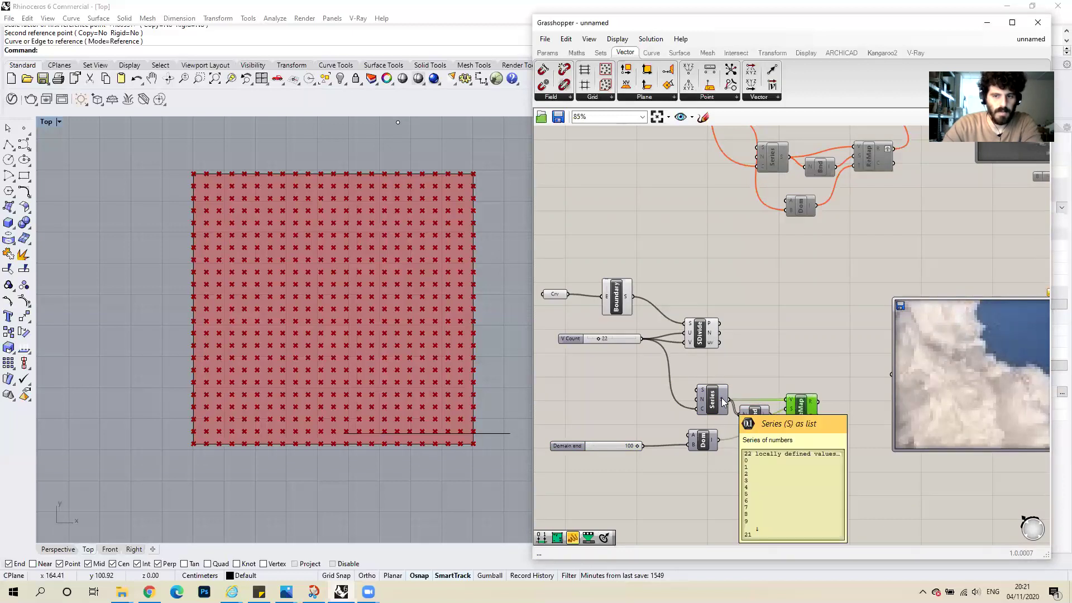
mouse_move(811, 408)
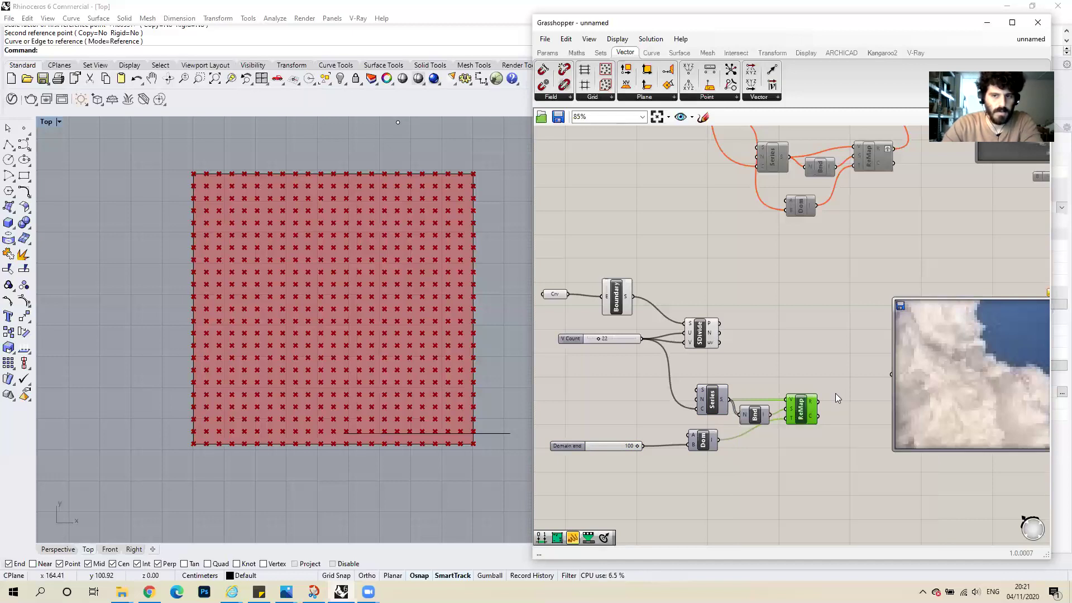
Duplicate the Series, Bounds, Construct Domain, Remap Numbers and domain slider group directly below the original.
drag(843, 377, 559, 473)
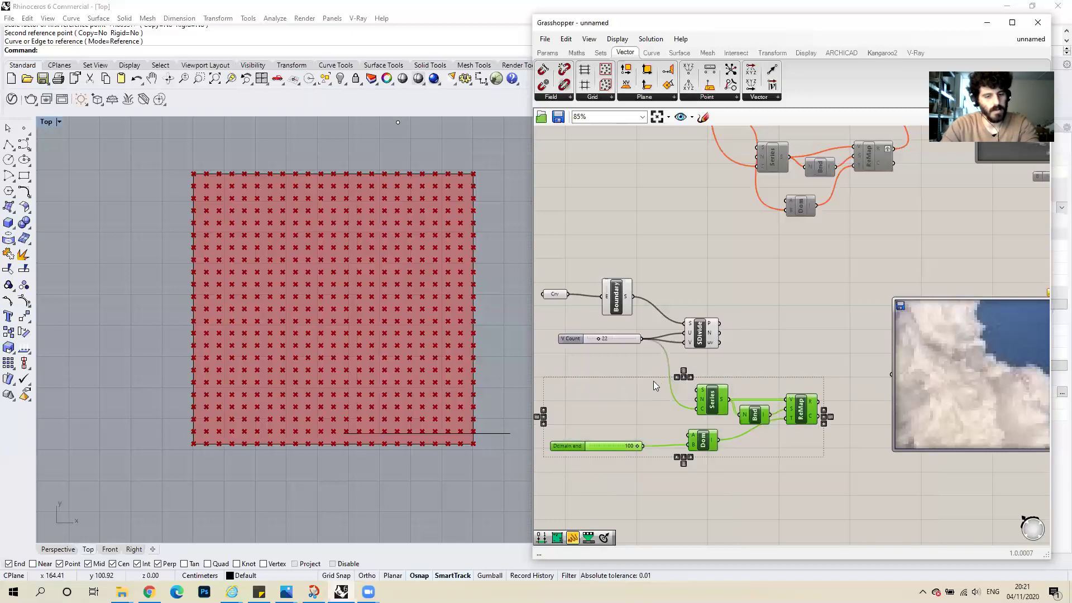
alt+drag(715, 407, 715, 486)
click(753, 329)
scroll(754, 328, down, 2)
scroll(699, 471, up, 3)
scroll(840, 391, down, 2)
drag(902, 340, 930, 341)
click(834, 329)
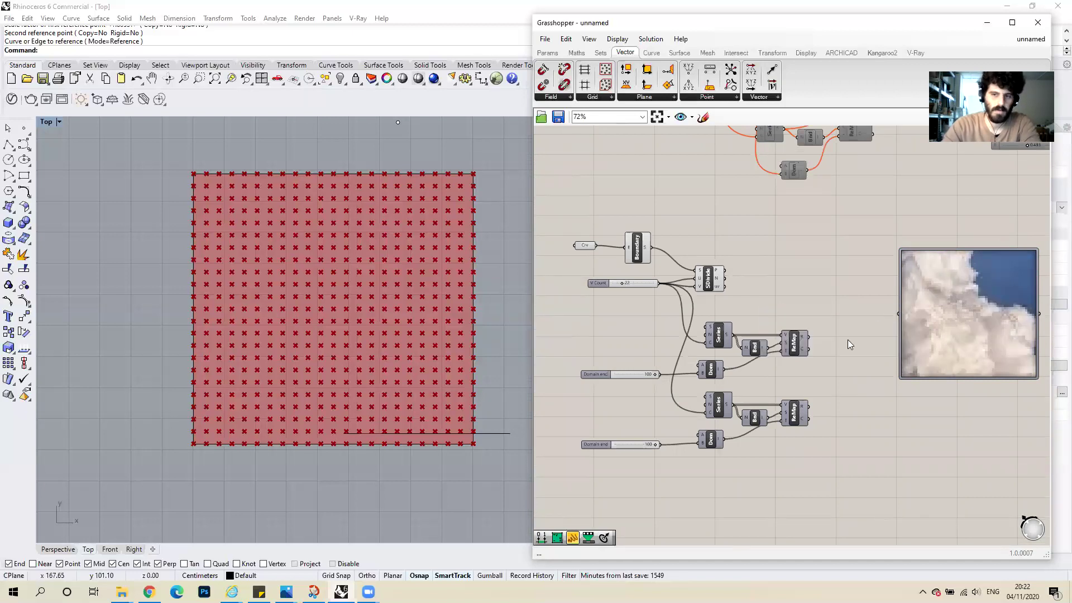
Add a Construct Point component between the Remap Numbers components and the Image Sampler.
double_click(840, 313)
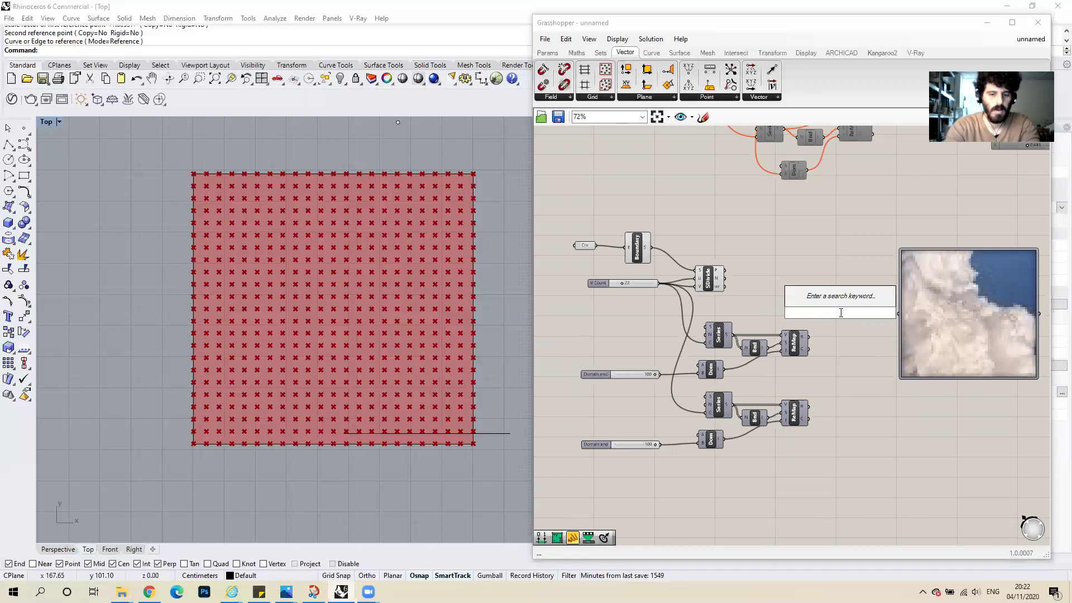
text(point)
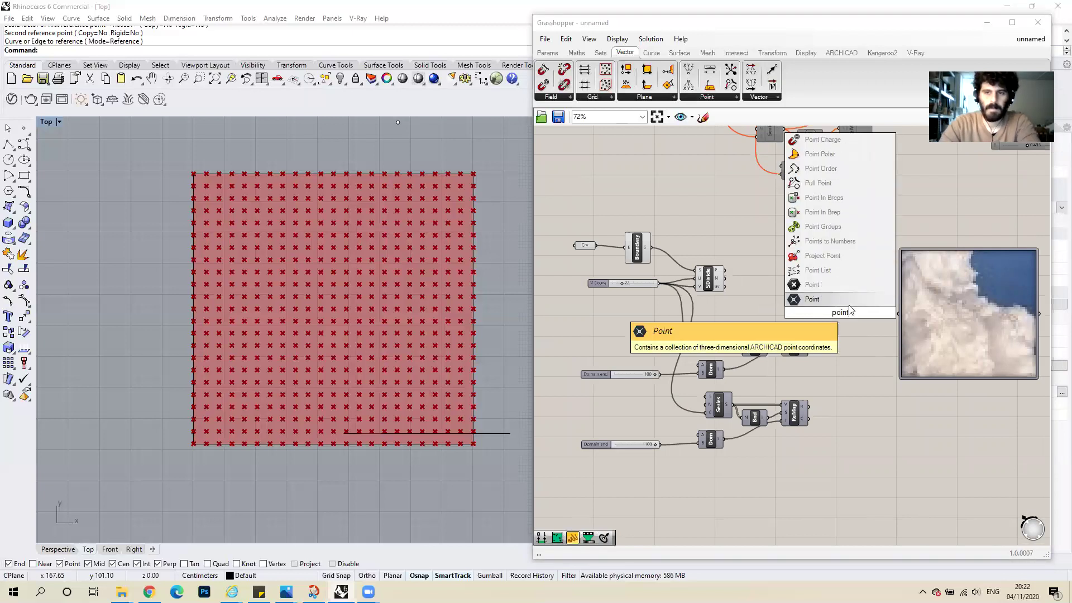
text( xy)
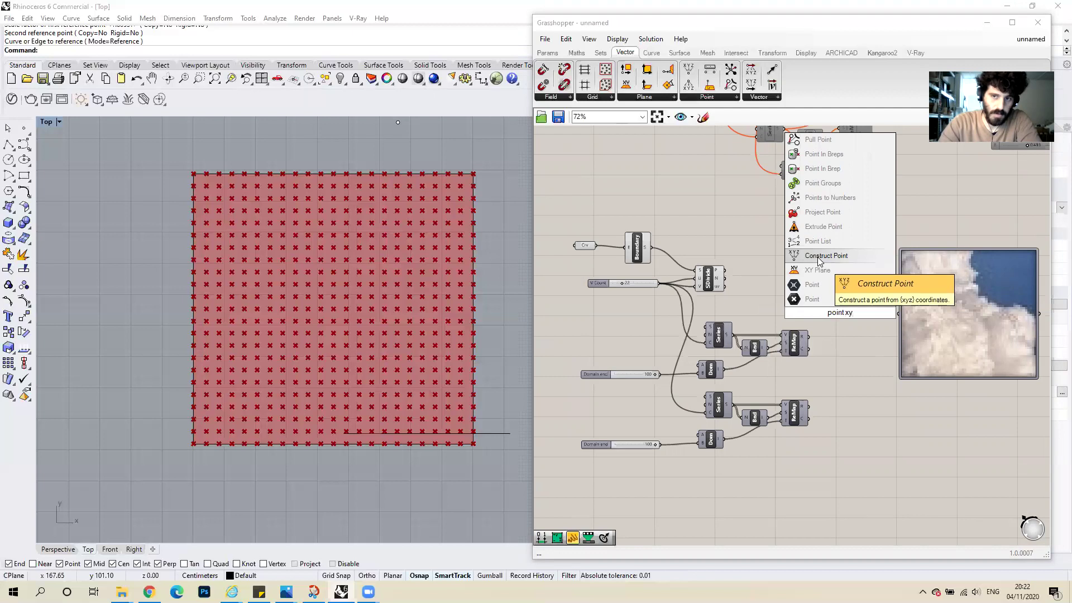
key(Return)
drag(841, 315, 849, 332)
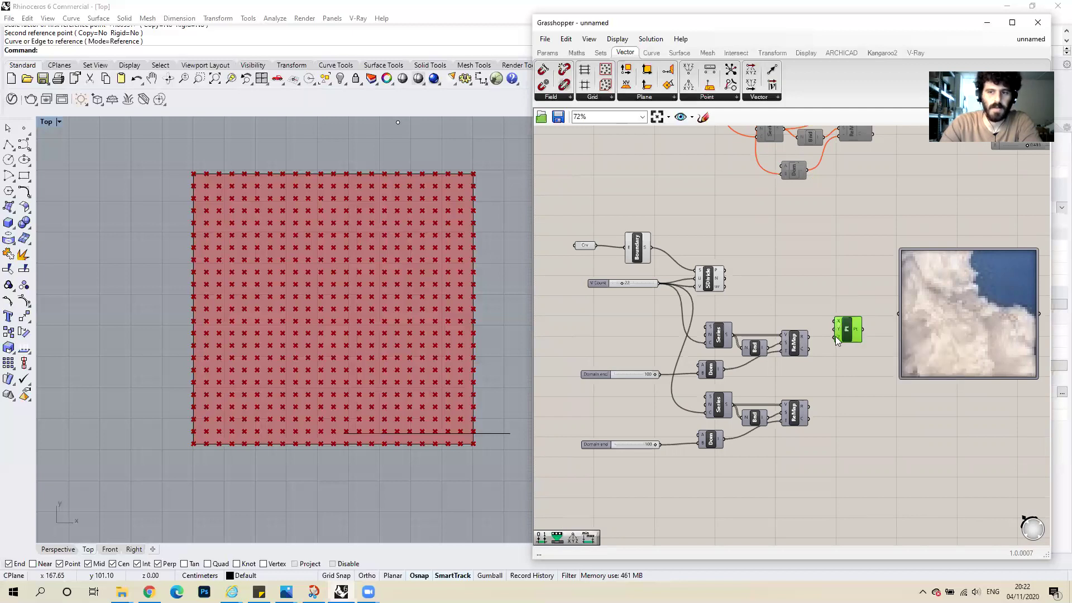
Wire the upper Remap Numbers' R output into Construct Point's X input and the lower one's R output into its Y input.
scroll(803, 338, up, 3)
mouse_move(804, 331)
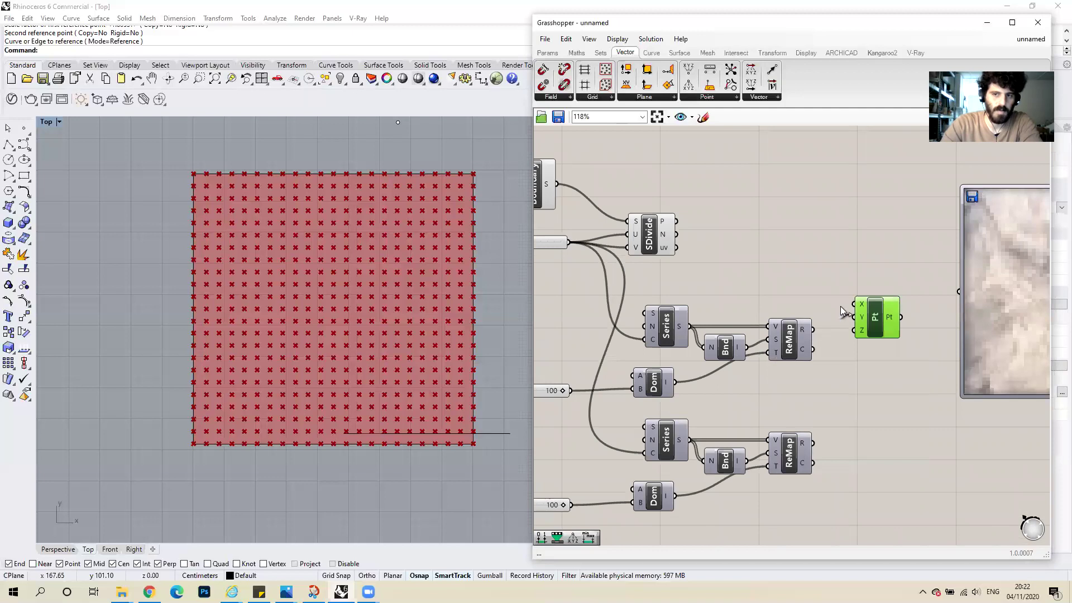
scroll(797, 242, down, 4)
scroll(812, 317, up, 3)
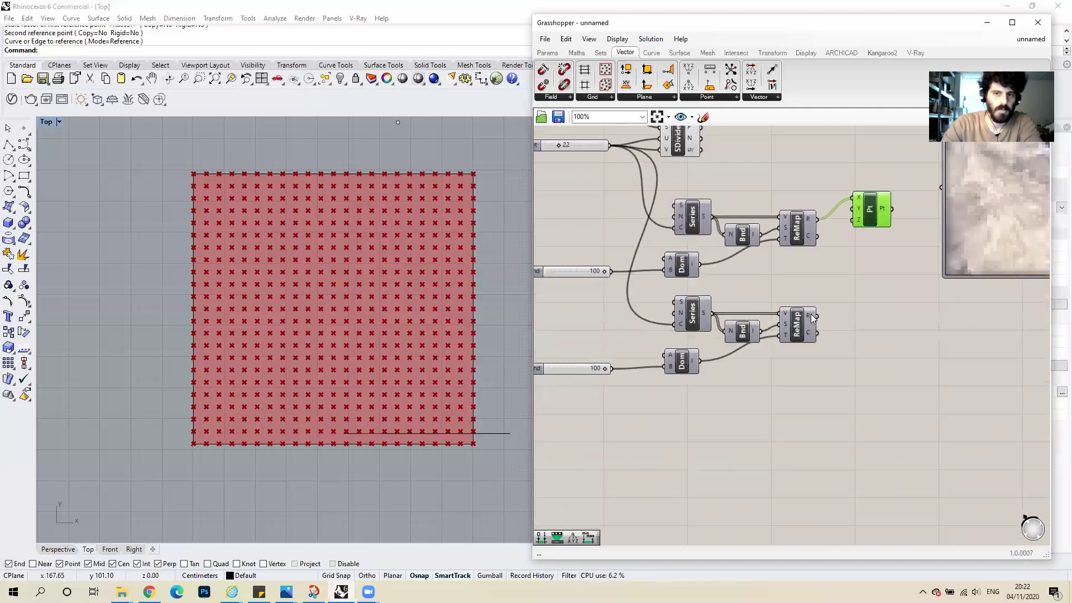
drag(843, 228, 849, 207)
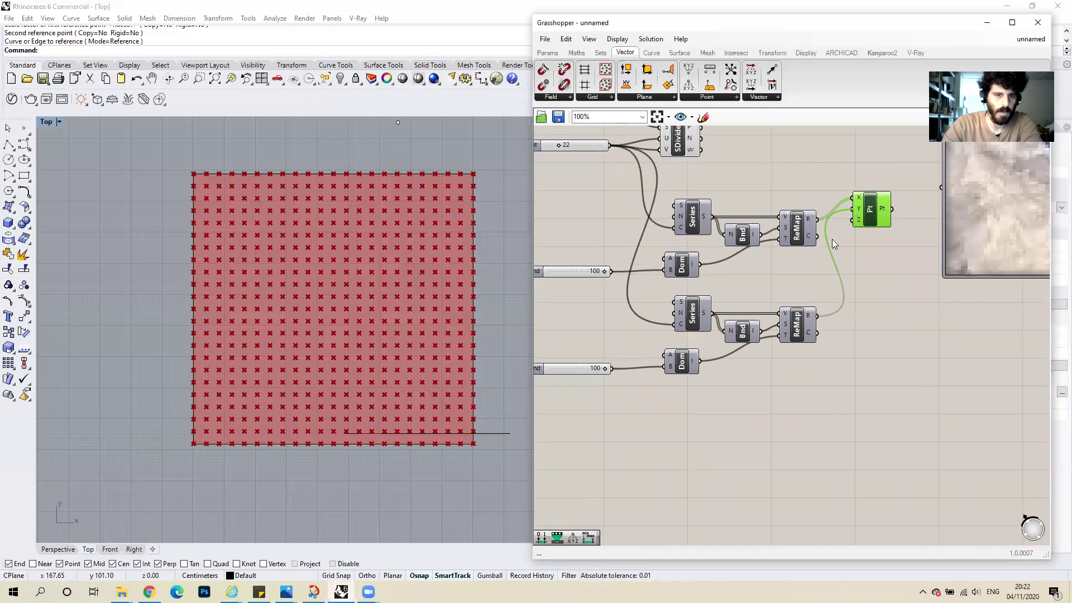
scroll(340, 361, down, 5)
scroll(180, 483, up, 5)
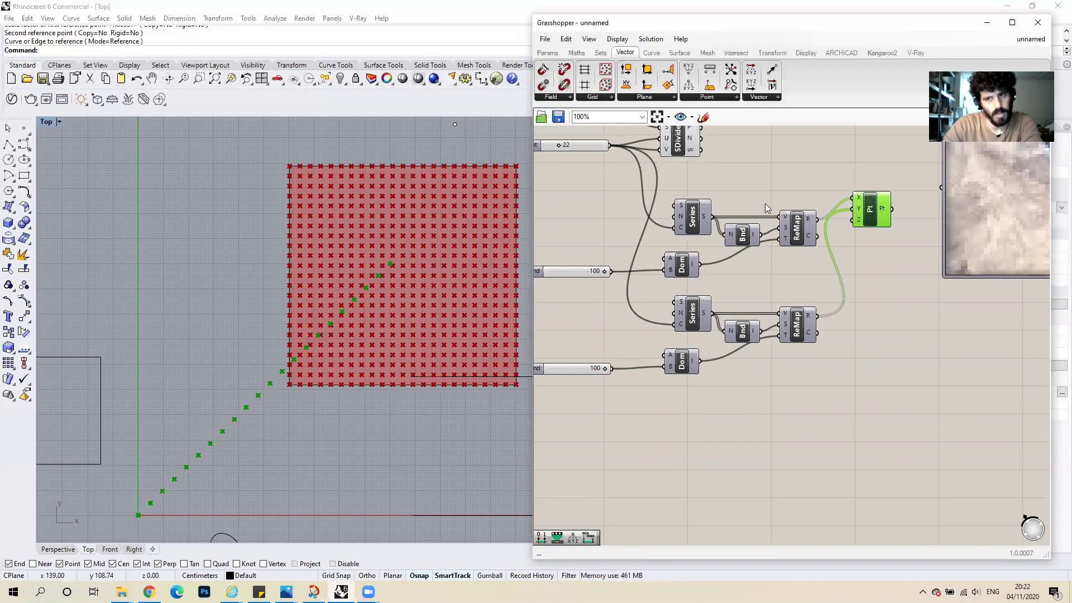
Graft Construct Point's X input to turn the diagonal of points into a full grid.
drag(868, 215, 879, 218)
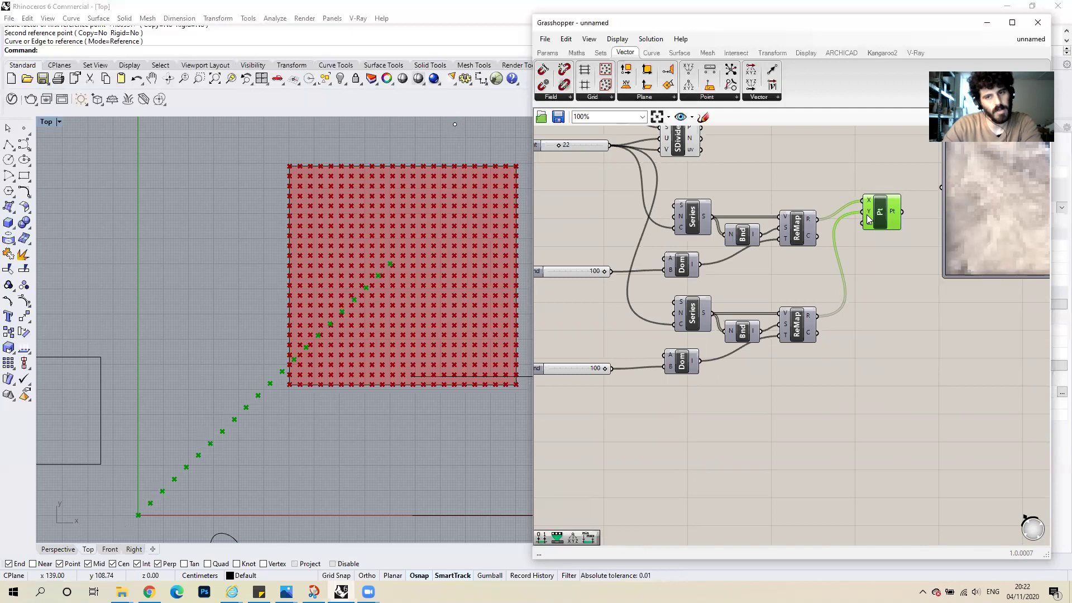
mouse_move(869, 219)
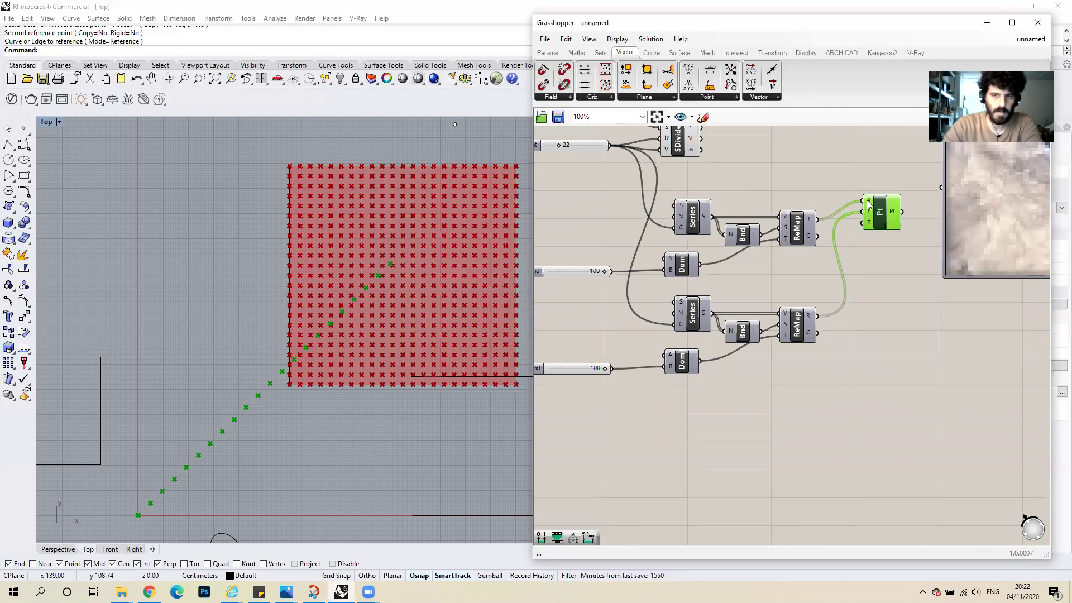
right_click(868, 203)
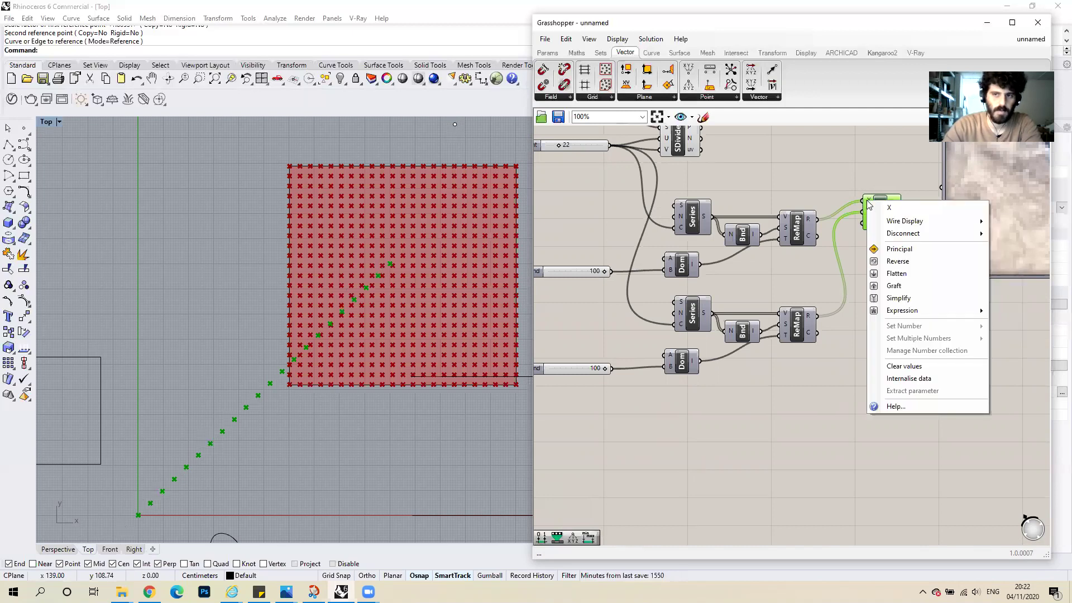
click(894, 285)
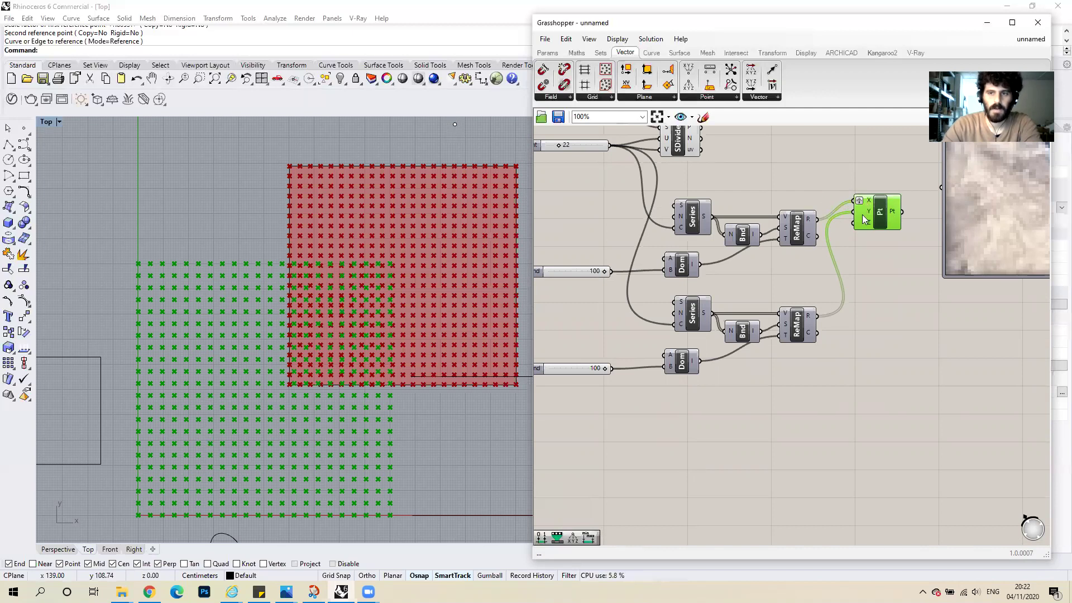
drag(872, 220, 887, 227)
Move the Image Sampler and Construct Point farther from the Remap Numbers components to free up canvas space.
scroll(710, 282, down, 1)
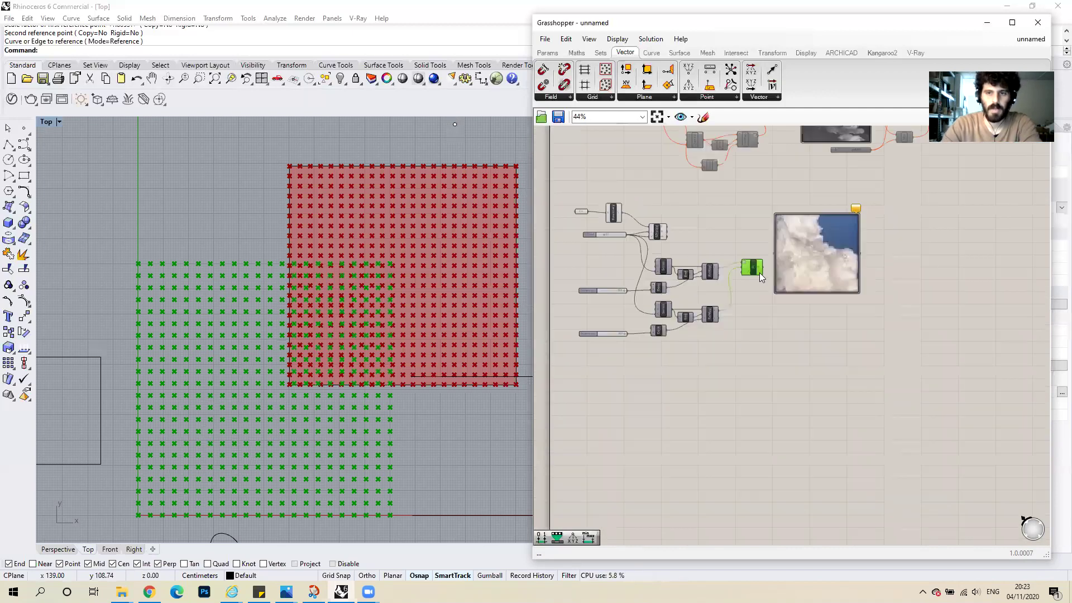
drag(859, 270, 1008, 269)
drag(754, 265, 878, 279)
Add a Panel wired to the upper Remap Numbers' R output, enlarge it, and review its list of values.
double_click(717, 208)
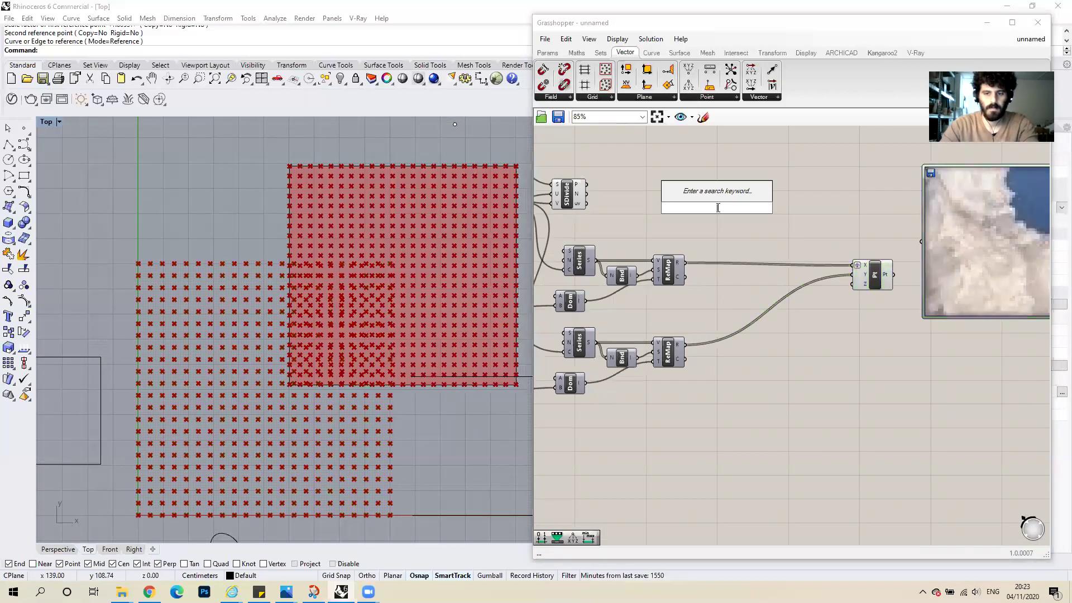
text(panel)
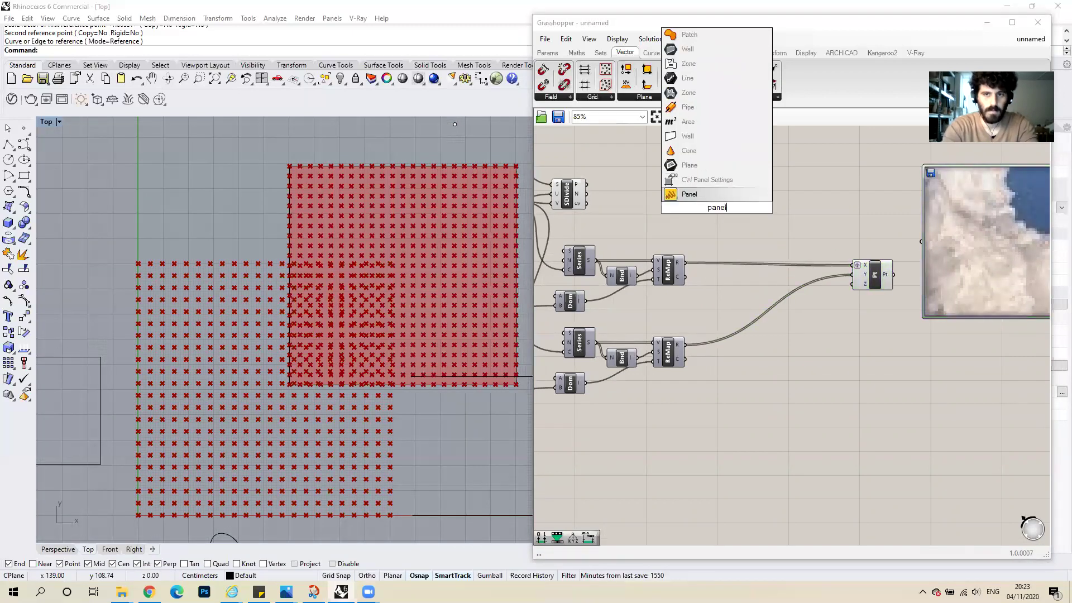
key(Return)
drag(686, 262, 722, 195)
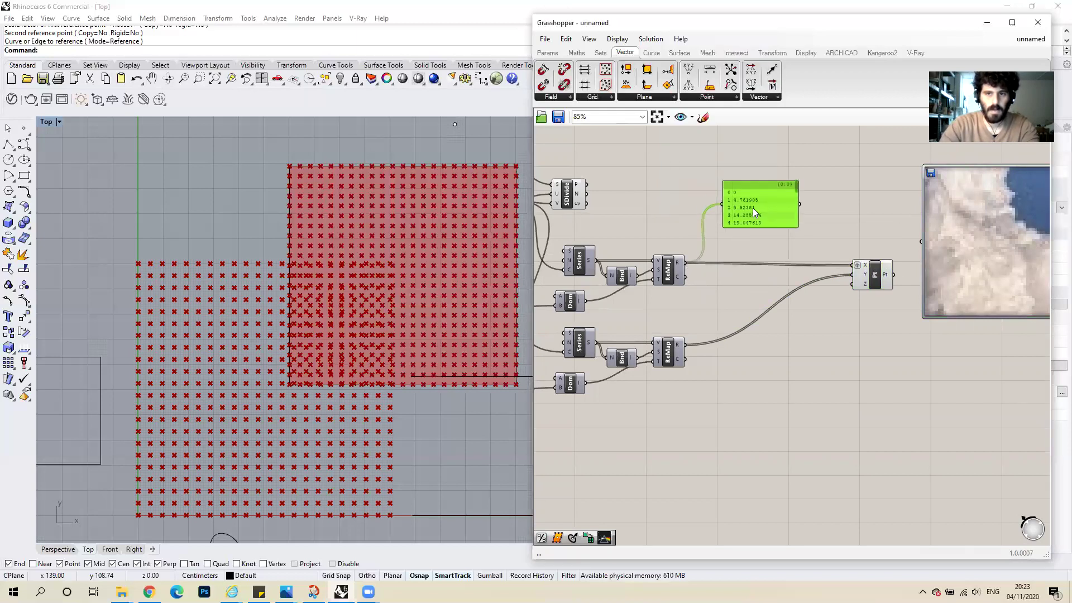
drag(756, 228, 756, 250)
drag(765, 209, 766, 179)
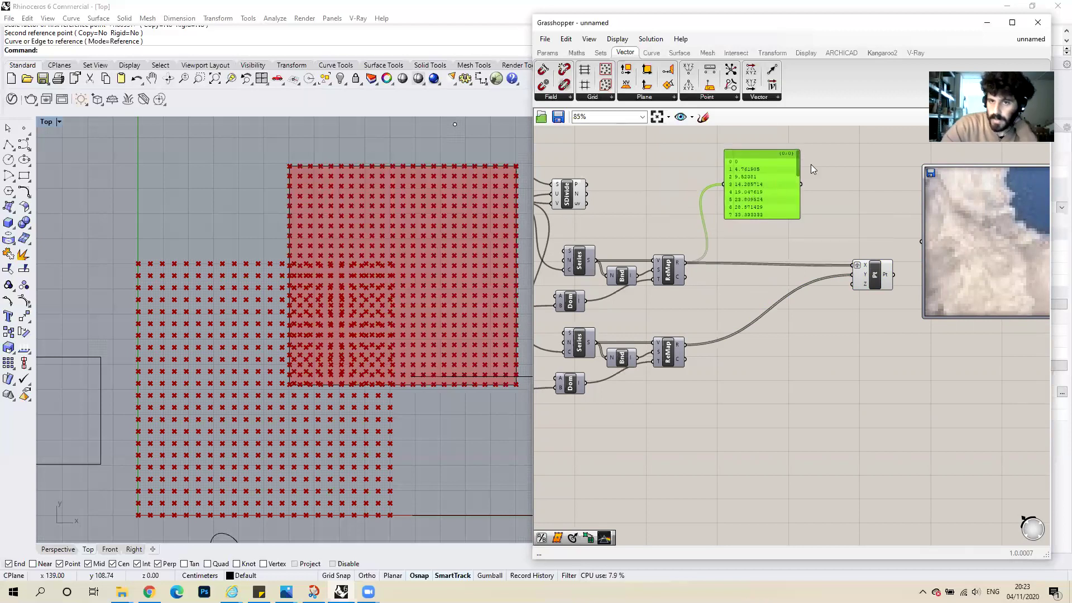
drag(797, 166, 791, 220)
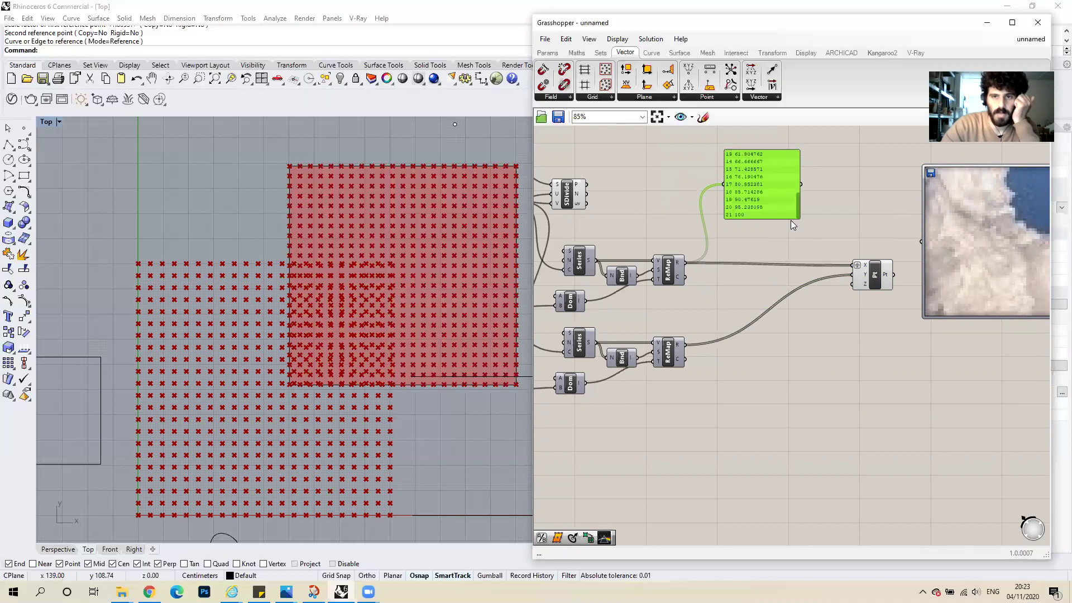
Add a Graft Tree component and wire the upper Remap Numbers' R output into it.
double_click(736, 288)
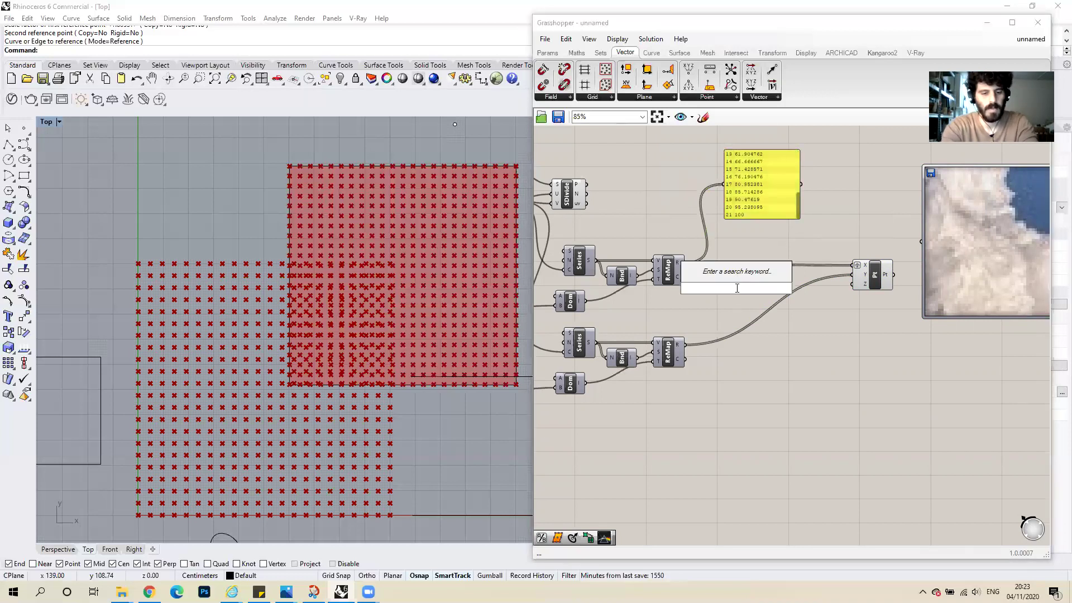
text(gr)
key(Caps_Lock)
key(Caps_Lock)
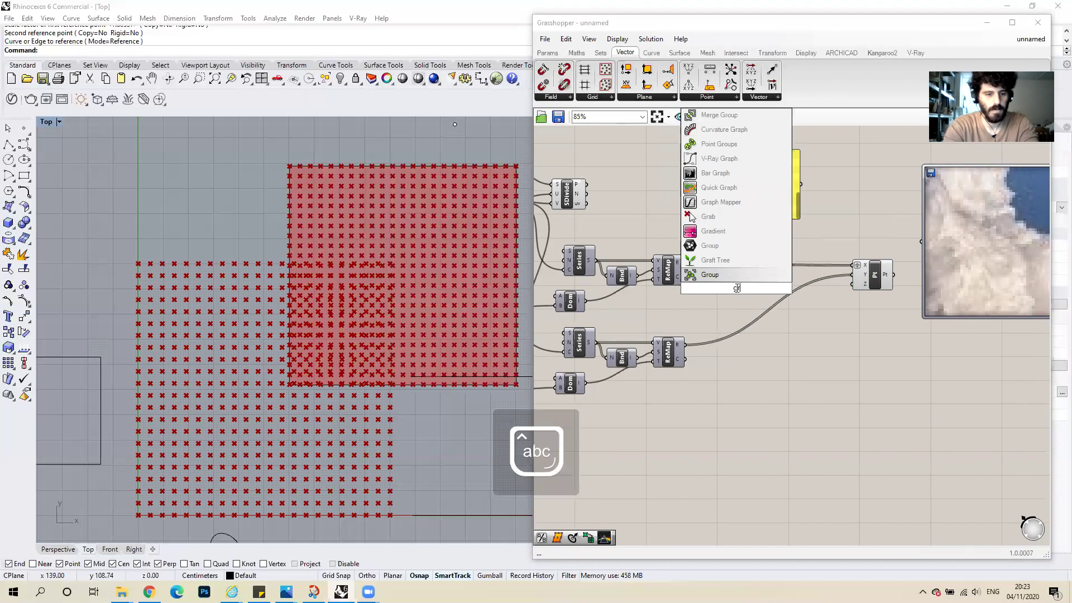
text(aft)
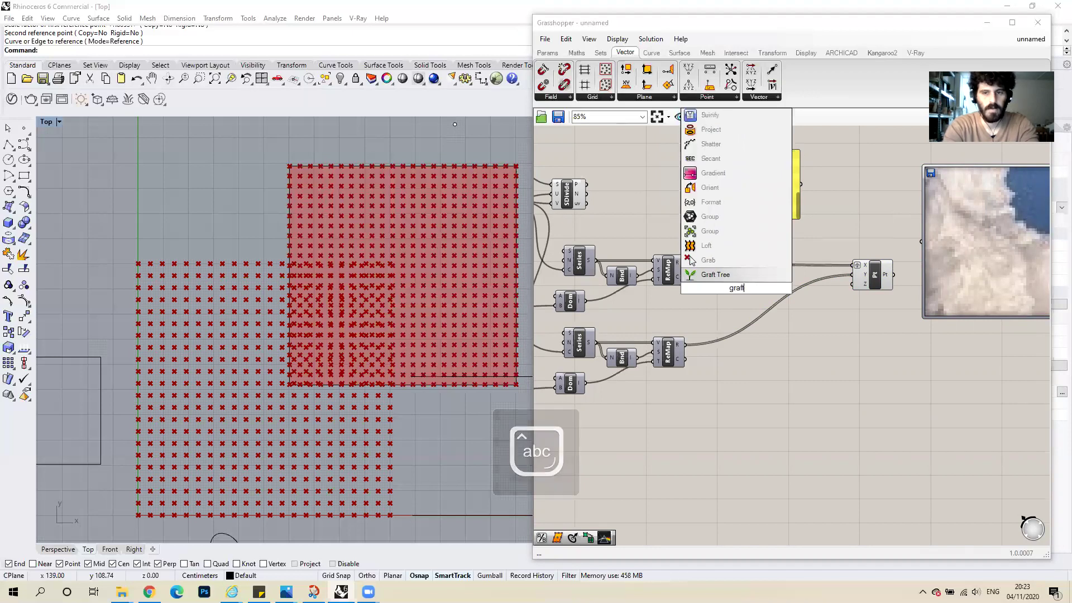
key(Return)
drag(736, 292, 722, 284)
Duplicate the value panel below the Graft Tree component and wire the grafted output into the copy.
click(747, 202)
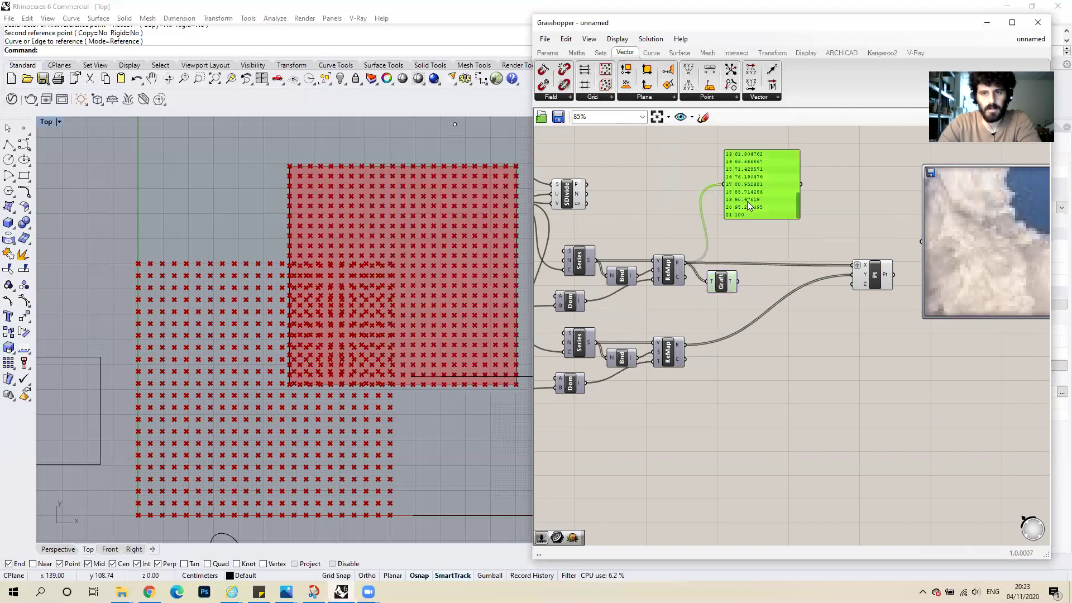
alt+drag(749, 202, 766, 327)
scroll(841, 354, up, 1)
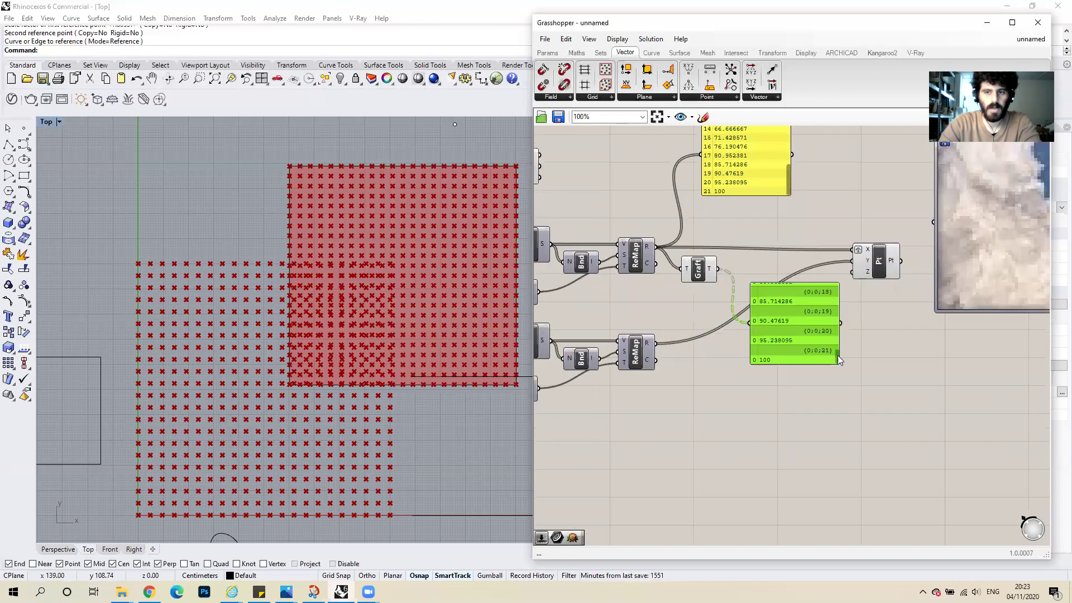
Wire the Graft Tree output into Construct Point's X input and turn off that input's own Graft option.
drag(838, 350, 837, 288)
drag(772, 304, 858, 251)
right_click(866, 254)
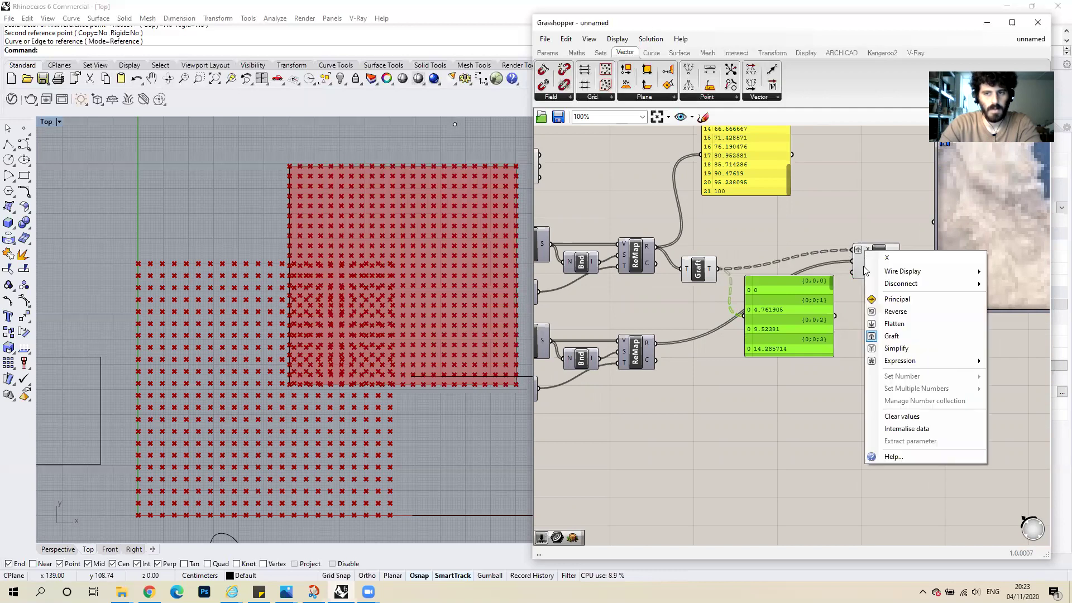
click(892, 338)
drag(799, 305, 788, 350)
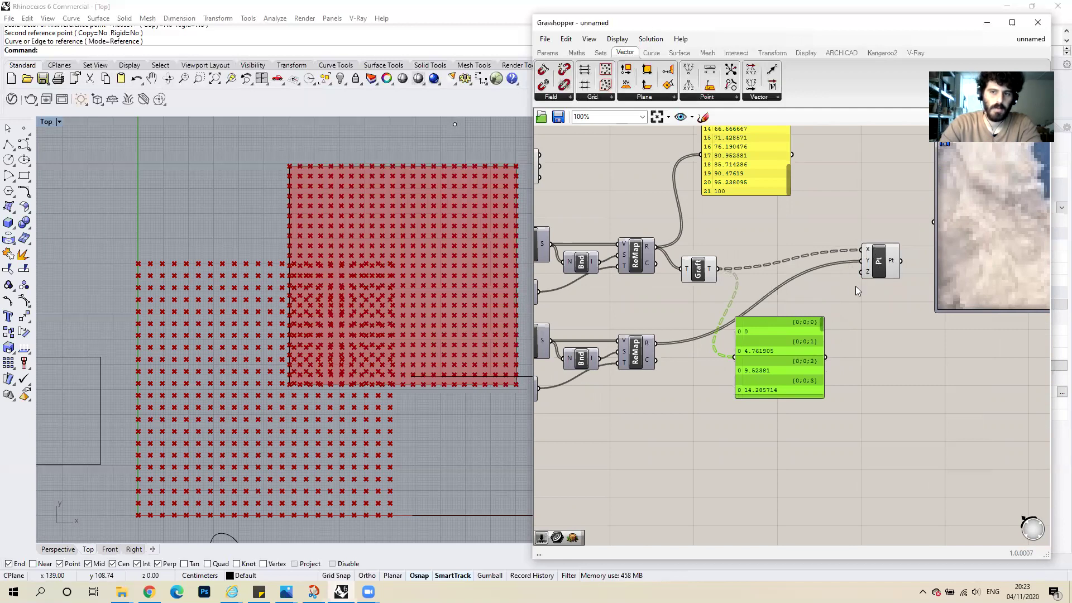
Duplicate the value panel twice, wiring one copy to Construct Point's output and the other to the lower Remap Numbers' R output.
alt+drag(784, 334, 977, 354)
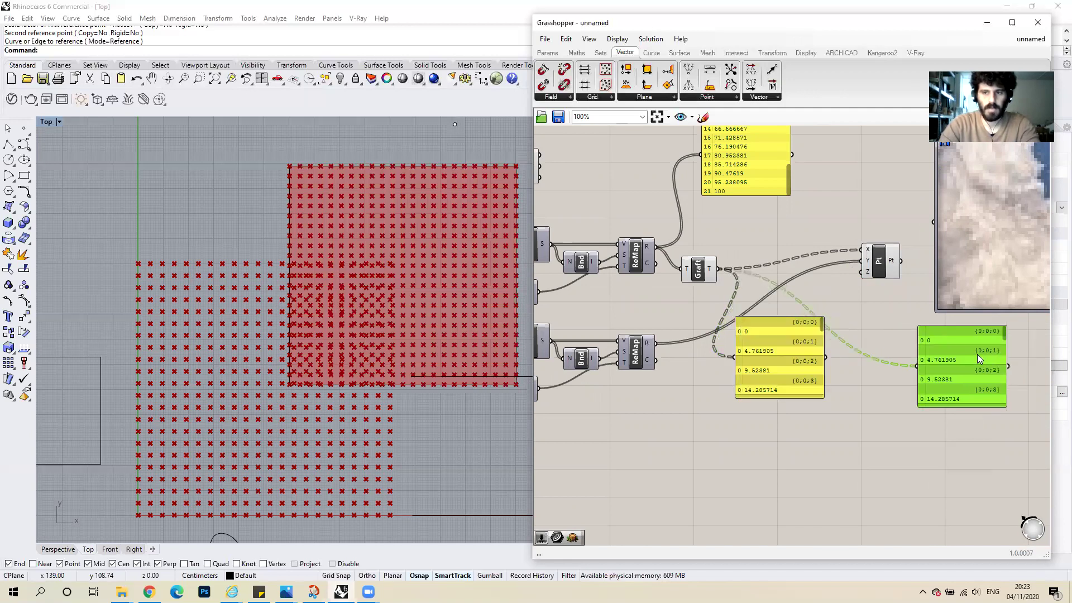
drag(900, 260, 916, 366)
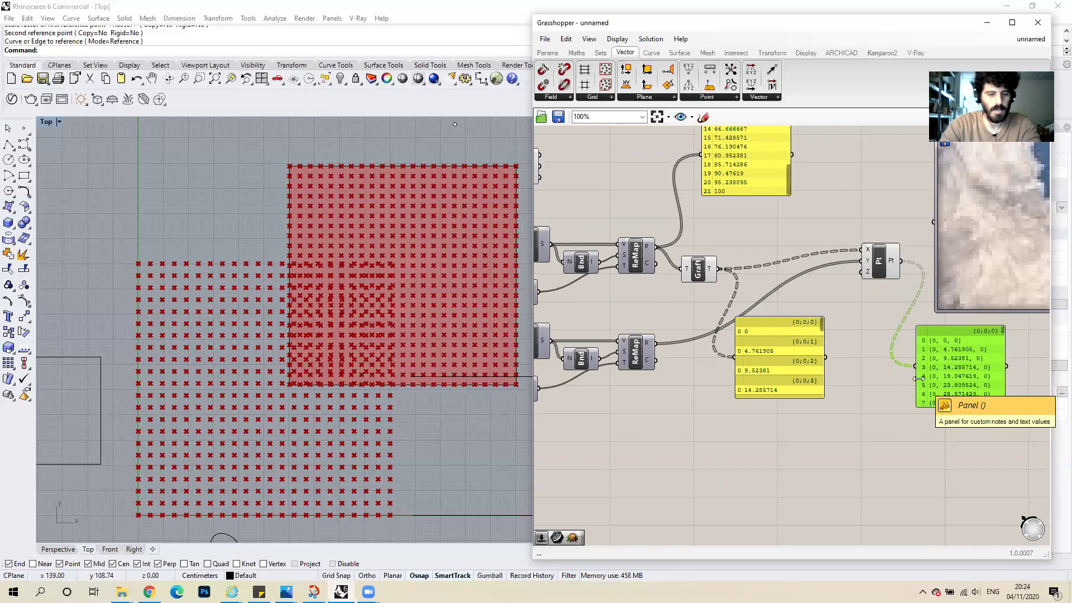
alt+drag(947, 359, 757, 446)
drag(659, 351, 777, 422)
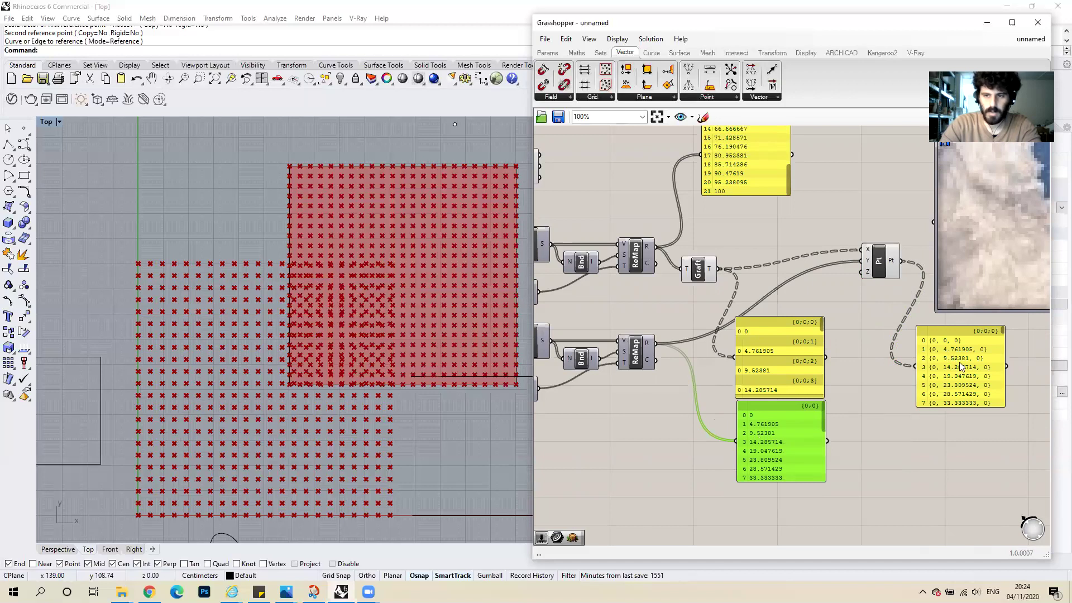
Wire Construct Point's Pt output into the Image Sampler's input.
scroll(773, 337, down, 3)
scroll(763, 298, up, 2)
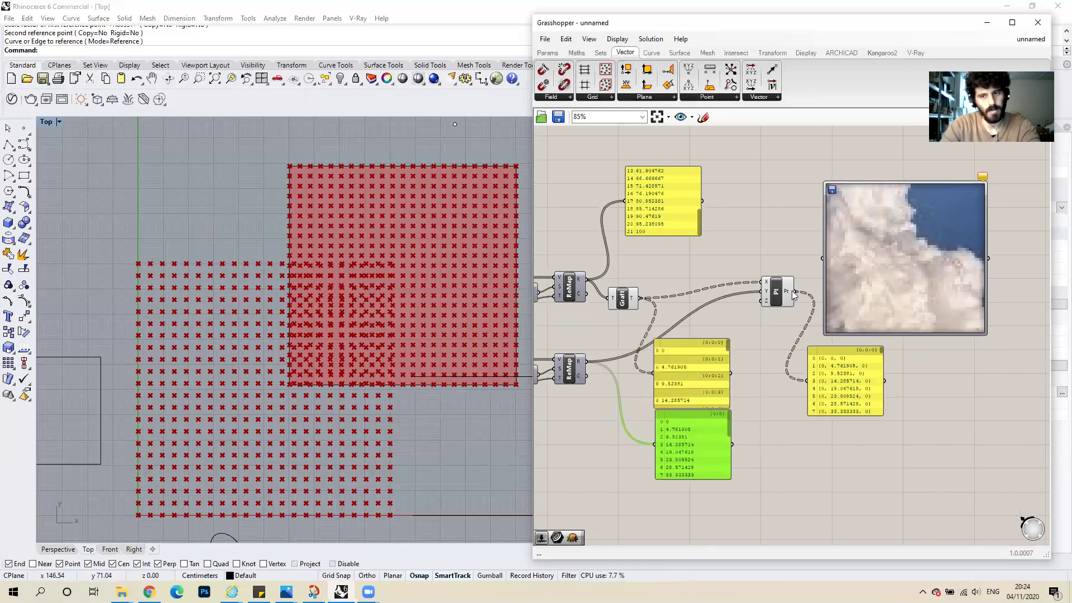
drag(795, 292, 822, 259)
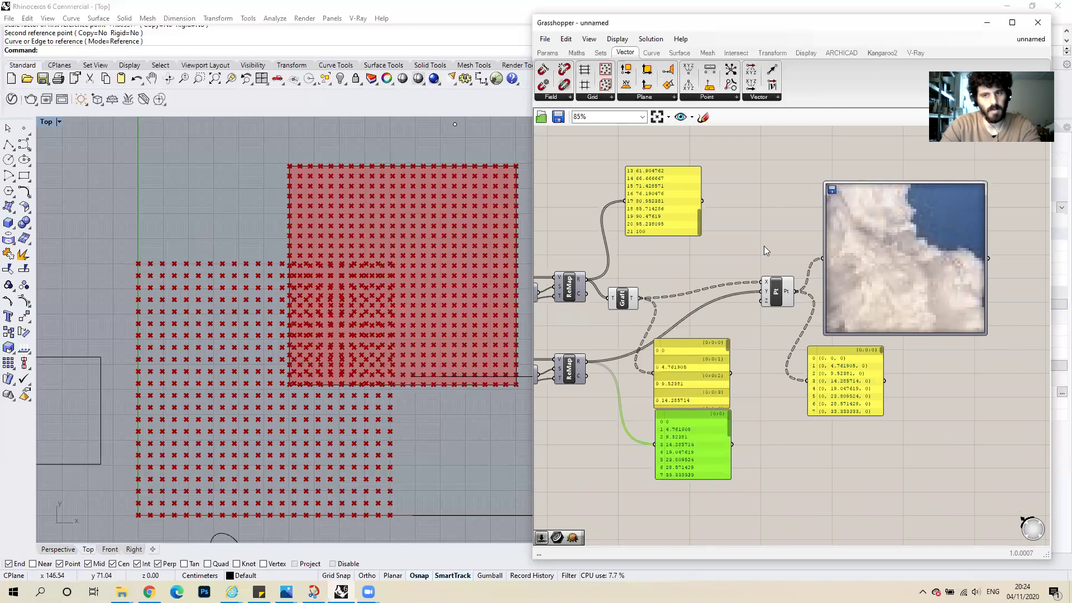
Turn off the viewport preview of the Construct Point and Graft Tree components.
scroll(762, 280, down, 2)
scroll(775, 273, up, 2)
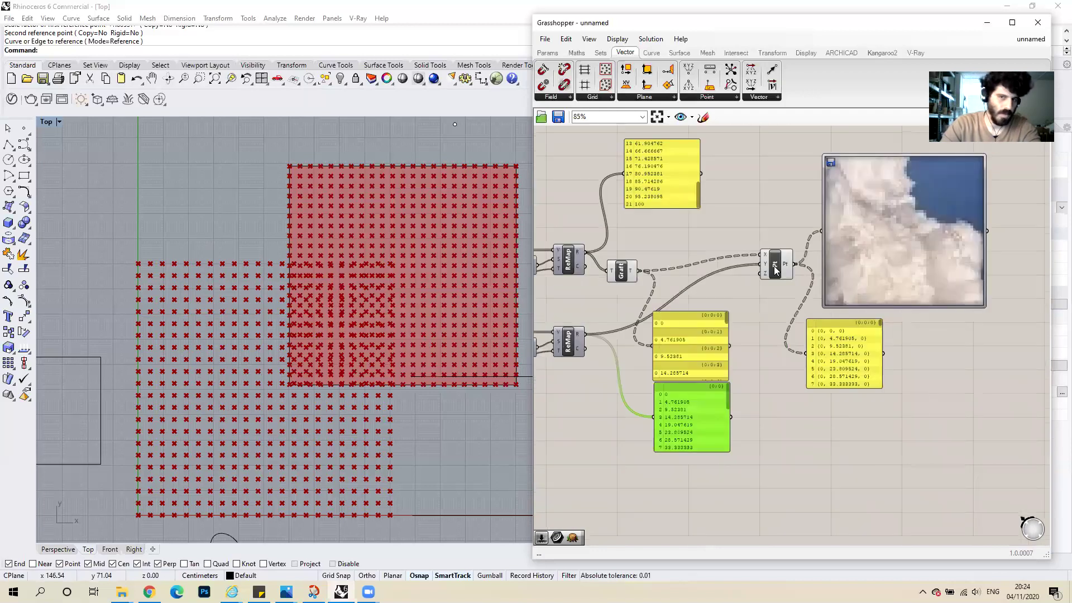
click(774, 271)
right_click(775, 271)
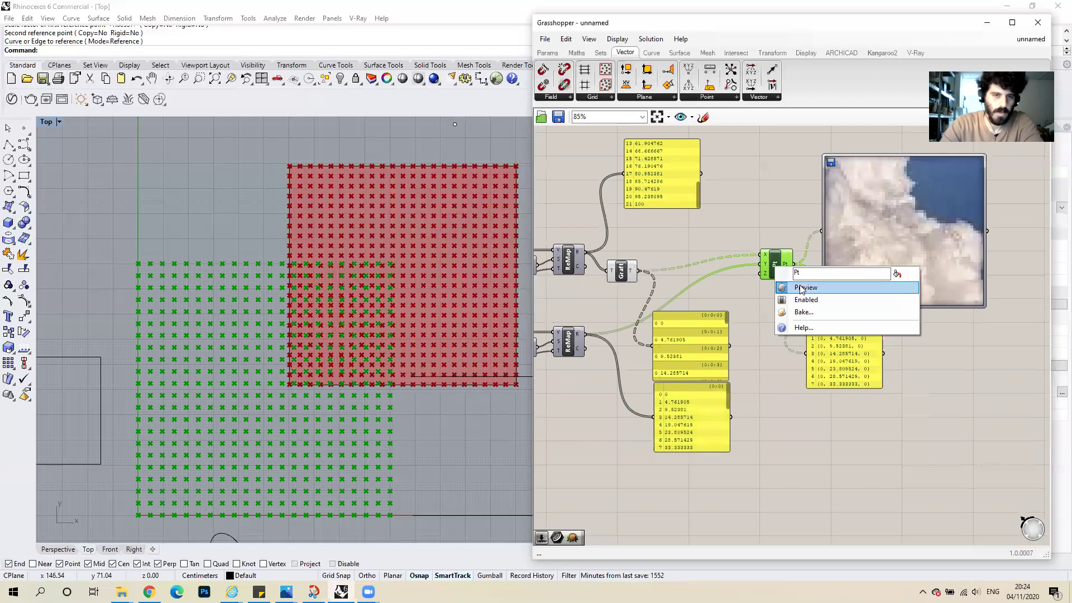
click(802, 288)
scroll(658, 268, down, 5)
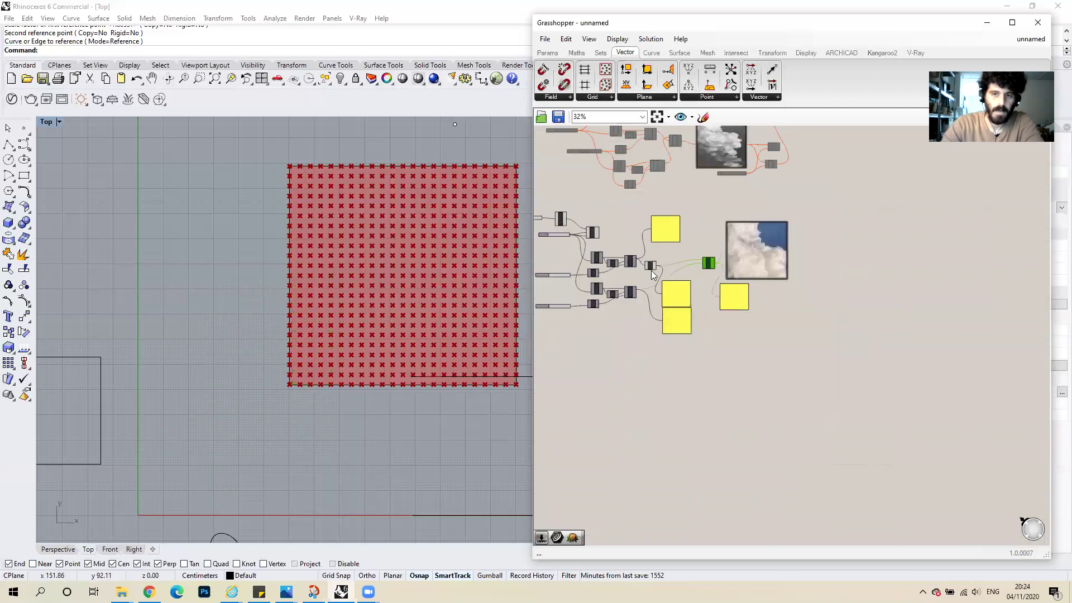
scroll(654, 273, up, 3)
click(649, 260)
right_click(649, 261)
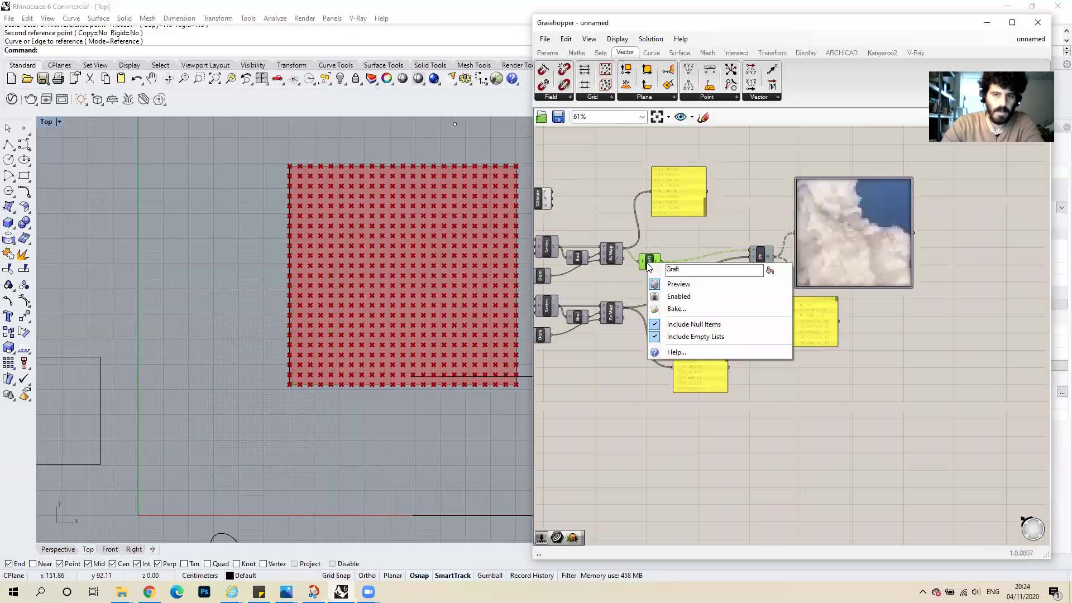
click(670, 286)
Move the point-list panel beyond the Image Sampler, rewire it to the sampler's output, and review the sampled values.
scroll(720, 276, down, 3)
scroll(842, 273, up, 2)
scroll(856, 269, down, 2)
drag(741, 374, 971, 323)
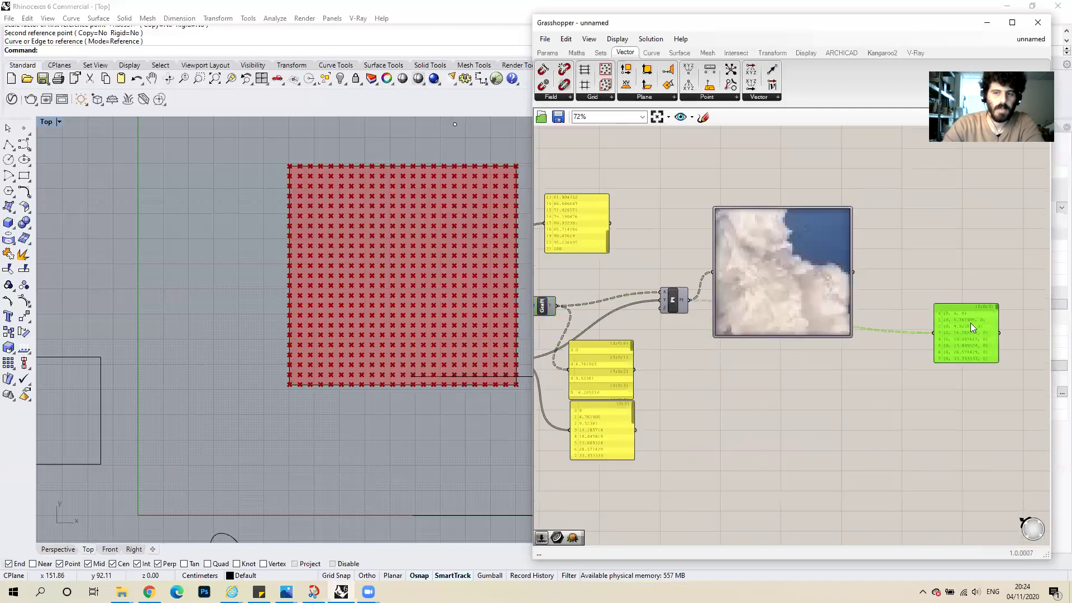
drag(853, 271, 965, 325)
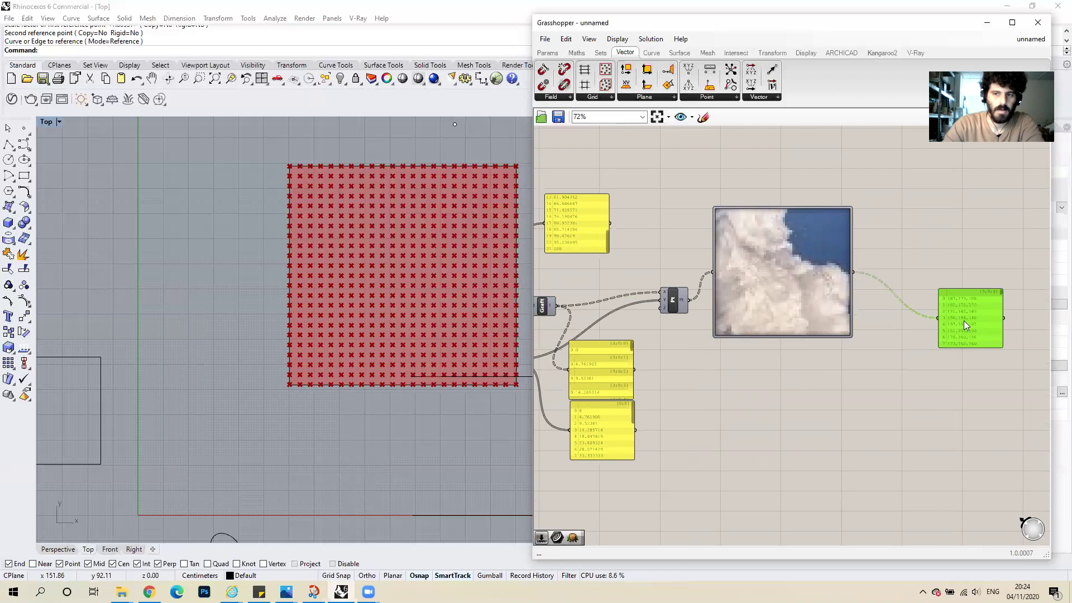
scroll(891, 316, up, 3)
scroll(888, 319, down, 2)
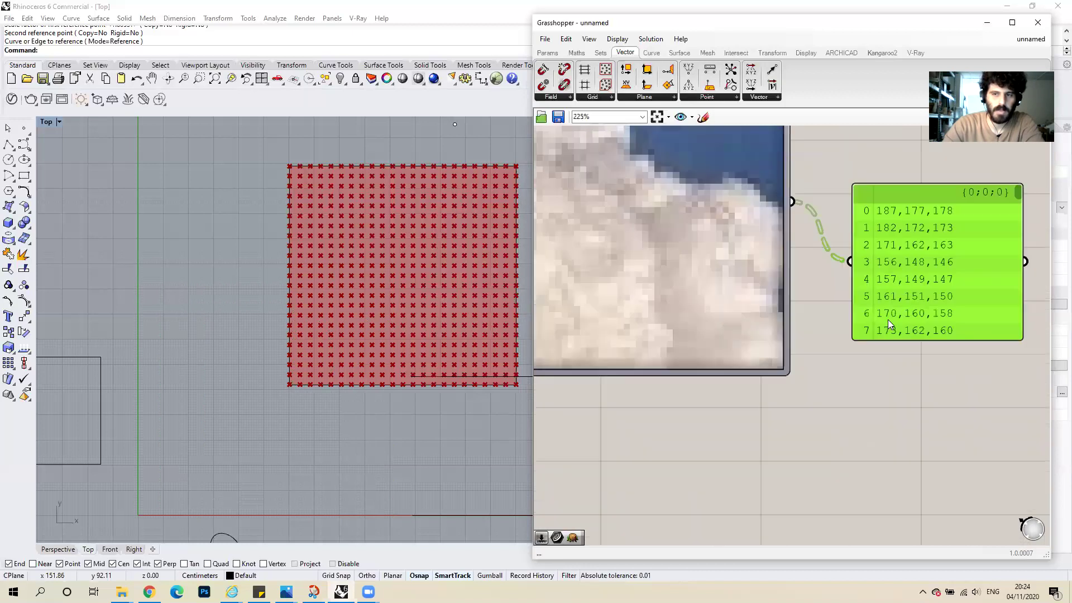
scroll(844, 284, down, 3)
scroll(760, 341, up, 4)
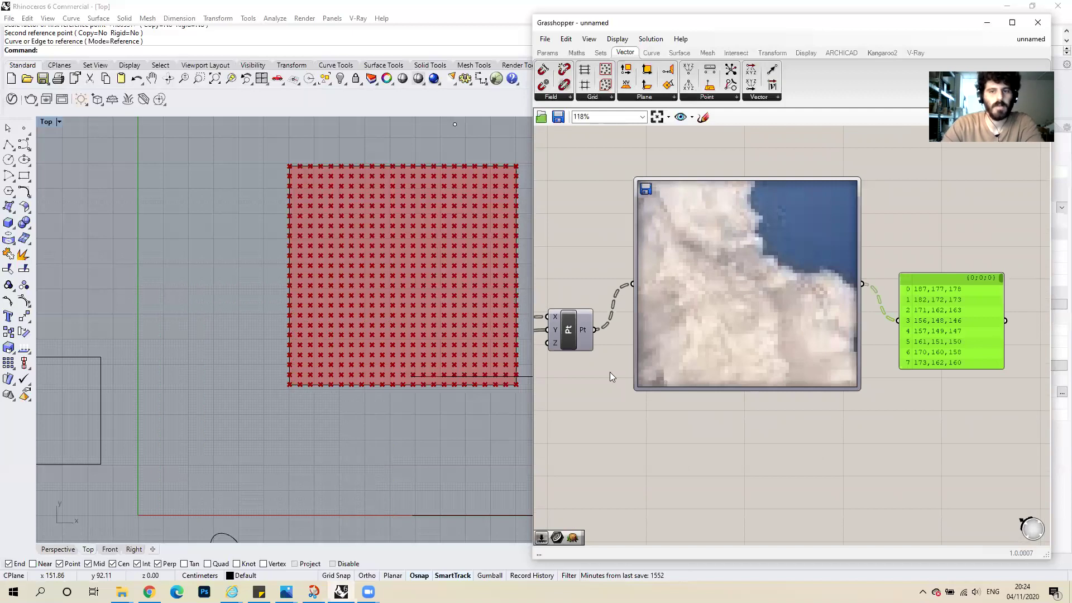
scroll(720, 301, down, 2)
double_click(729, 303)
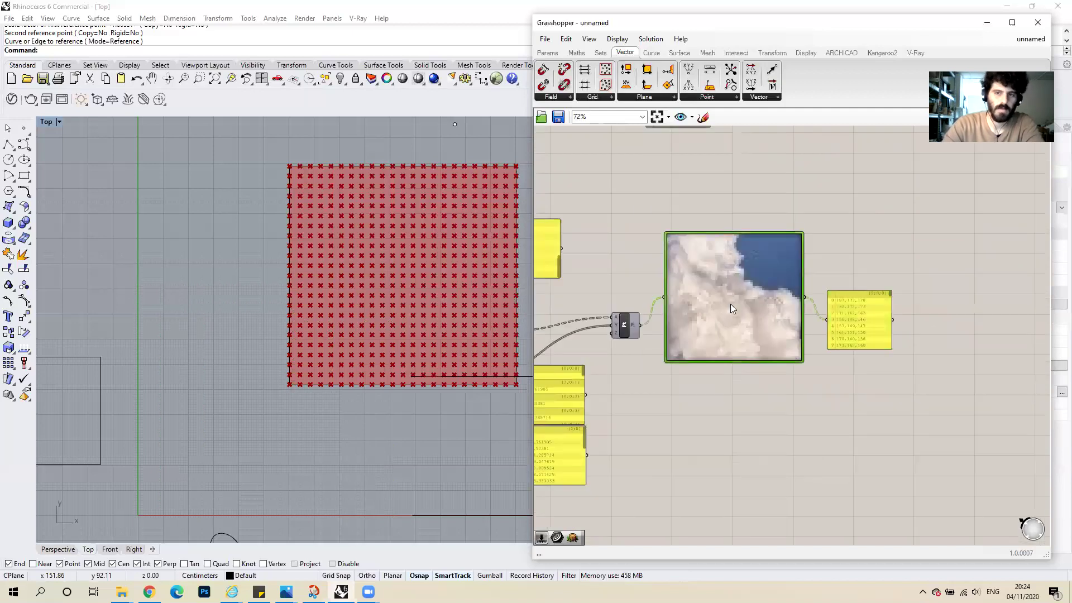
click(845, 281)
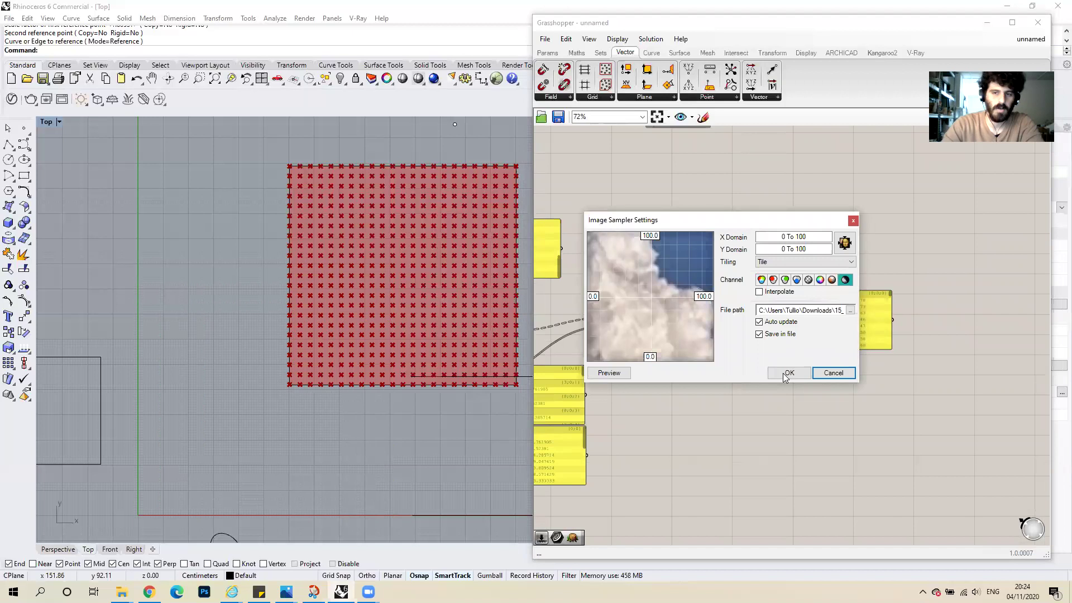
click(788, 374)
scroll(852, 307, up, 6)
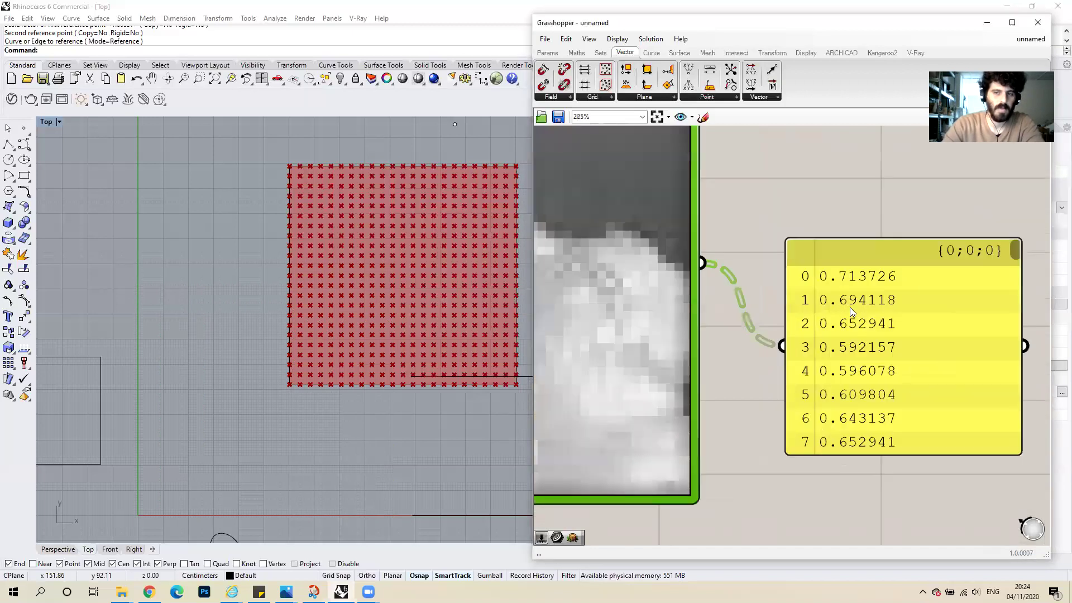
scroll(850, 307, down, 3)
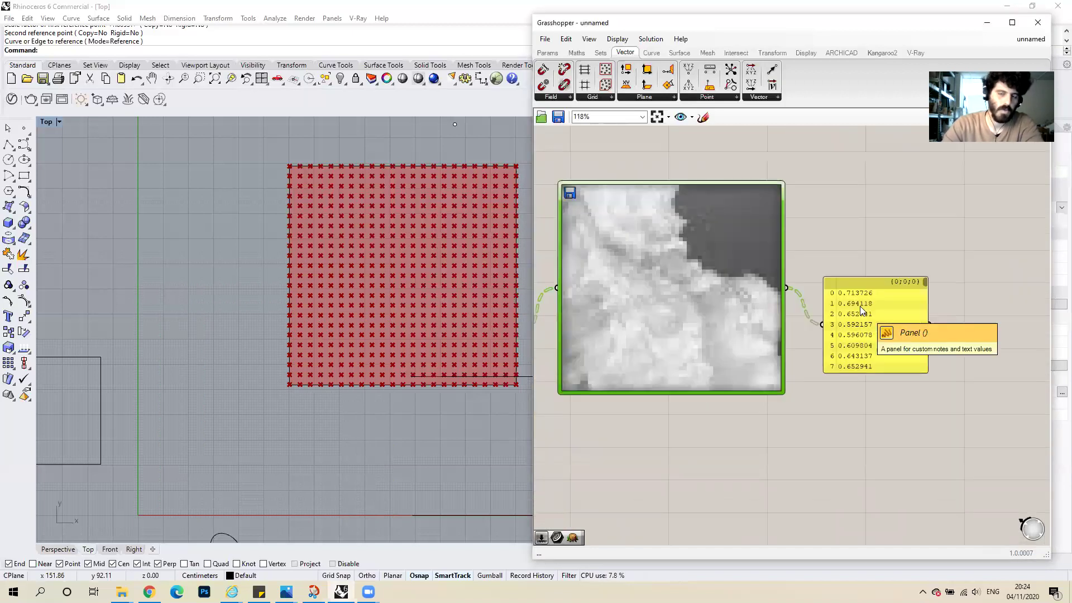
scroll(859, 308, down, 4)
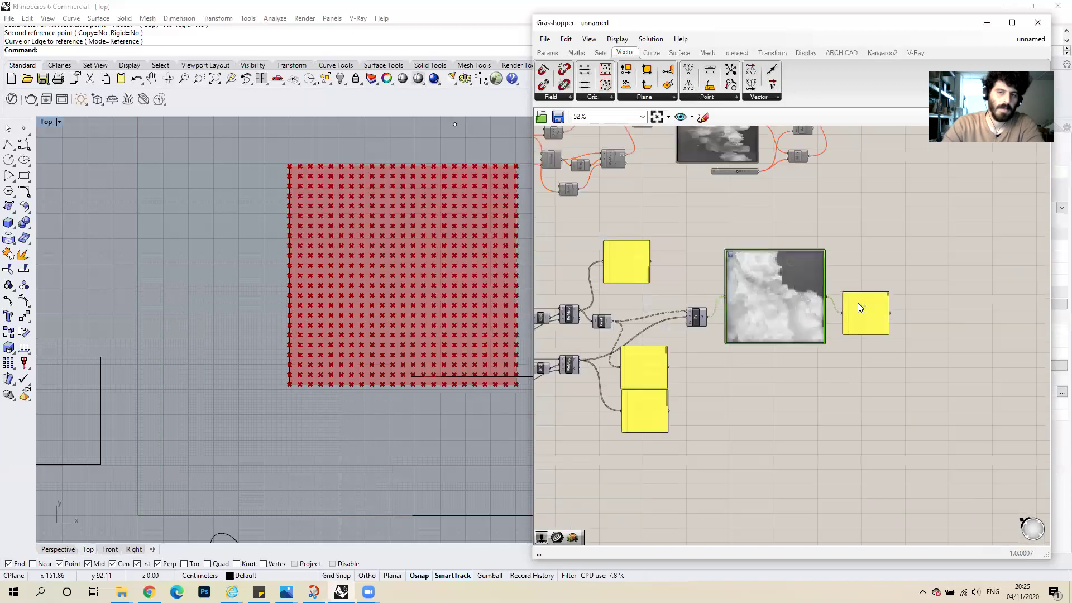
scroll(853, 314, up, 3)
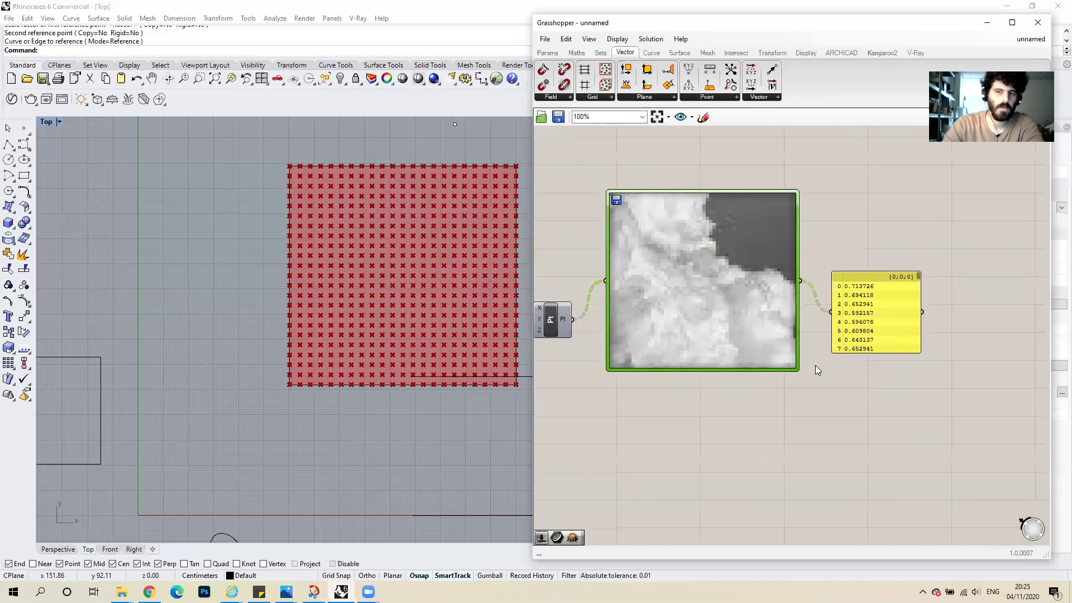
scroll(850, 290, down, 5)
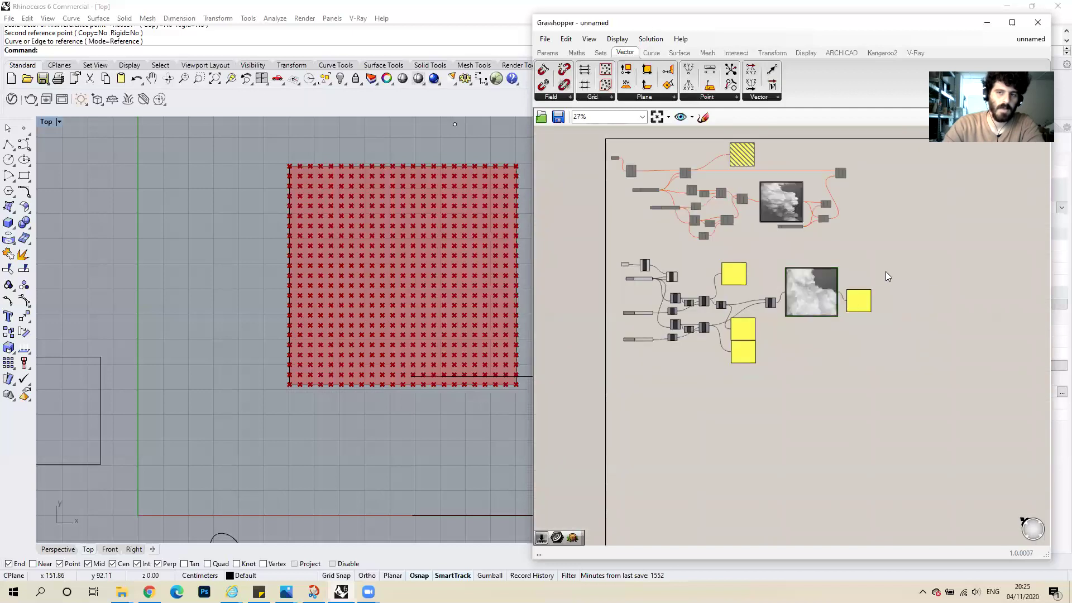
double_click(886, 273)
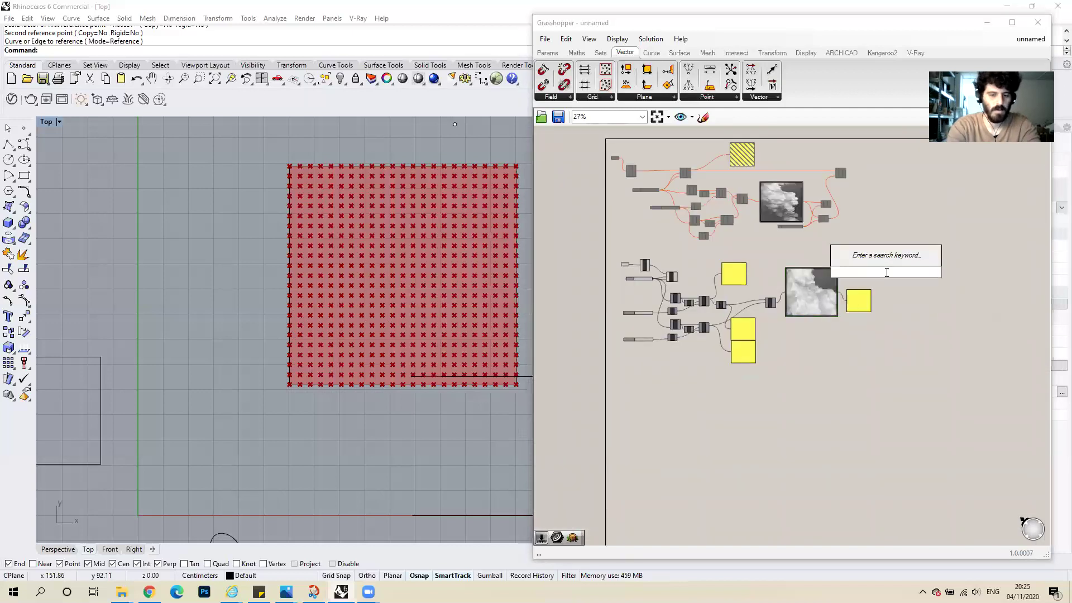
text(cir)
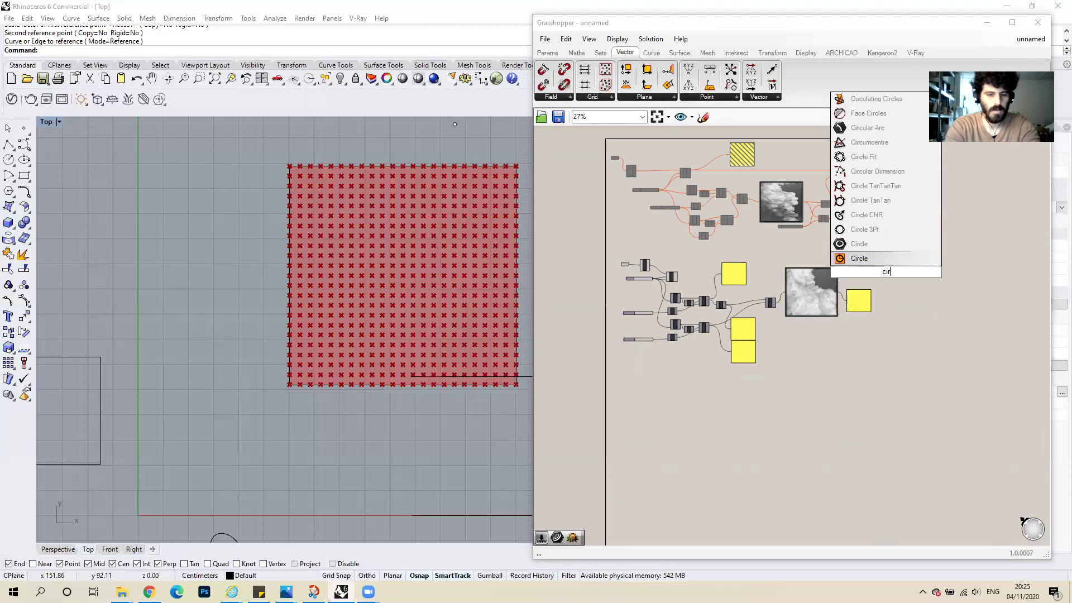
text(cle)
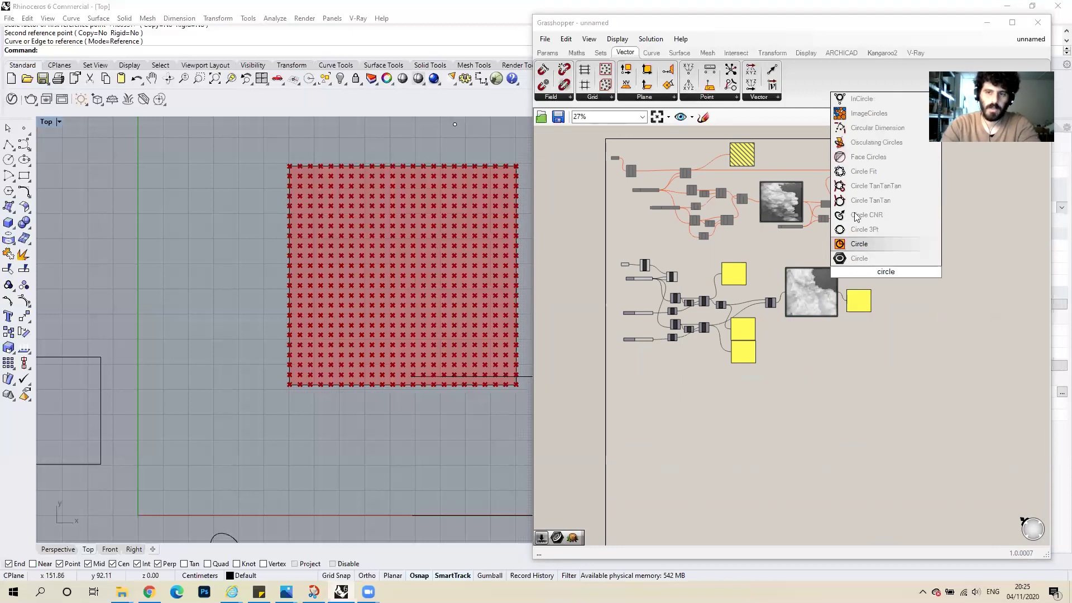
key(Return)
Add a Circle CNR component and place it beyond the Image Sampler, above the sampled-values panel.
double_click(862, 275)
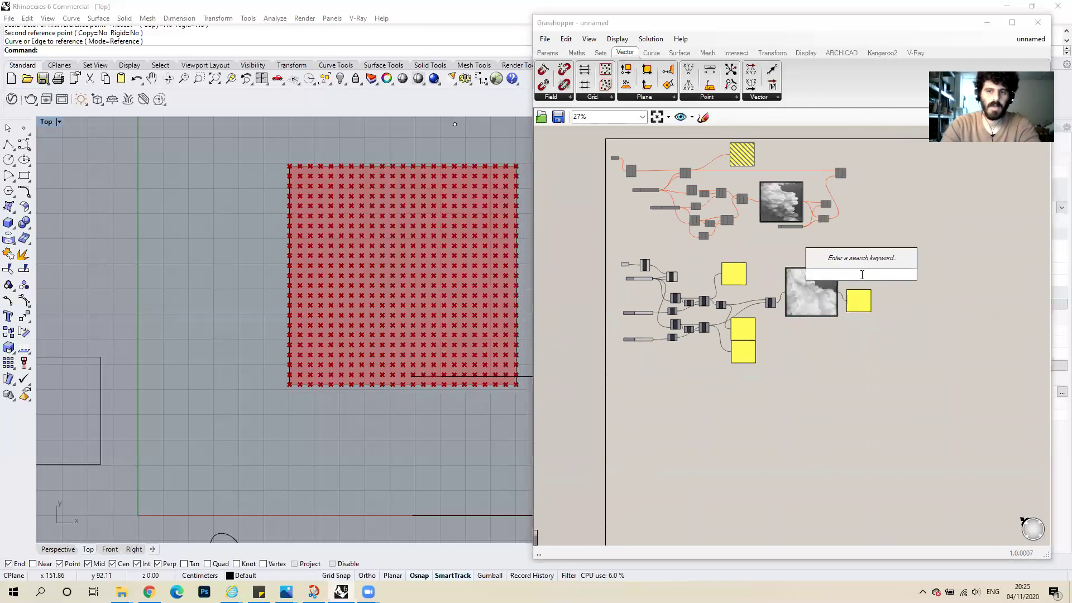
text(circle)
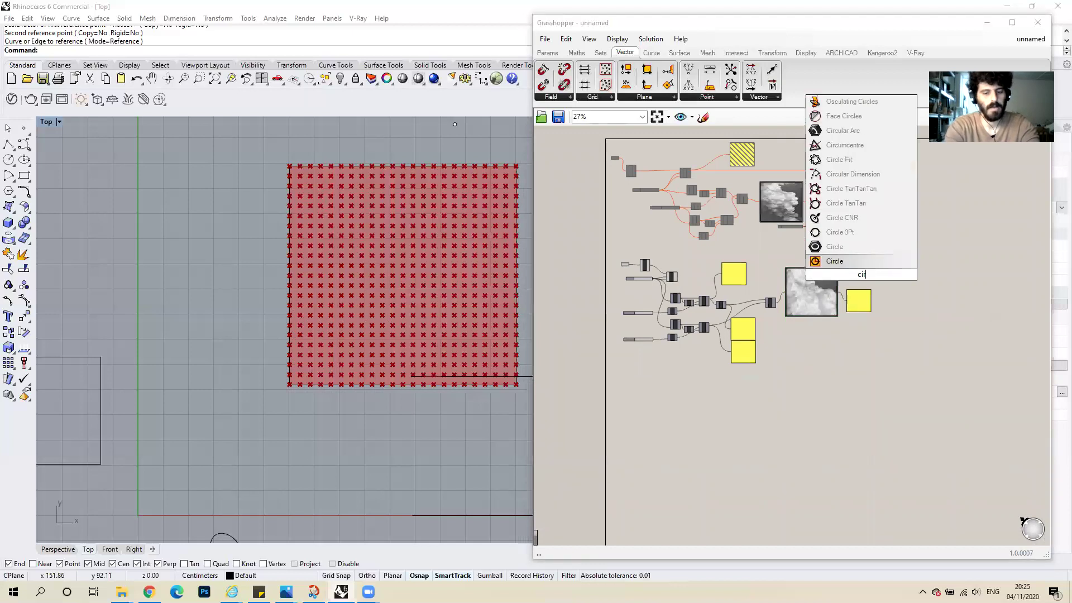
click(841, 218)
scroll(855, 292, up, 3)
scroll(938, 260, up, 4)
click(929, 256)
key(Delete)
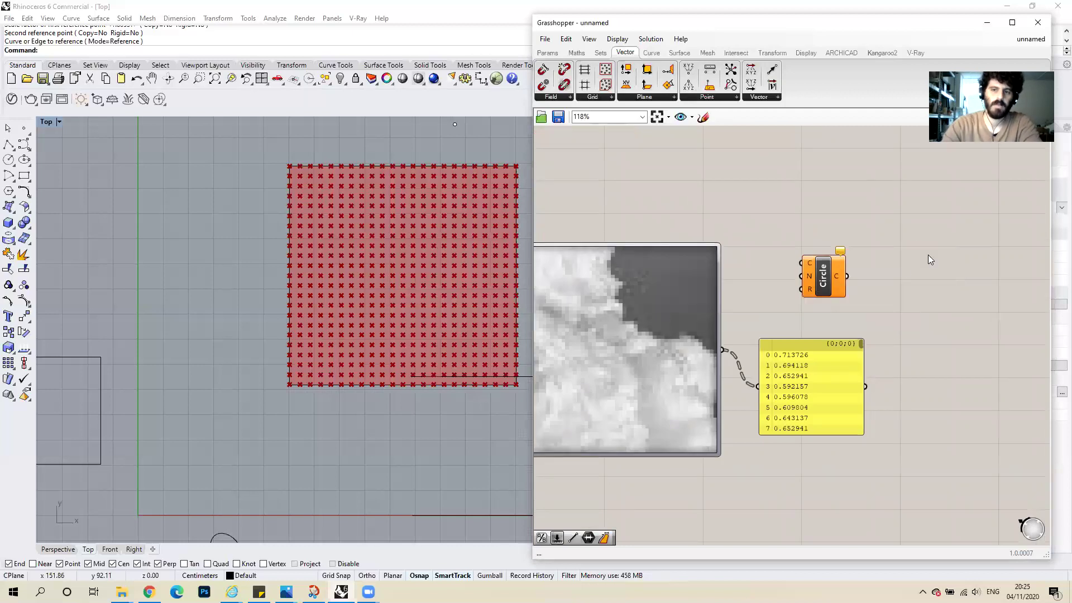
click(835, 277)
drag(823, 276, 880, 227)
Wire Divide Surface's P output into the Circle CNR component's C input.
scroll(915, 263, down, 4)
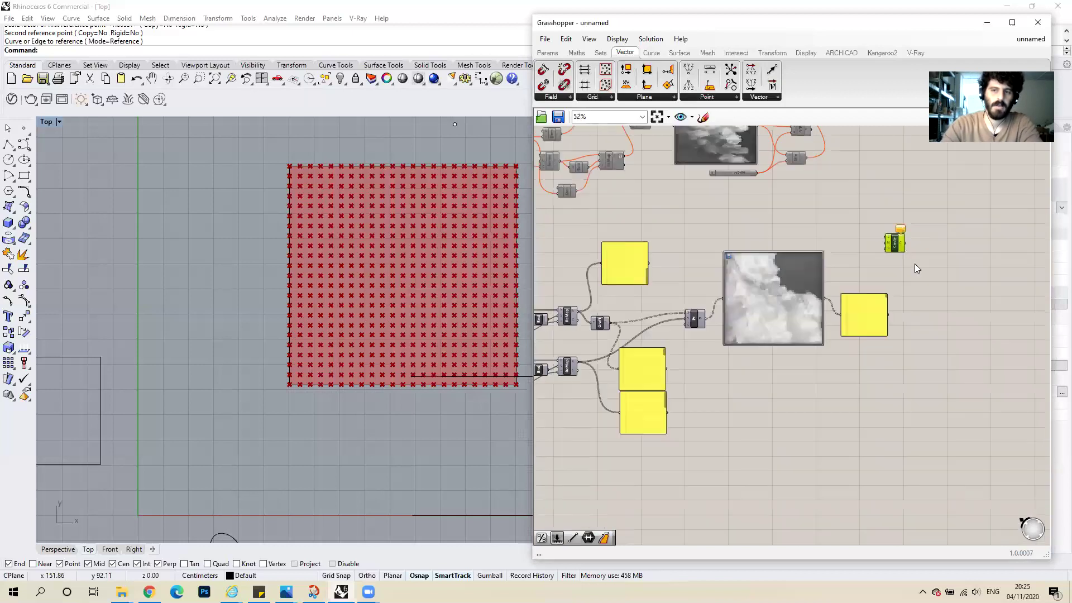
scroll(938, 266, down, 2)
scroll(638, 254, up, 4)
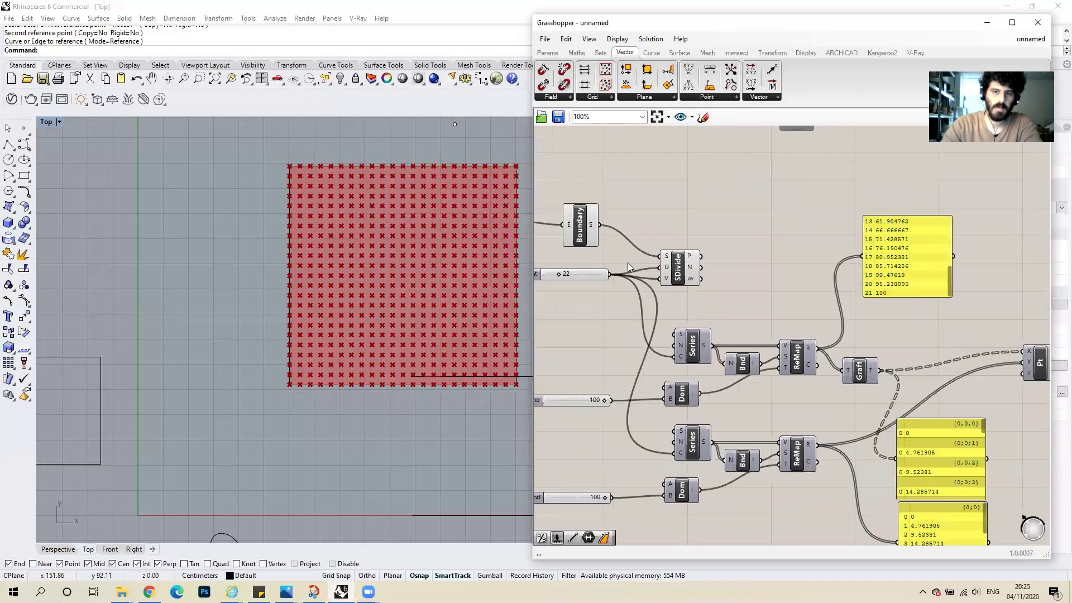
click(670, 264)
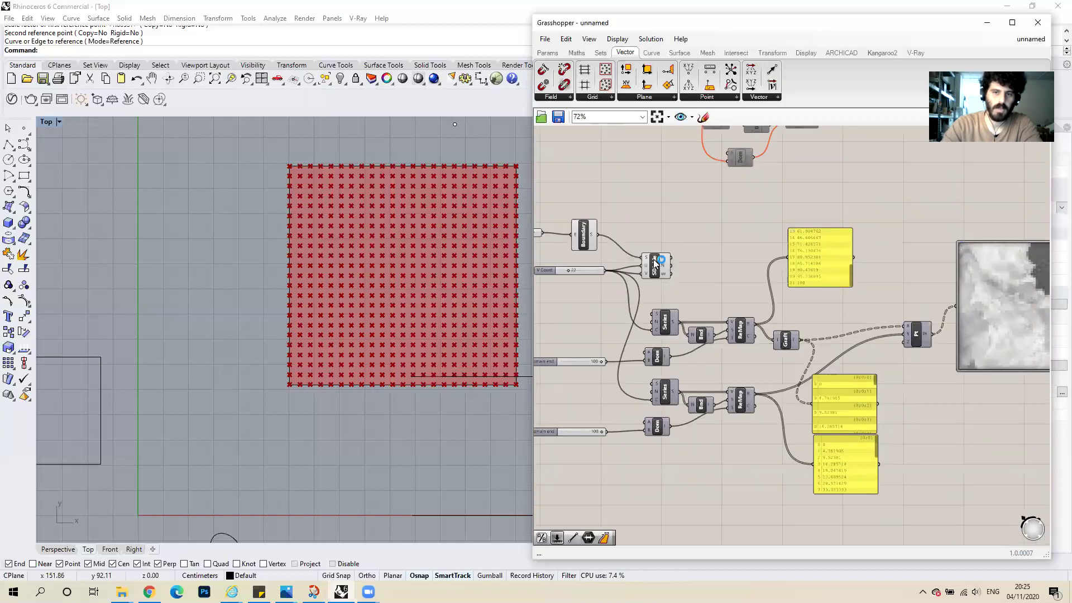
drag(670, 264, 996, 226)
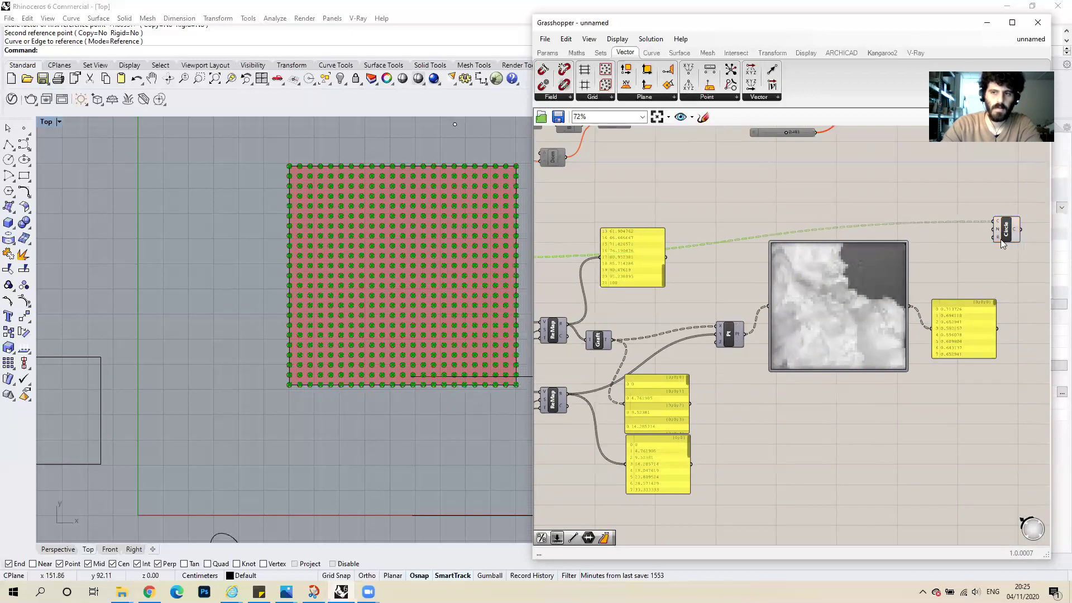
Wire the Image Sampler's output into the Circle CNR component's R input to drive the circle radii.
right_drag(822, 307, 868, 251)
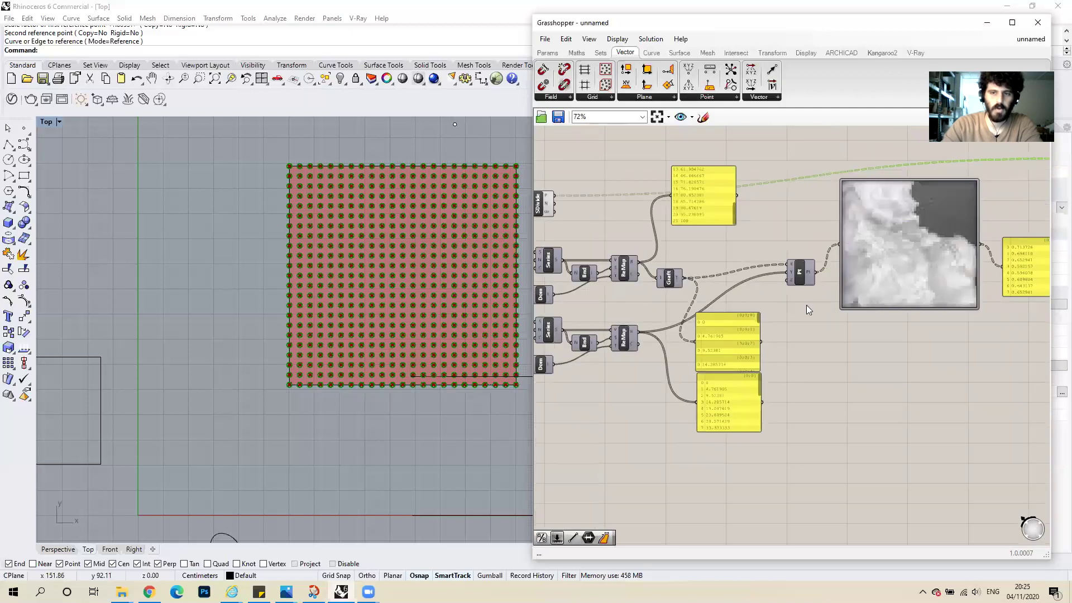
scroll(781, 299, down, 3)
scroll(864, 262, up, 2)
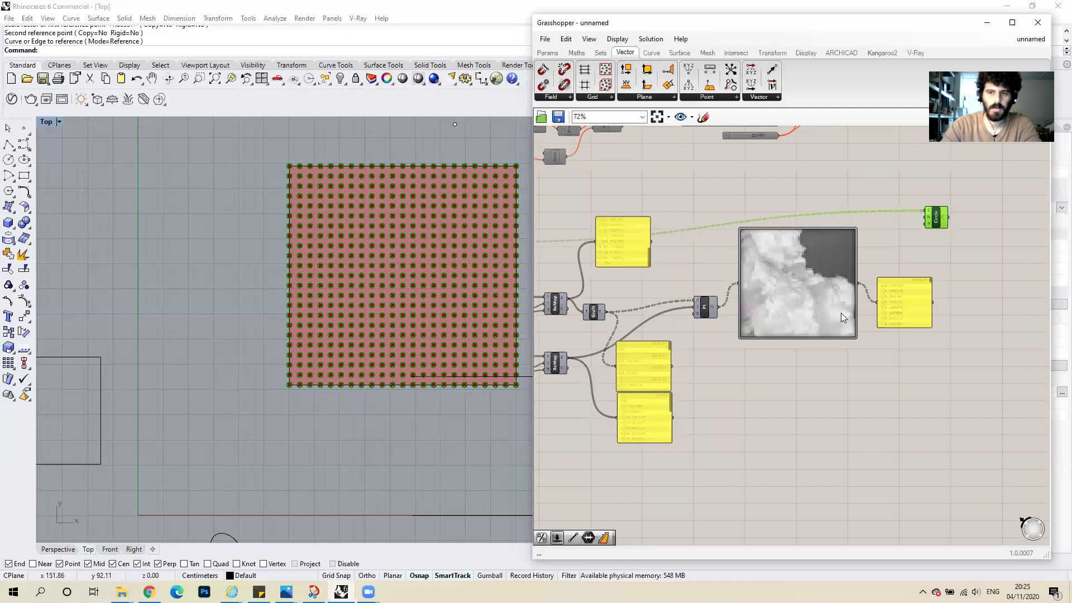
scroll(843, 317, up, 4)
drag(828, 290, 913, 223)
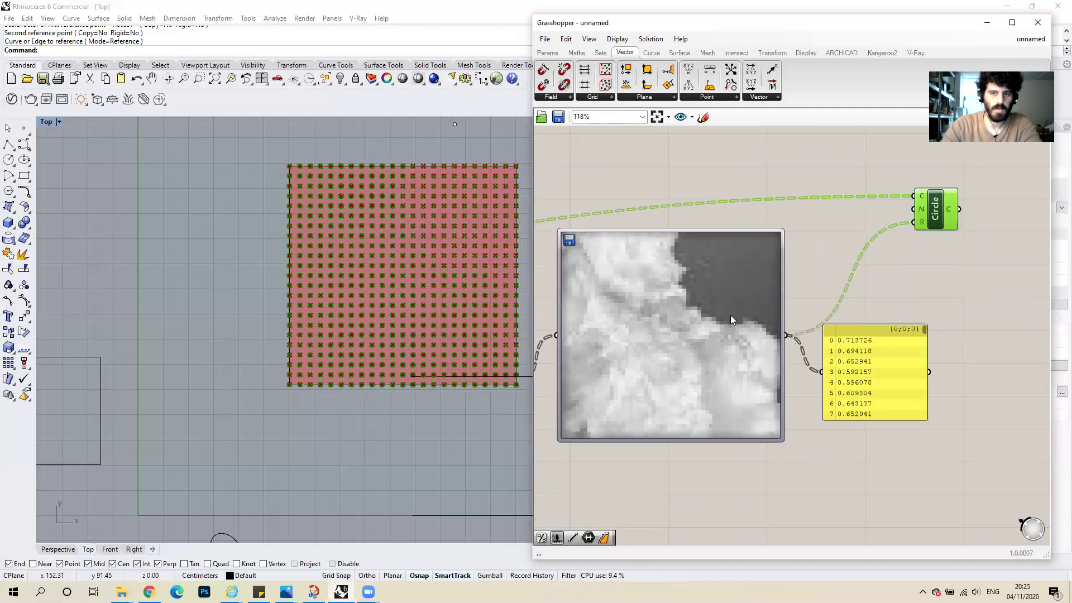
Turn off the preview of the active definition's curve, Boundary, Divide Surface, slider, series, domain and bounds components so only the circles display.
scroll(831, 270, down, 3)
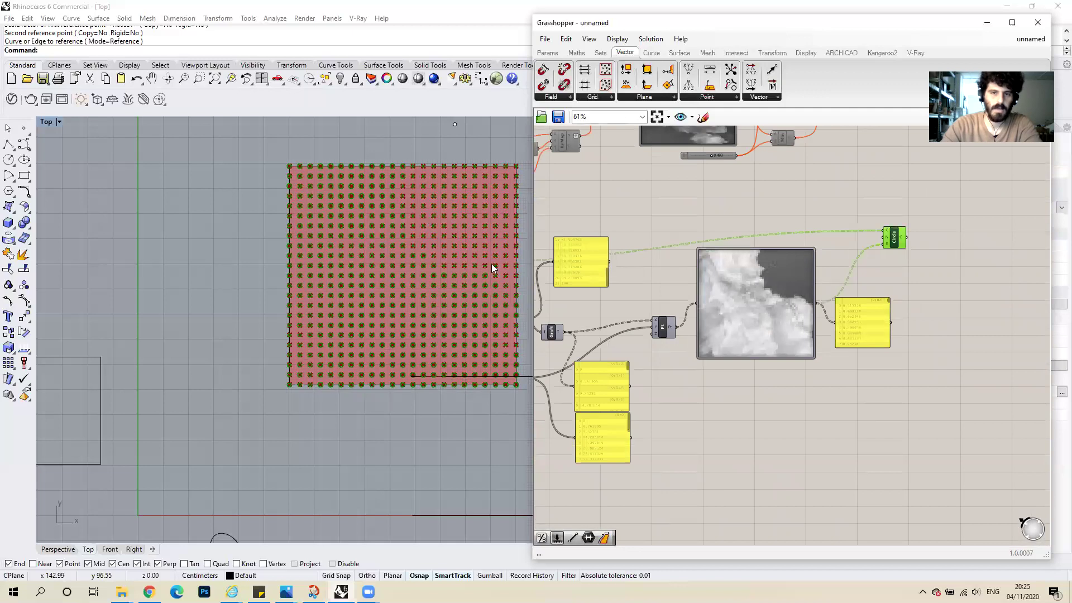
scroll(761, 289, down, 4)
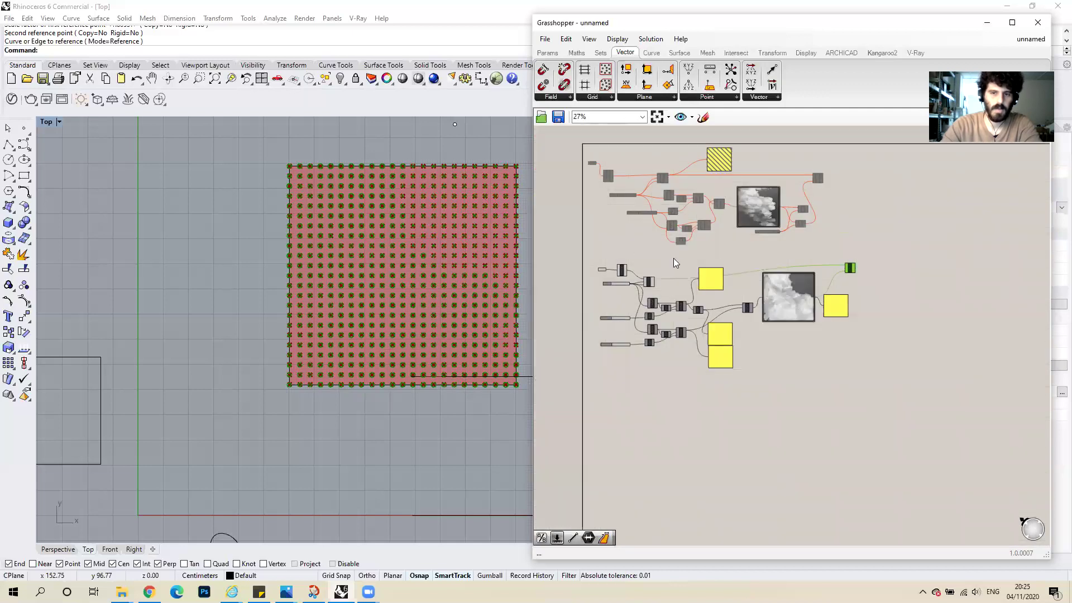
drag(675, 251, 575, 385)
right_click(633, 394)
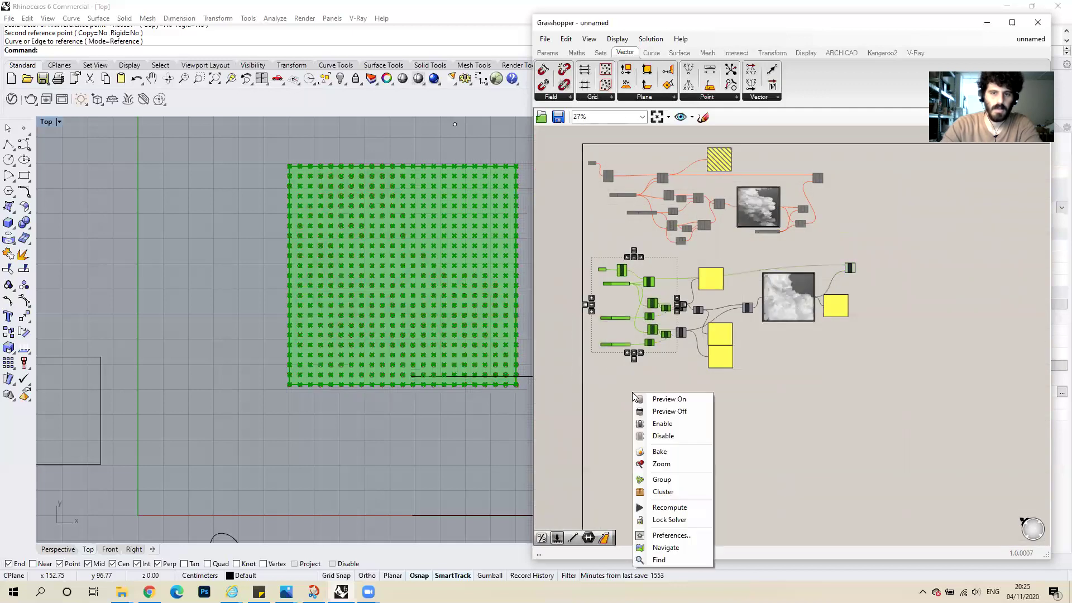
click(669, 410)
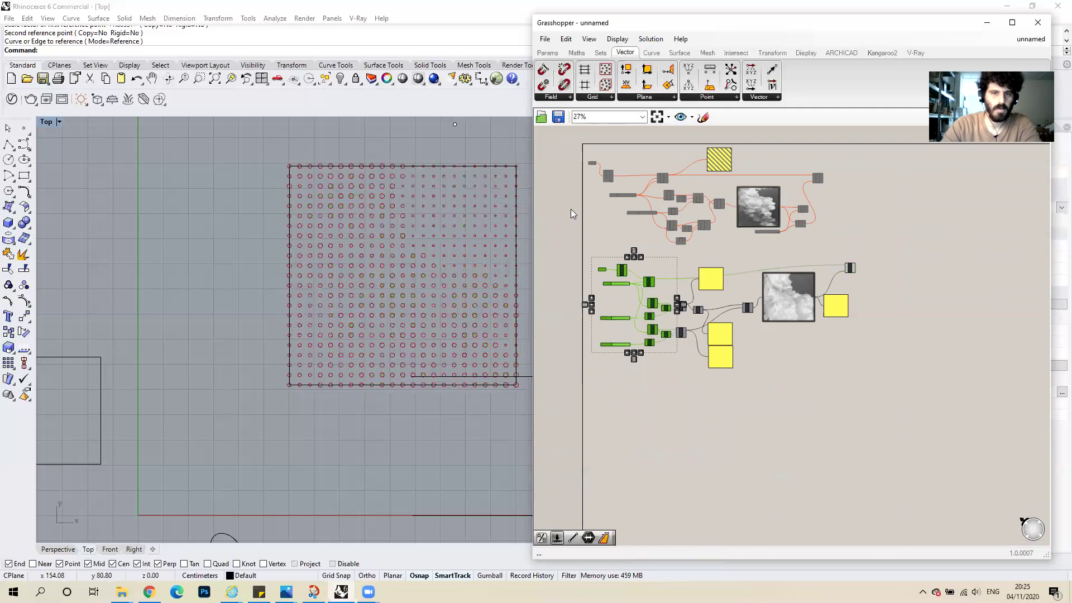
Set the V Count slider feeding Divide Surface and both Series components to 76 for a denser circle grid.
scroll(800, 255, up, 2)
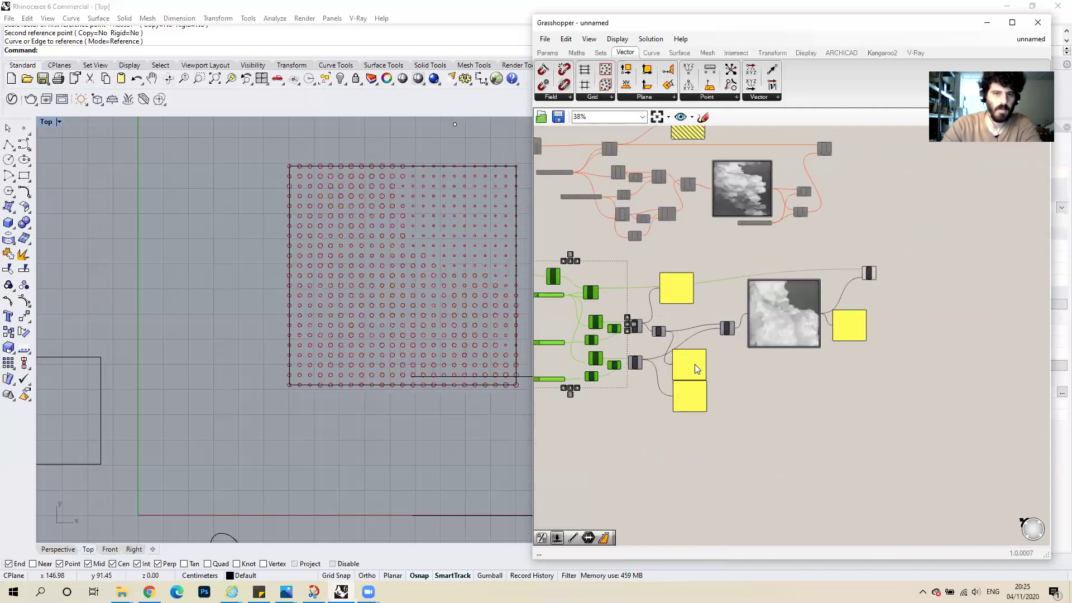
scroll(748, 326, up, 3)
scroll(868, 283, down, 2)
scroll(678, 260, up, 5)
drag(672, 269, 676, 269)
right_drag(283, 311, 250, 306)
scroll(250, 304, up, 2)
scroll(363, 290, down, 1)
drag(674, 267, 727, 253)
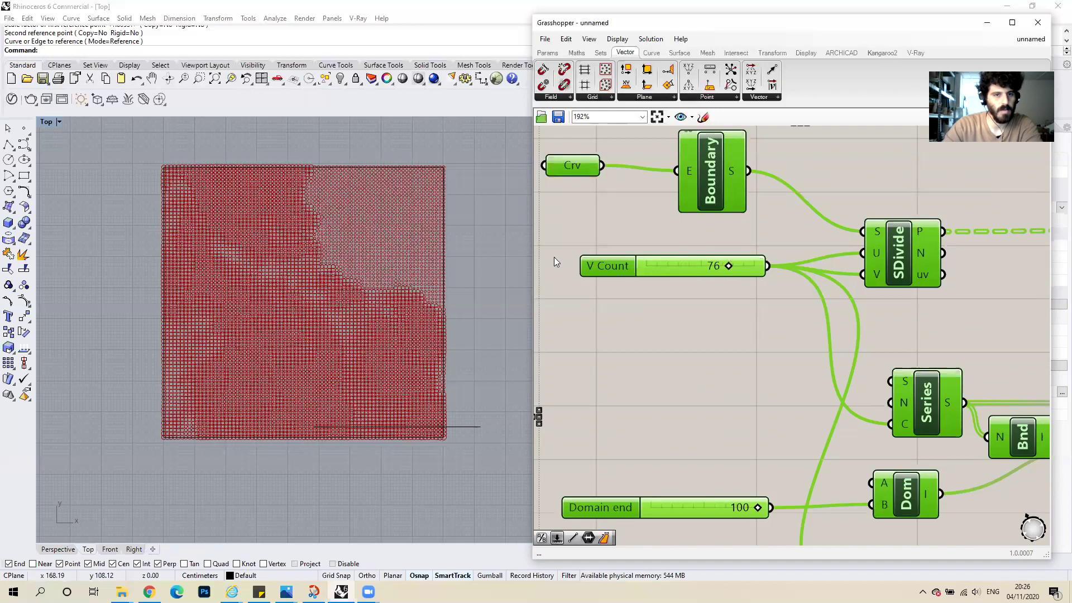
Examine the dense circle pattern in the Top viewport for overlaps and compare it with the cloud image in the Image Sampler.
scroll(240, 266, down, 2)
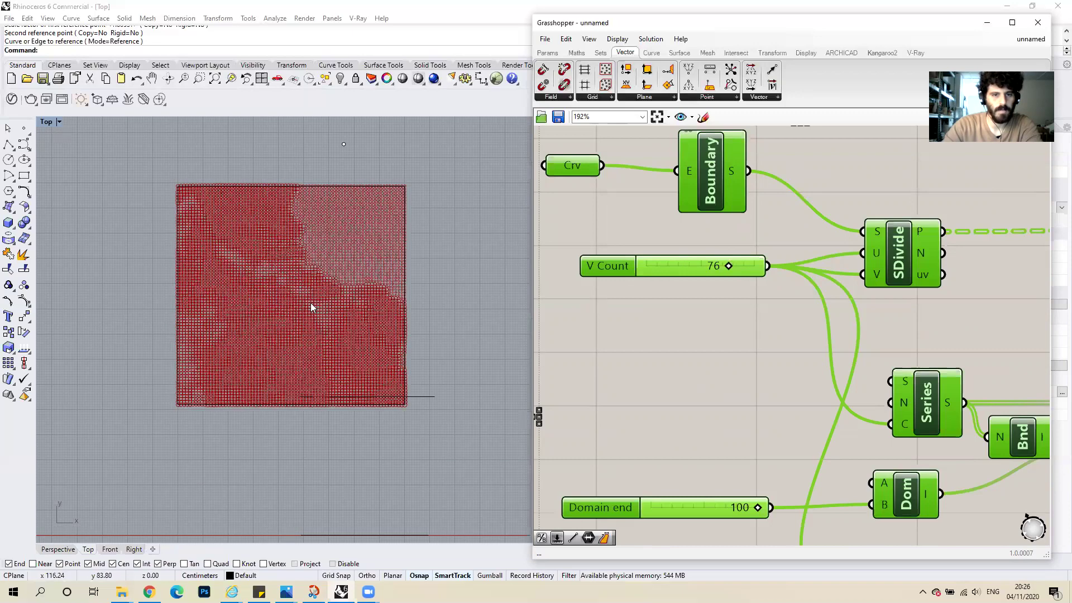
scroll(311, 303, up, 3)
scroll(275, 318, down, 2)
scroll(687, 325, down, 3)
scroll(674, 315, down, 1)
scroll(873, 289, up, 3)
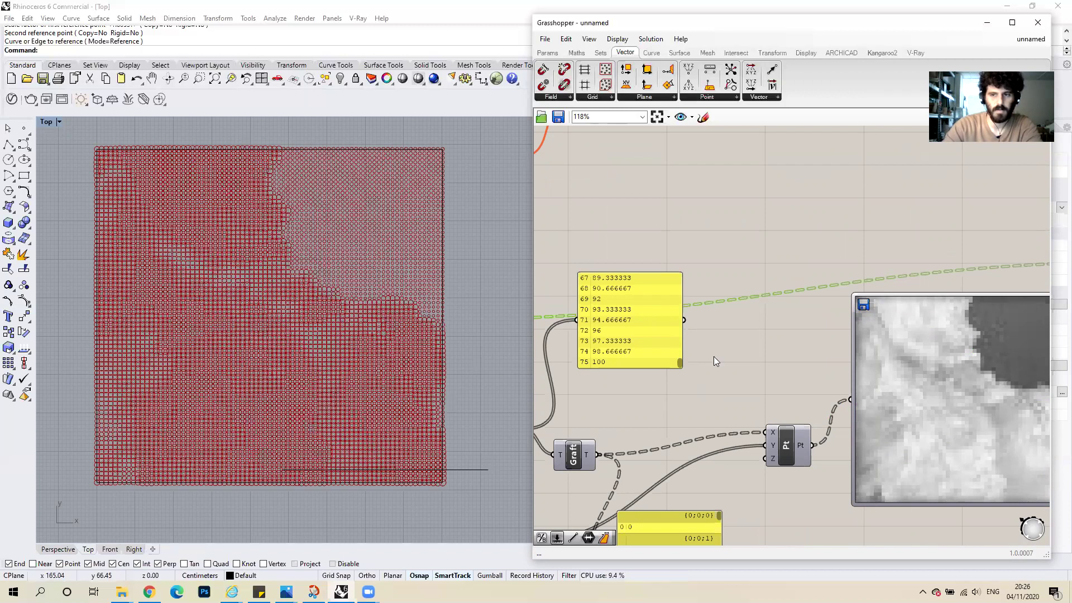
scroll(721, 357, down, 1)
scroll(728, 347, up, 1)
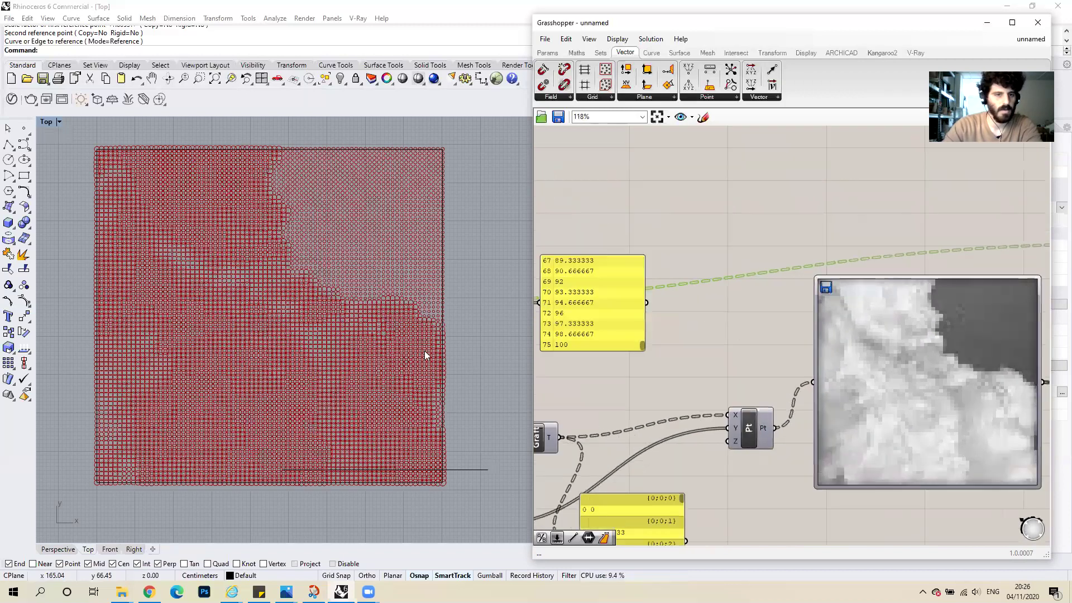
scroll(176, 184, up, 5)
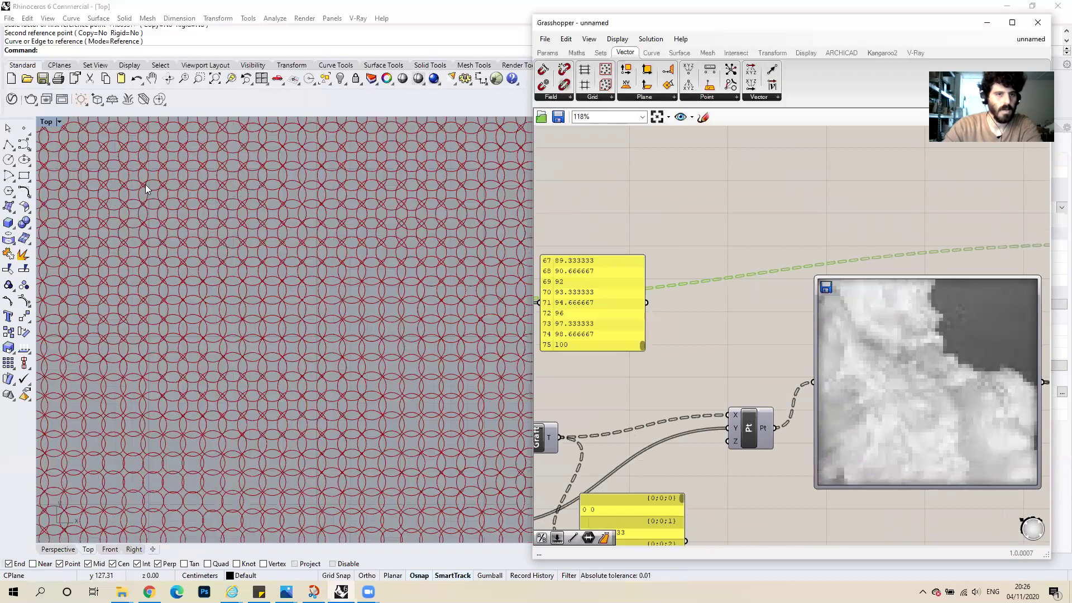
scroll(208, 206, down, 4)
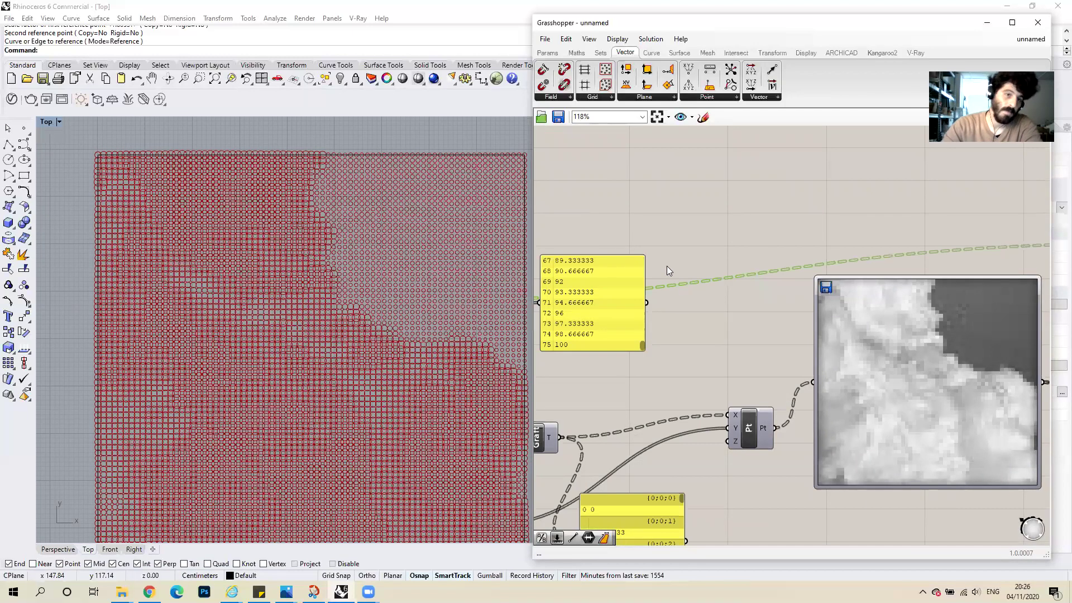
scroll(698, 230, down, 2)
scroll(697, 229, down, 1)
scroll(837, 307, up, 1)
Move the sampled-values panel farther from the Image Sampler and add a Division component with the sampler's output wired into A.
click(945, 319)
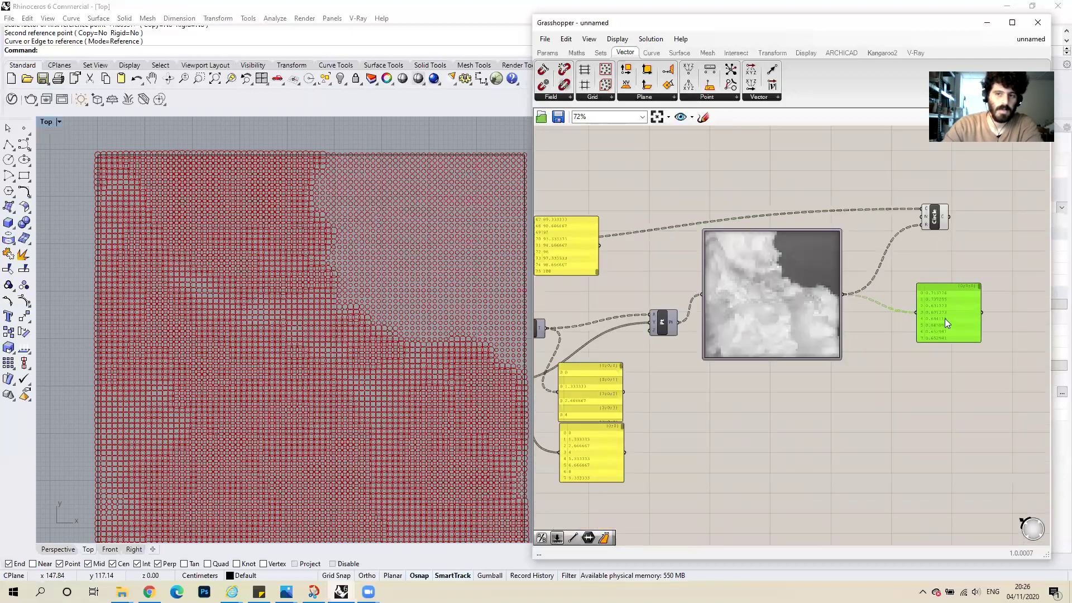
scroll(893, 313, up, 2)
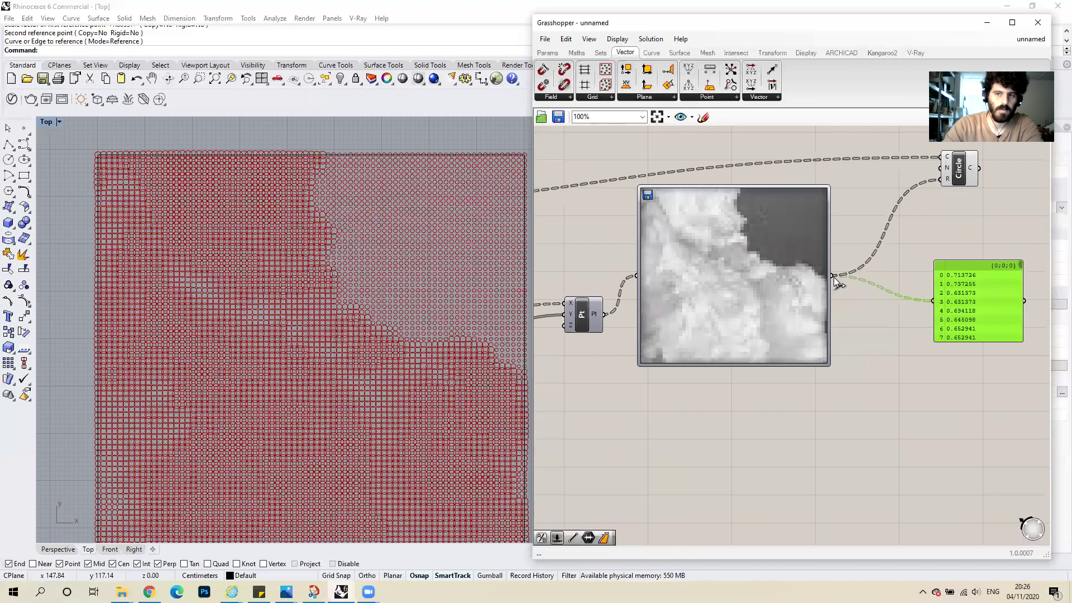
double_click(856, 456)
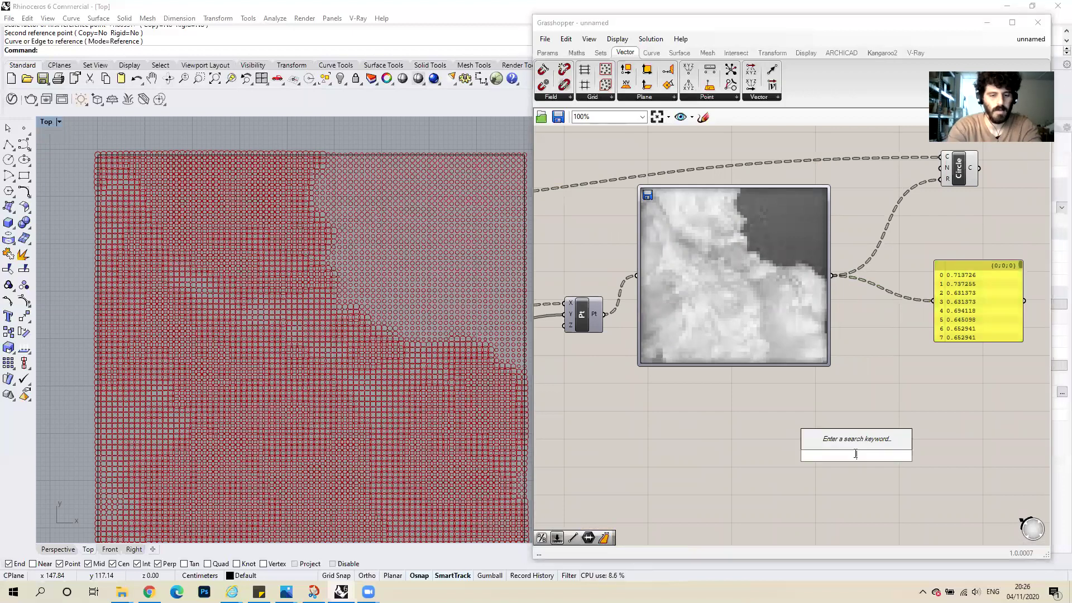
text(d)
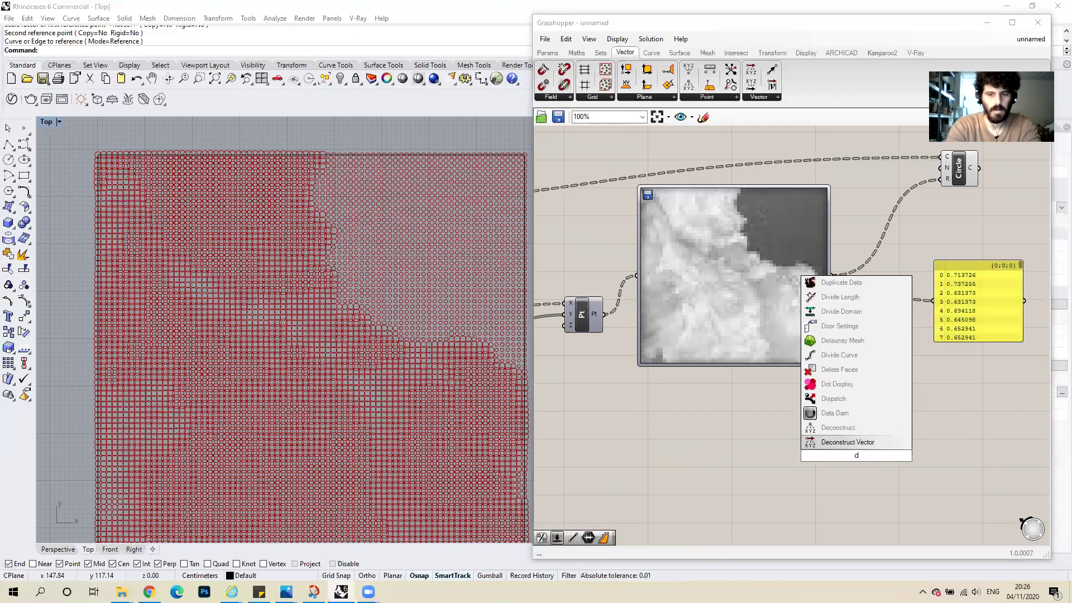
text(ivision)
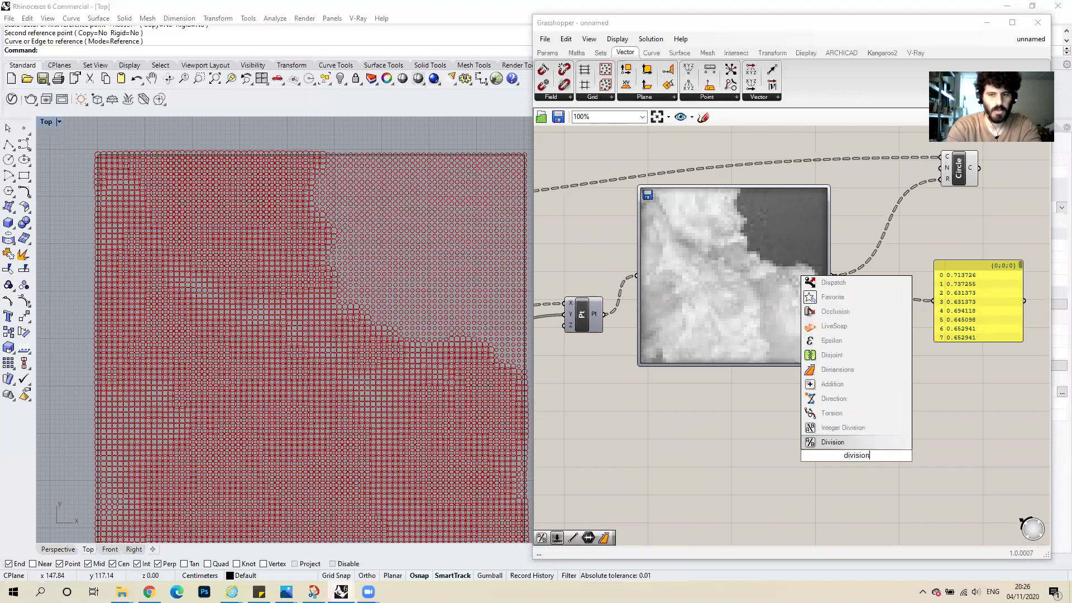
click(831, 443)
drag(849, 455, 903, 408)
drag(831, 276, 885, 398)
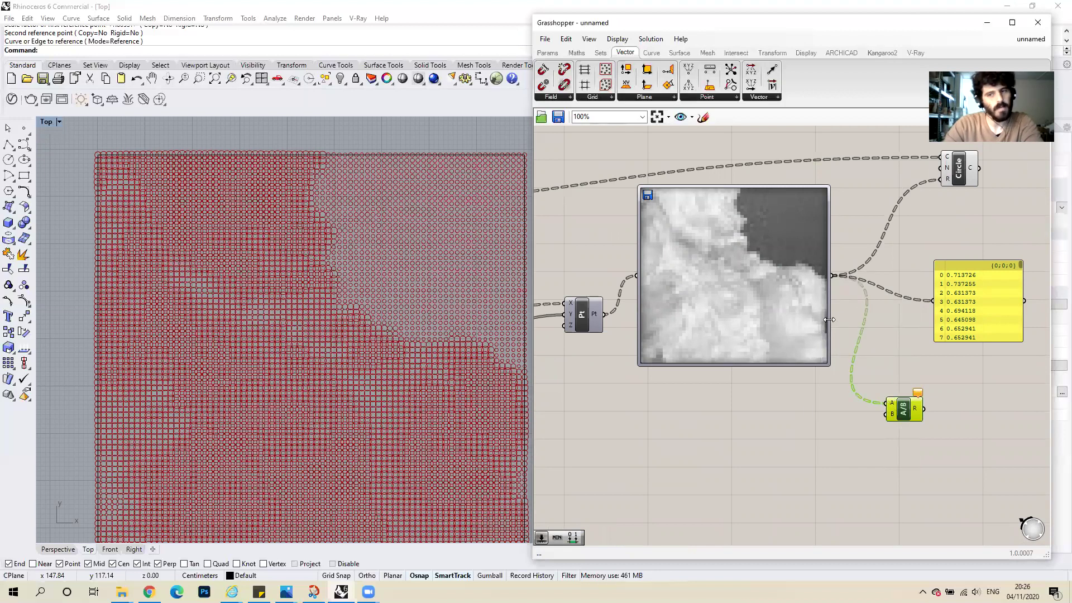
Add a number slider as the Division component's B input and wire the division result into the Circle component's R input.
scroll(856, 348, down, 2)
double_click(769, 403)
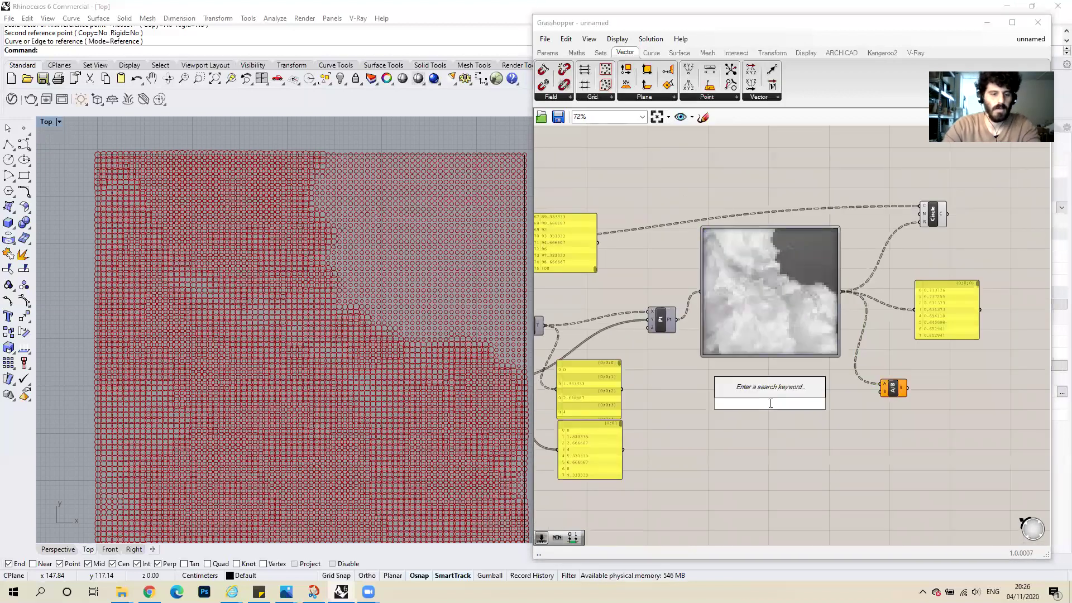
text(slider)
key(Return)
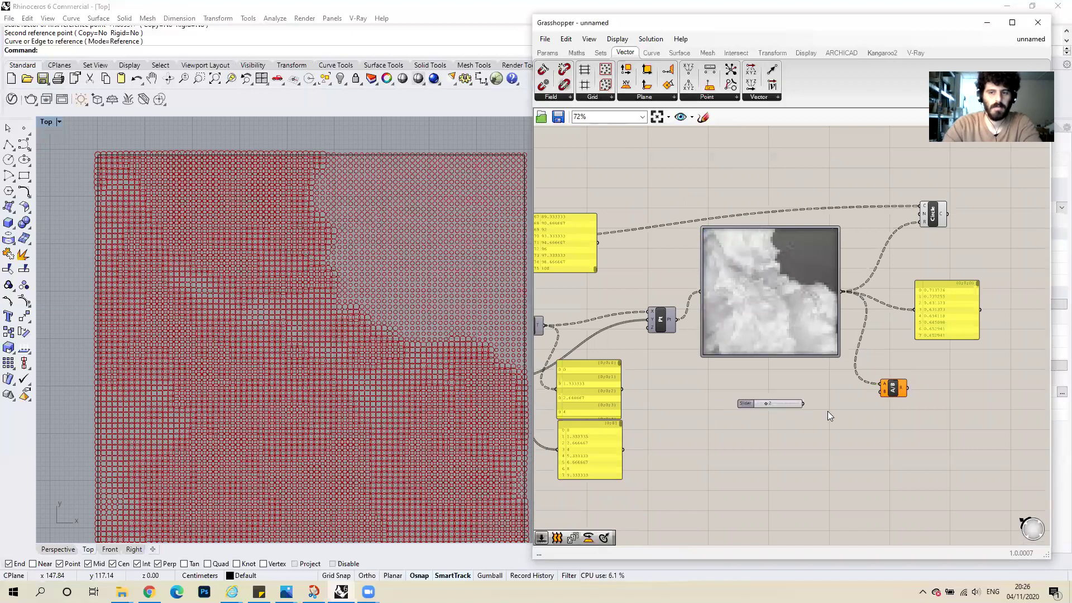
scroll(802, 403, up, 3)
mouse_move(797, 403)
mouse_down()
mouse_move(923, 385)
mouse_move(890, 251)
mouse_move(904, 225)
mouse_up()
scroll(773, 418, down, 2)
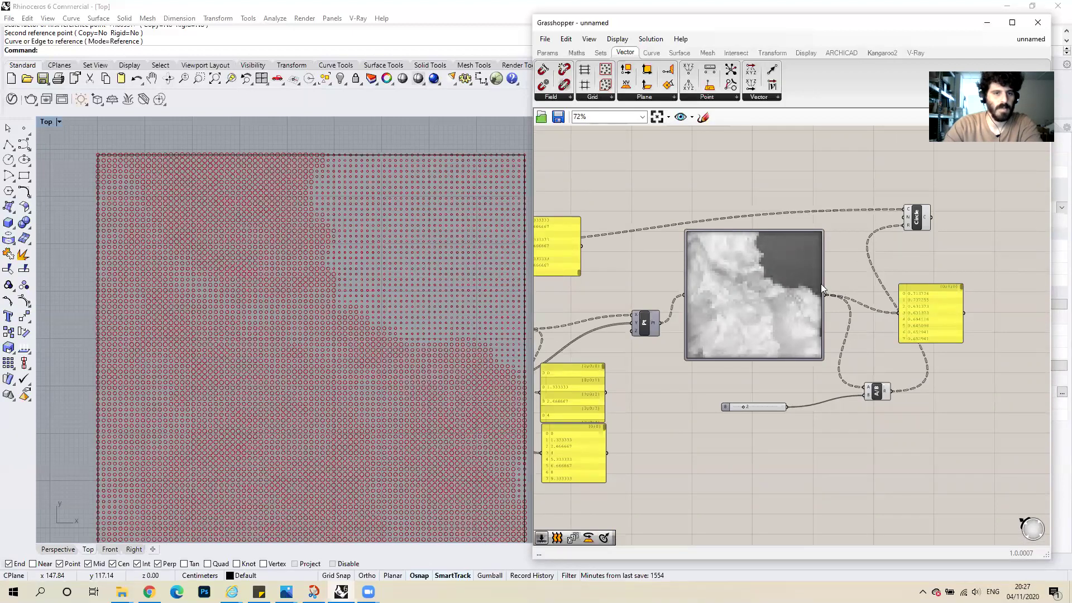
Inspect the circle pattern with divided radii across the whole square, up close and from farther away.
scroll(890, 296, down, 1)
scroll(261, 272, down, 1)
scroll(262, 345, up, 1)
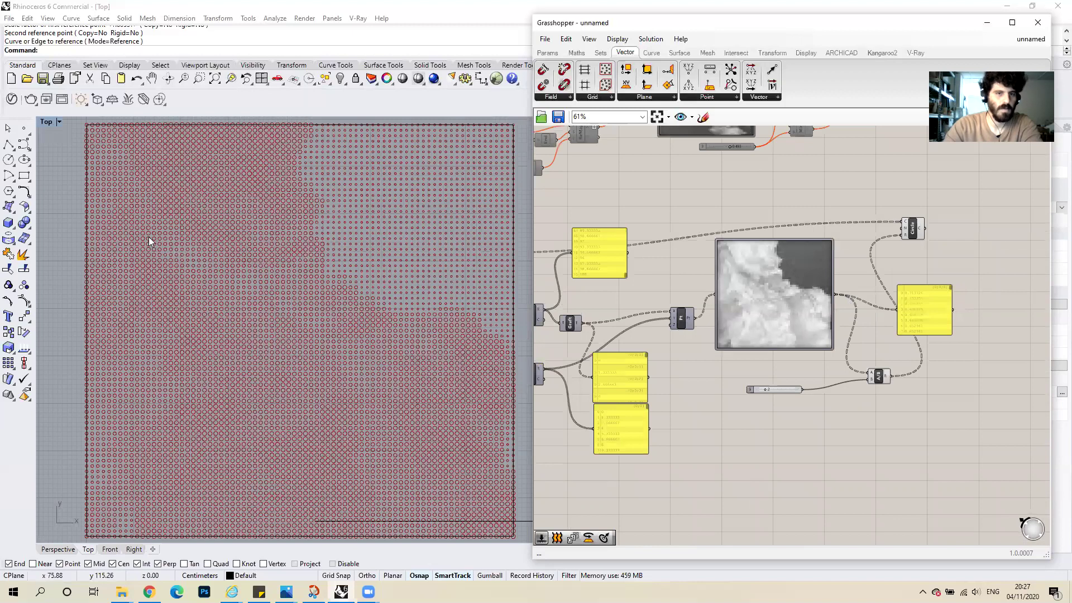
scroll(149, 236, down, 1)
scroll(159, 259, up, 1)
scroll(164, 260, down, 1)
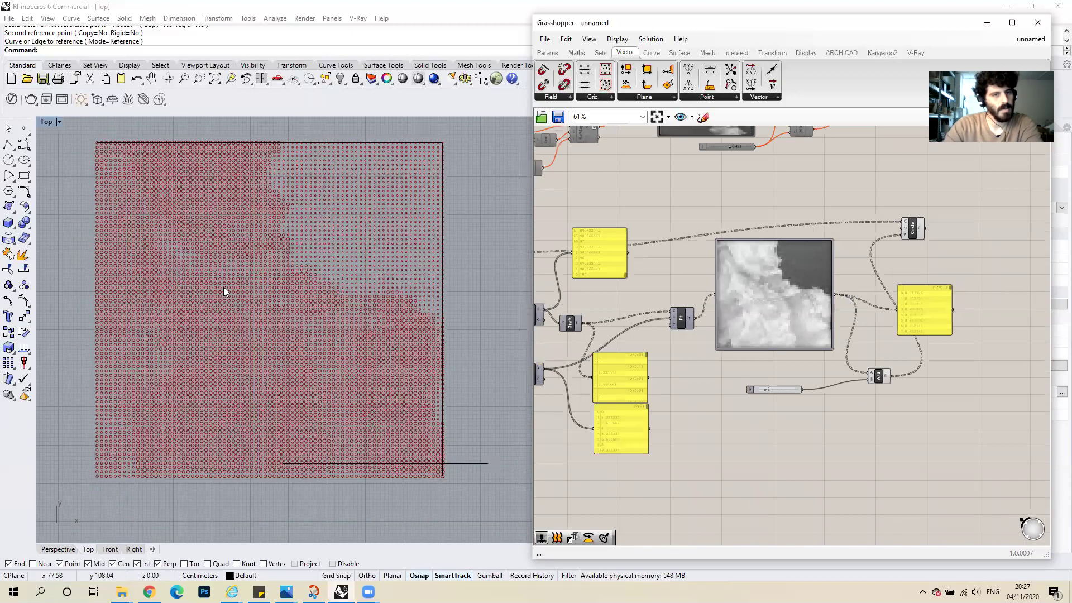
scroll(190, 257, down, 1)
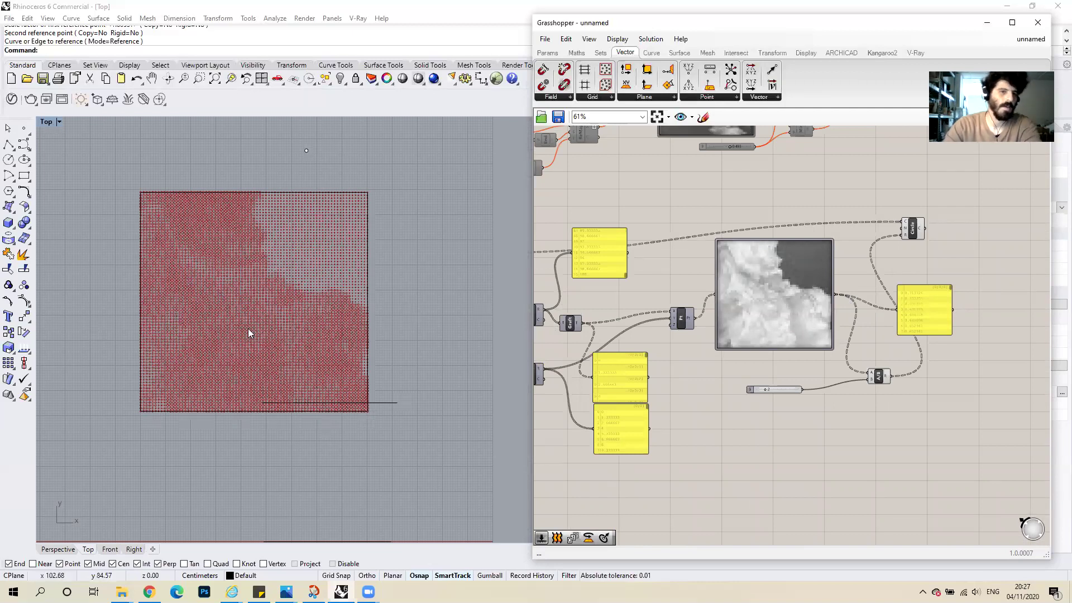
scroll(184, 213, up, 1)
scroll(189, 204, up, 1)
scroll(267, 253, down, 1)
scroll(158, 230, down, 4)
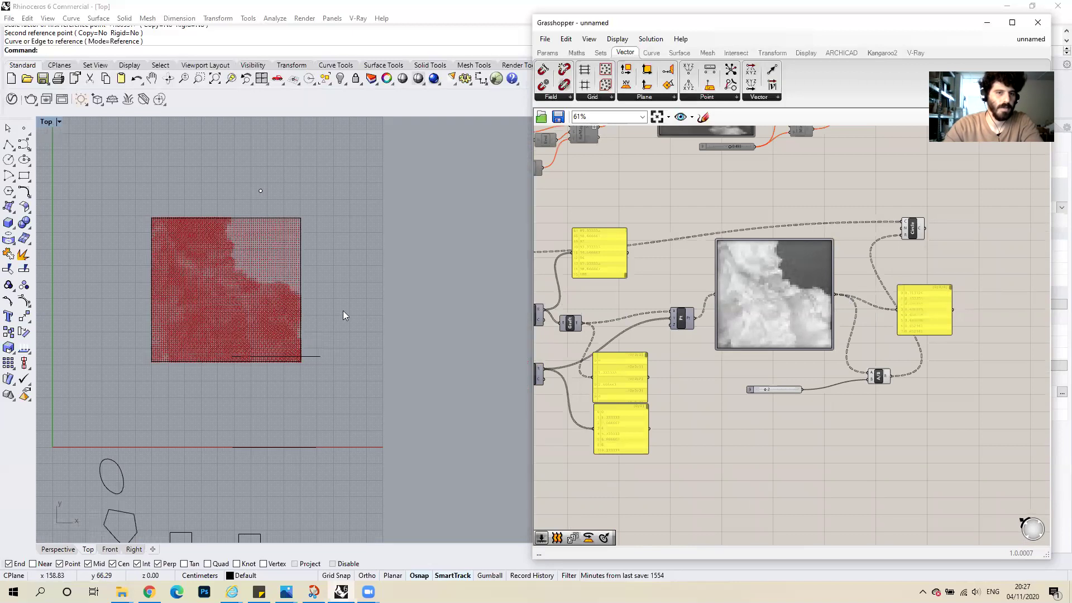
Move the square boundary curve horizontally in the positive X direction, to the far end of the horizontal line.
click(301, 289)
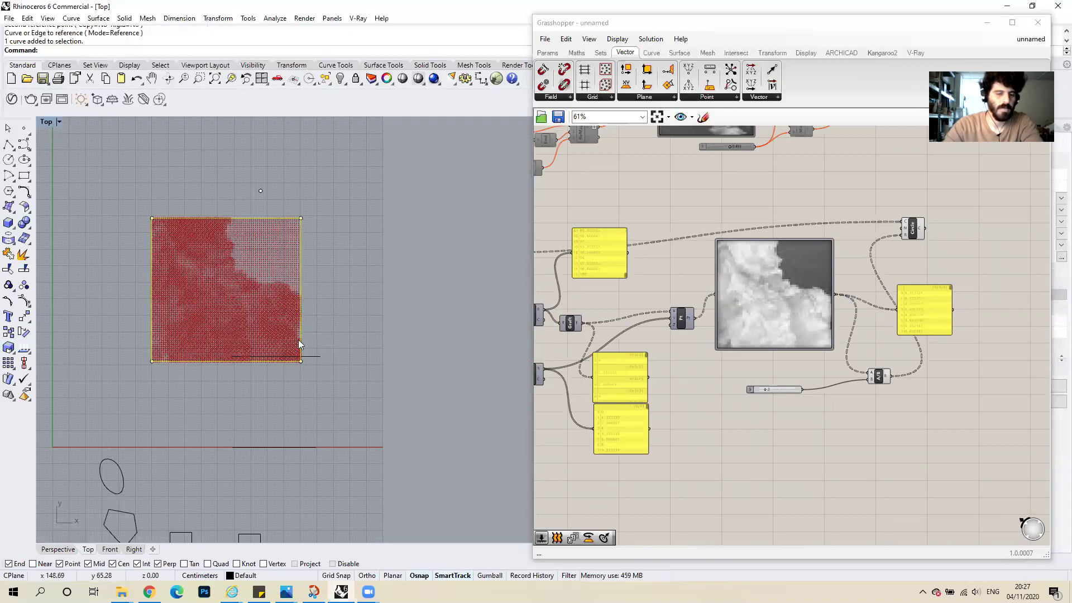
key(Return)
click(223, 334)
click(384, 334)
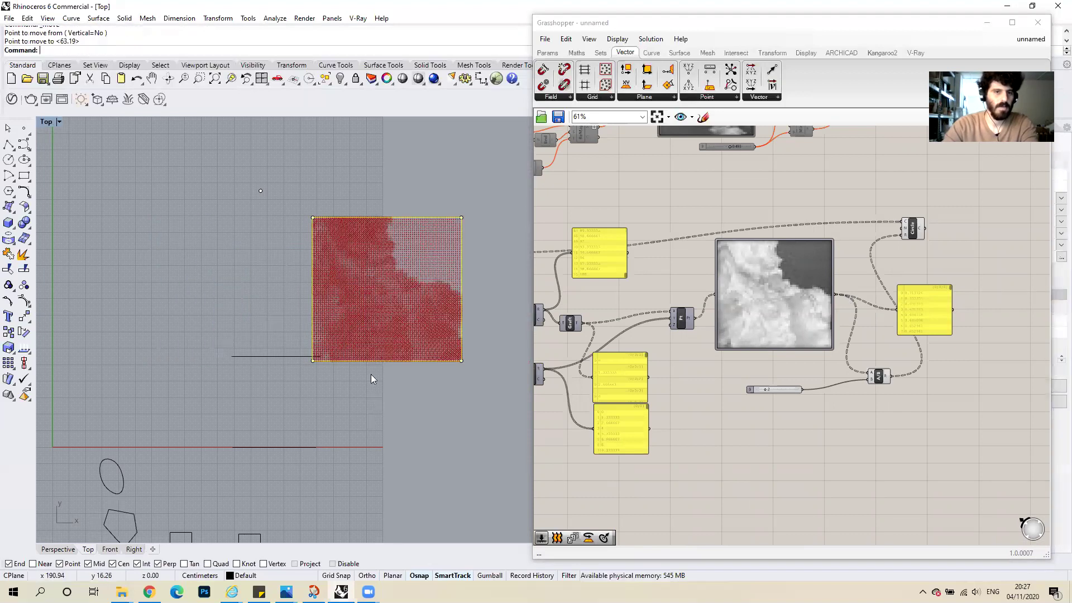
Move the square boundary curve back towards the Y axis and slightly lower in the Top view.
text(v)
click(219, 346)
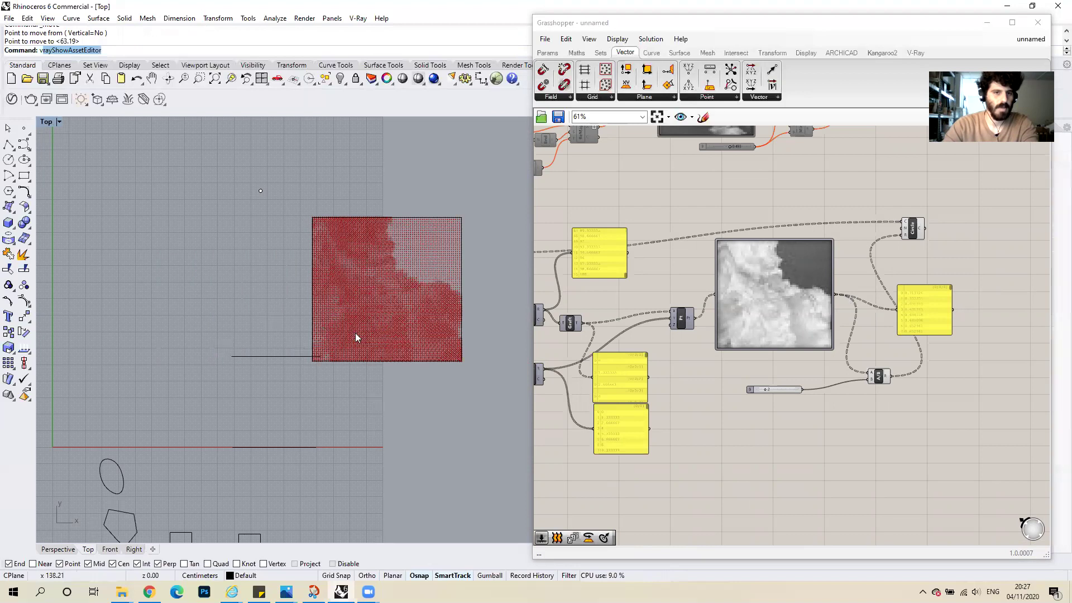
click(311, 341)
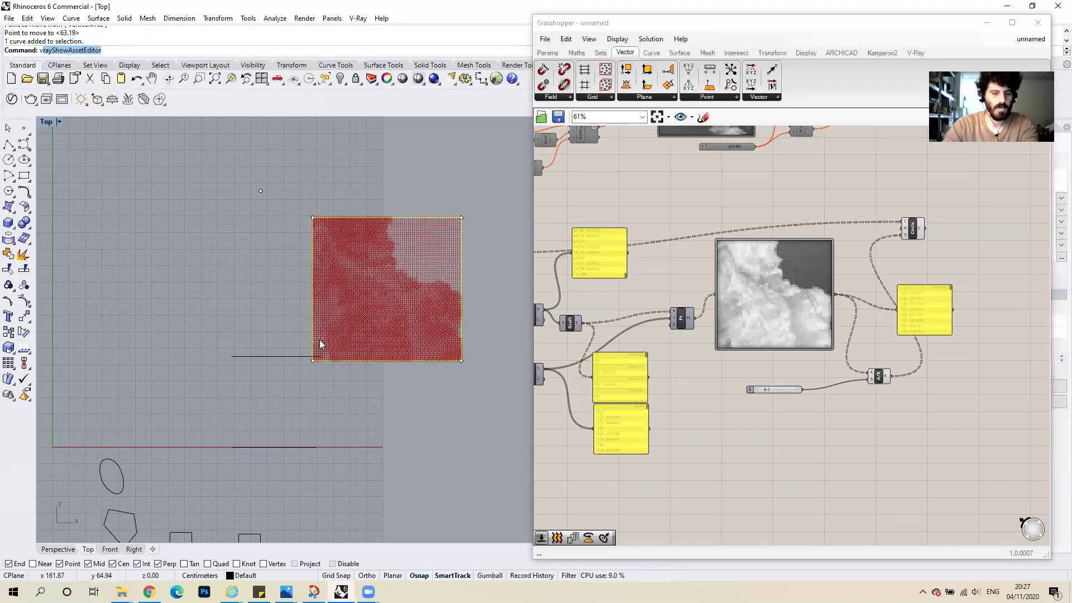
text(v)
key(BackSpace)
key(BackSpace)
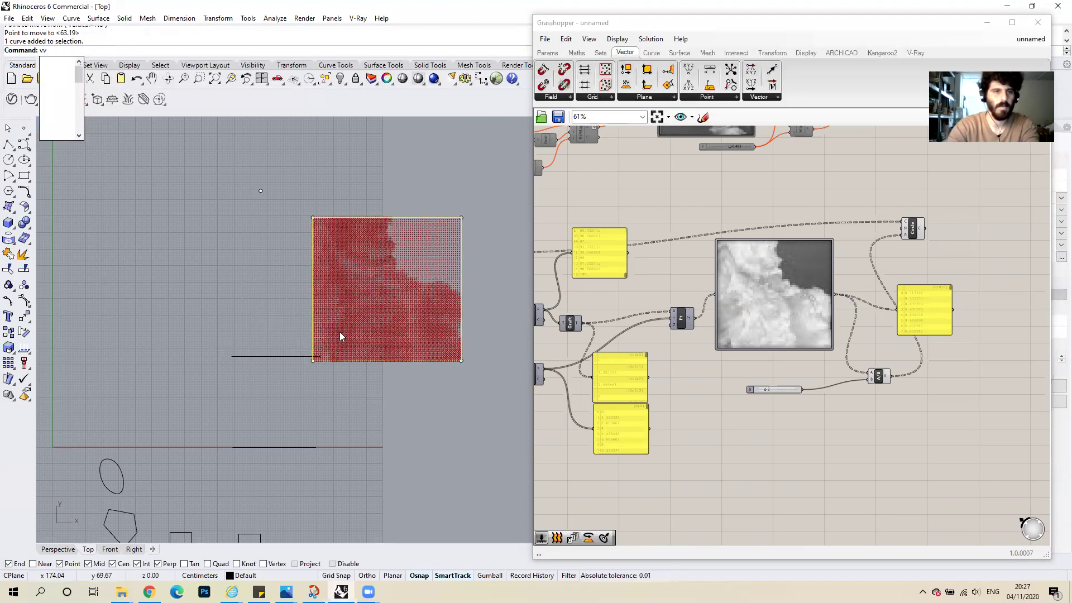
drag(340, 333, 160, 344)
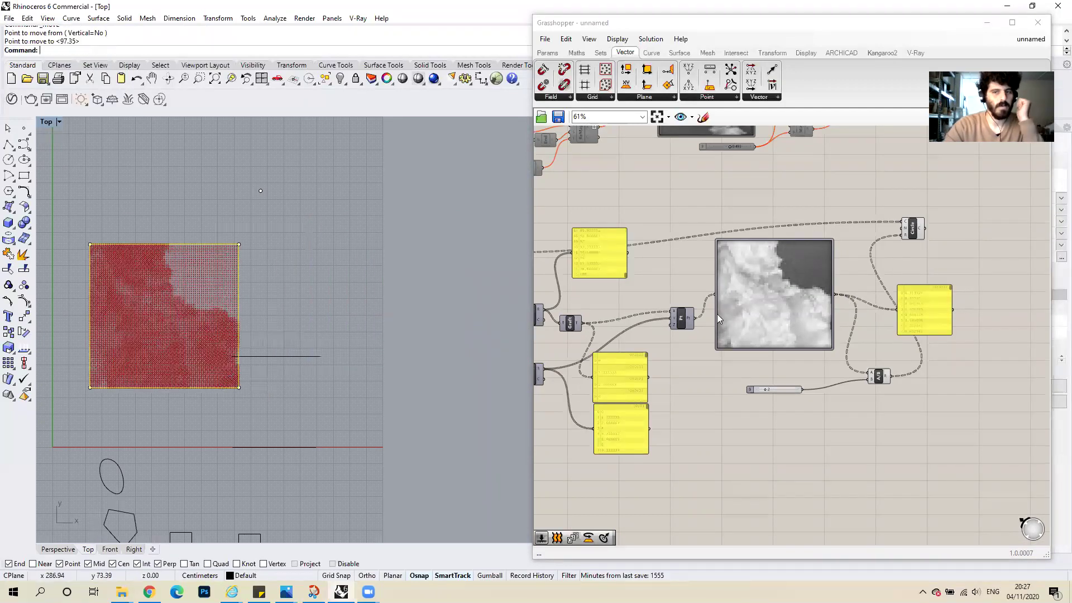
Review the definition from the boundary curve input to the Image Sampler alongside the relocated circle pattern.
scroll(716, 314, down, 3)
scroll(591, 305, up, 3)
scroll(562, 260, up, 2)
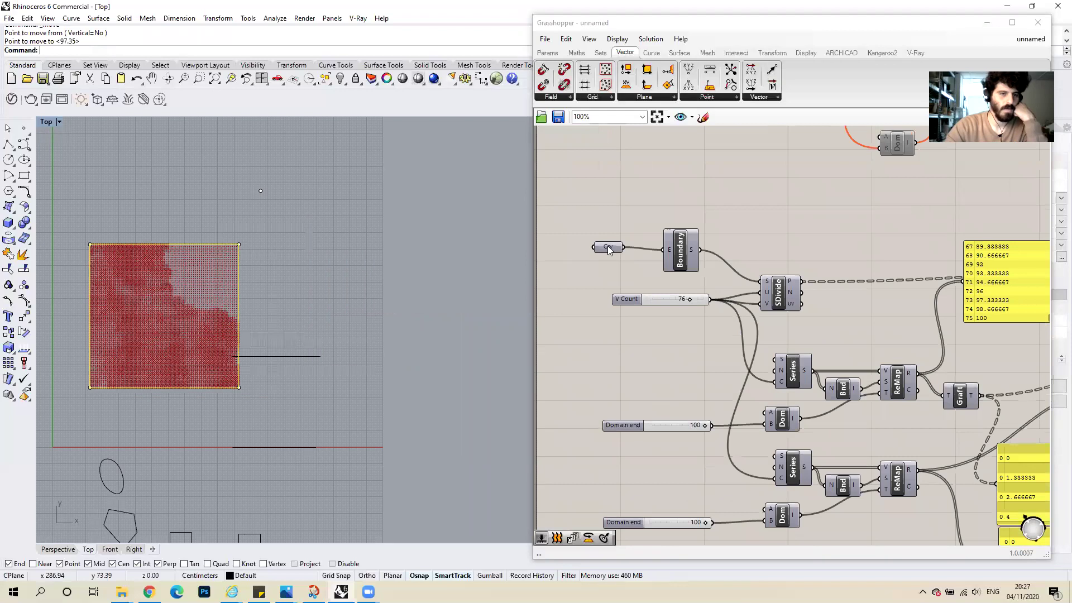
scroll(120, 335, up, 3)
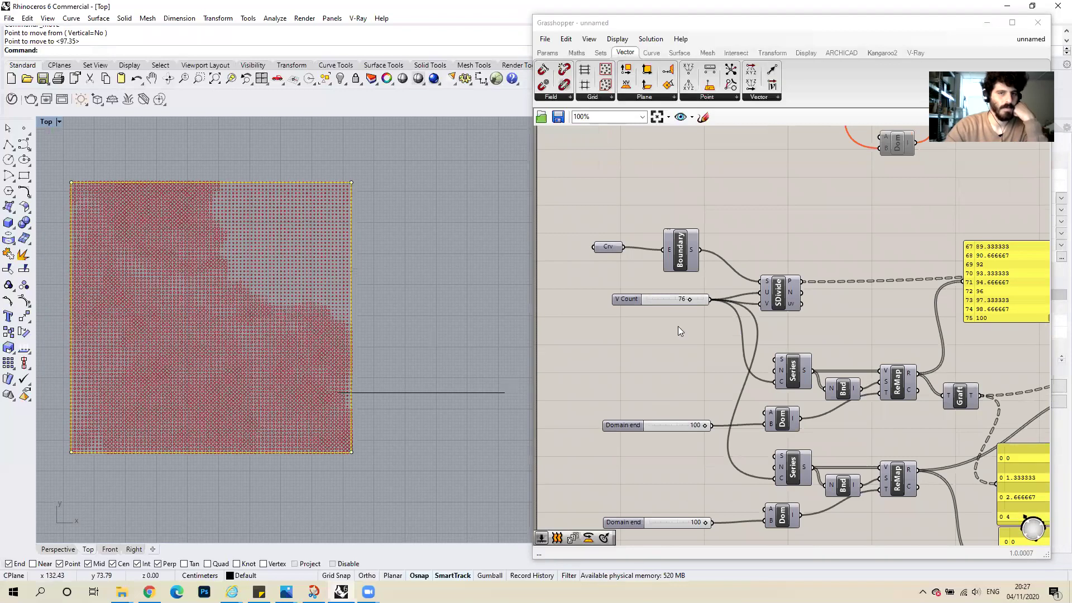
scroll(654, 320, down, 2)
scroll(596, 307, down, 2)
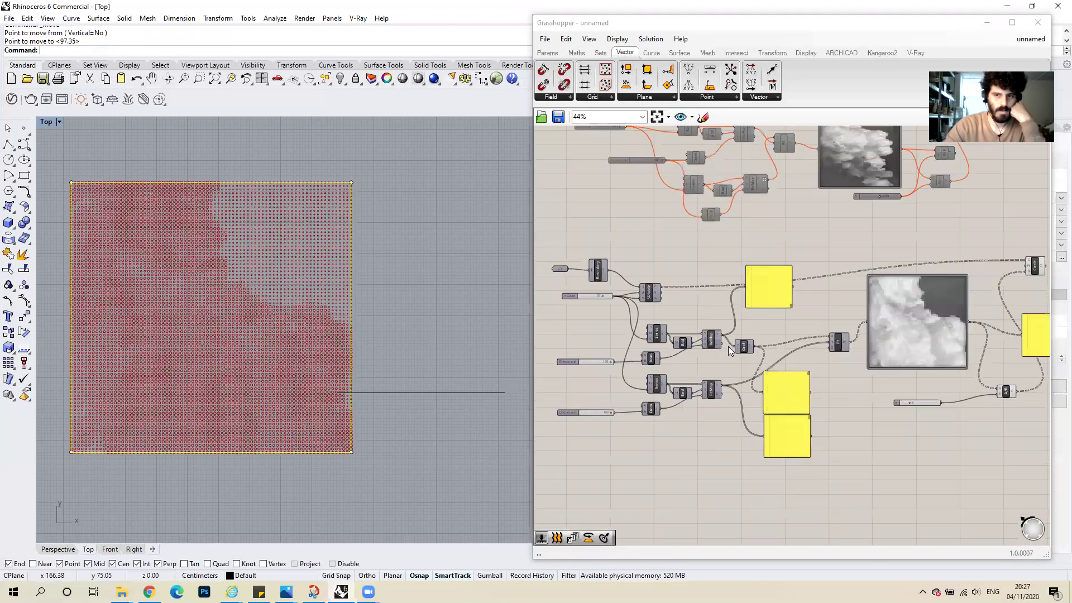